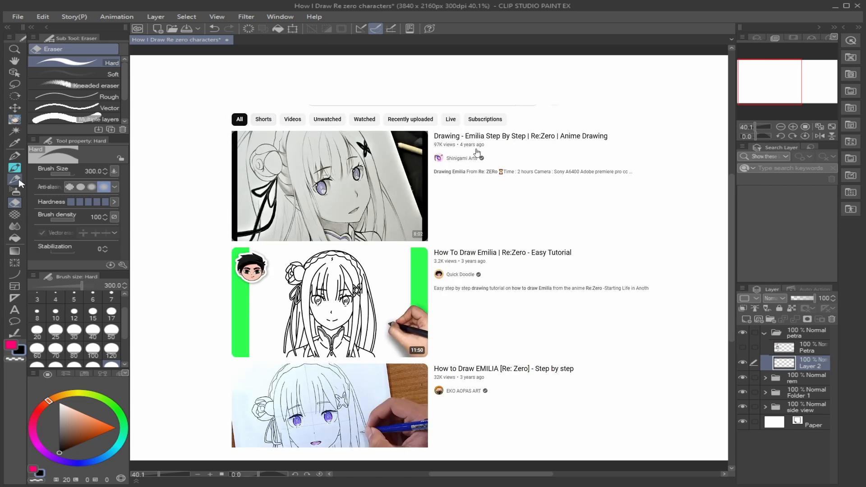
# - Sketch three downward arrows in a row across the upper canvas with the size 20 pencil
pyautogui.click(18, 181)
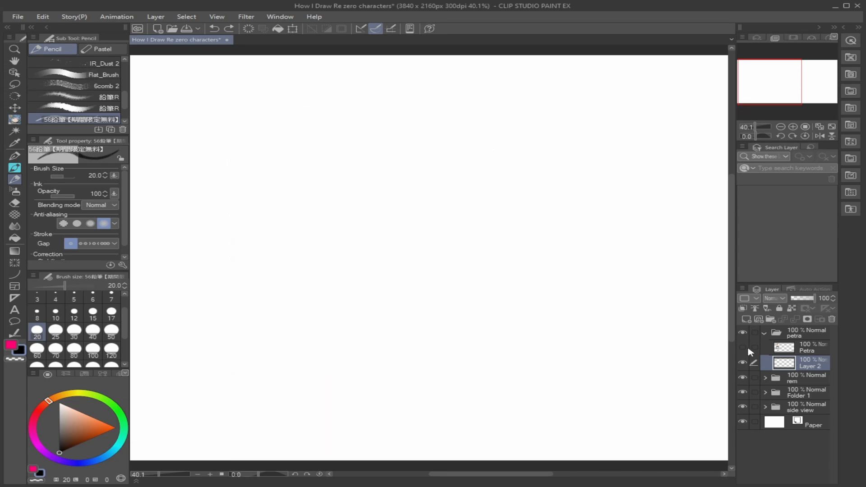
pyautogui.moveTo(256, 83); pyautogui.dragTo(258, 136)
pyautogui.moveTo(232, 109); pyautogui.dragTo(264, 145)
pyautogui.moveTo(259, 137)
pyautogui.mouseDown()
pyautogui.moveTo(289, 118)
pyautogui.moveTo(260, 136)
pyautogui.mouseUp()
pyautogui.moveTo(407, 72); pyautogui.dragTo(404, 135)
pyautogui.moveTo(383, 111)
pyautogui.mouseDown()
pyautogui.moveTo(411, 142)
pyautogui.moveTo(443, 120)
pyautogui.mouseUp()
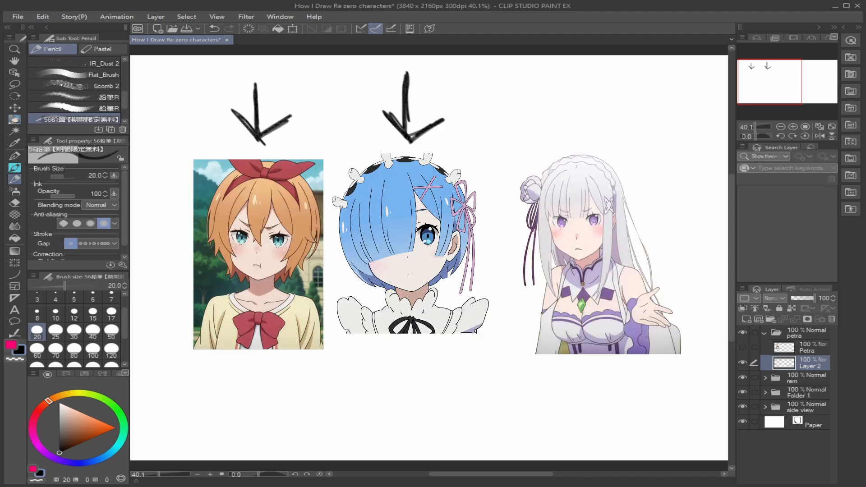
pyautogui.moveTo(578, 68); pyautogui.dragTo(577, 135)
pyautogui.moveTo(546, 108); pyautogui.dragTo(582, 146)
pyautogui.moveTo(575, 141); pyautogui.dragTo(616, 103)
# - Erase the three arrows from the canvas and return to the pencil
pyautogui.press('e')
pyautogui.moveTo(289, 80)
pyautogui.mouseDown()
pyautogui.moveTo(597, 164)
pyautogui.moveTo(607, 113)
pyautogui.mouseUp()
pyautogui.press('p')
# - Show the Petra reference layer and draw a wide ellipse for the head beside it on Layer 2
pyautogui.click(743, 347)
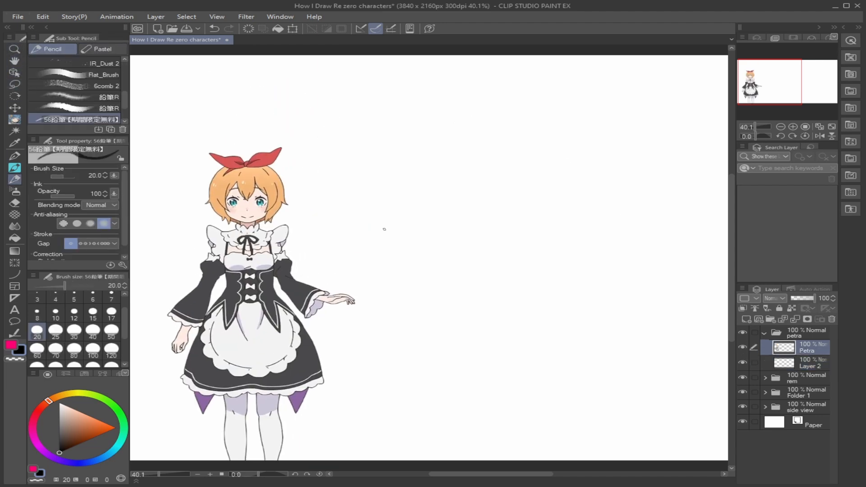
pyautogui.press('u')
pyautogui.hotkey('ctrl', 'z')
pyautogui.moveTo(442, 169); pyautogui.dragTo(612, 298)
pyautogui.click(645, 295)
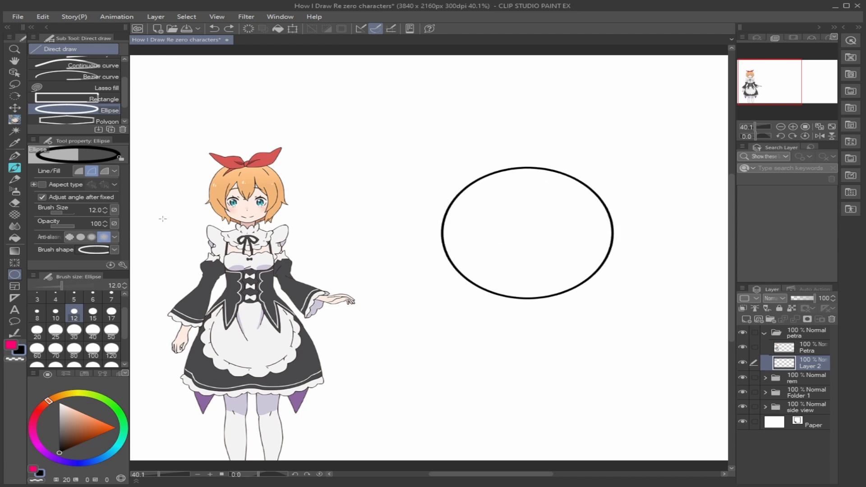
# - Sketch a vertical centre line through the head ellipse with the pencil, extending it below the ellipse for the chin
pyautogui.click(16, 182)
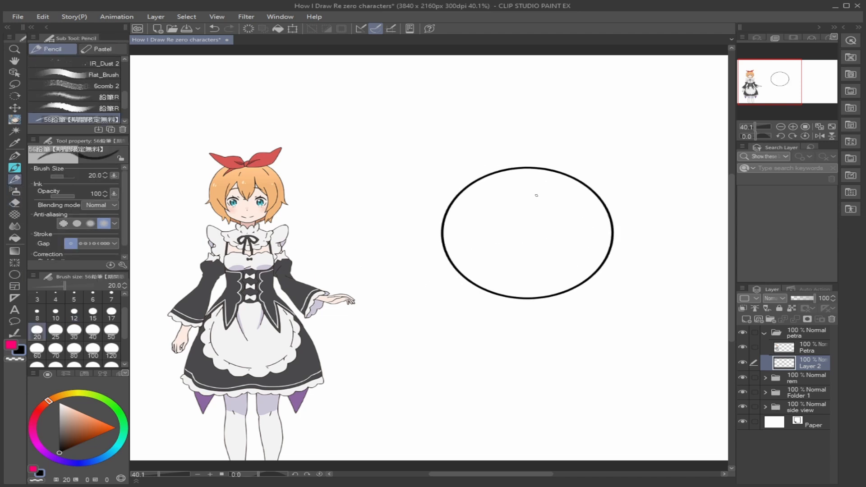
pyautogui.moveTo(531, 151); pyautogui.dragTo(531, 250)
pyautogui.moveTo(530, 208); pyautogui.dragTo(532, 297)
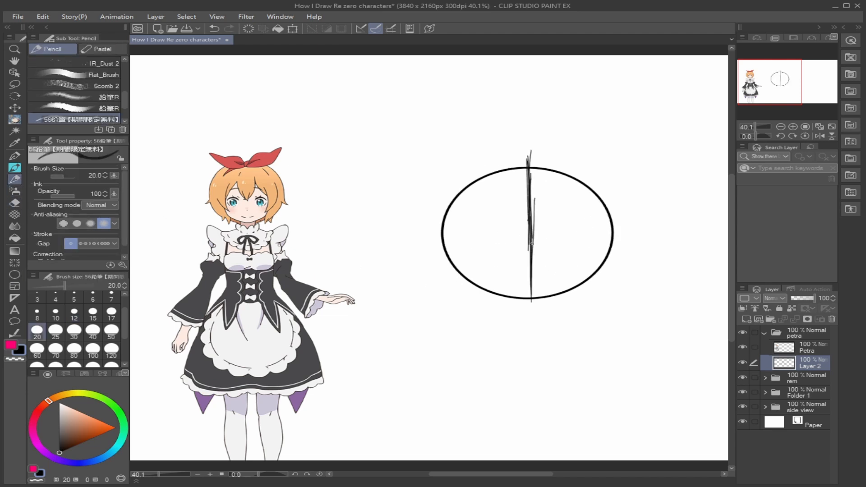
pyautogui.moveTo(532, 243); pyautogui.dragTo(536, 358)
pyautogui.moveTo(535, 321); pyautogui.dragTo(535, 368)
# - Flip the canvas view horizontally, erase the slanted lower centre line and redraw it straighter
pyautogui.click(820, 136)
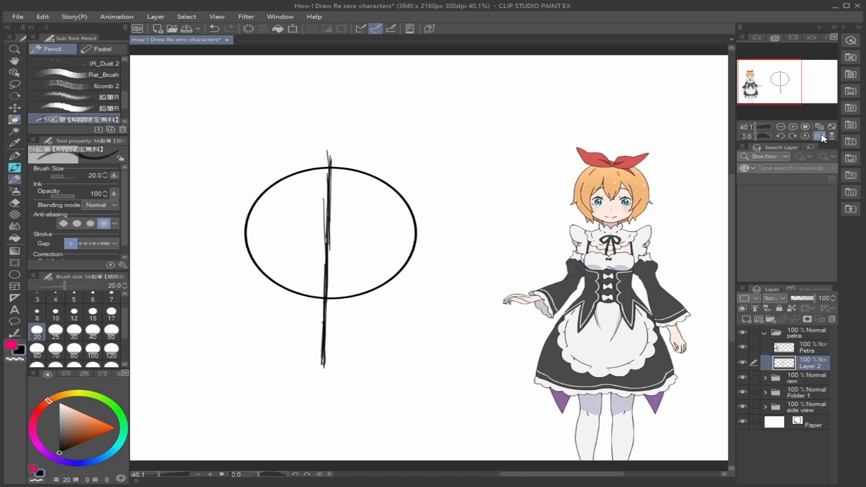
pyautogui.click(15, 203)
pyautogui.moveTo(323, 373); pyautogui.dragTo(326, 257)
pyautogui.click(15, 180)
pyautogui.moveTo(321, 298); pyautogui.dragTo(329, 299)
pyautogui.moveTo(328, 154); pyautogui.dragTo(326, 258)
pyautogui.moveTo(333, 229); pyautogui.dragTo(330, 290)
pyautogui.moveTo(330, 257); pyautogui.dragTo(329, 317)
pyautogui.moveTo(329, 288); pyautogui.dragTo(327, 363)
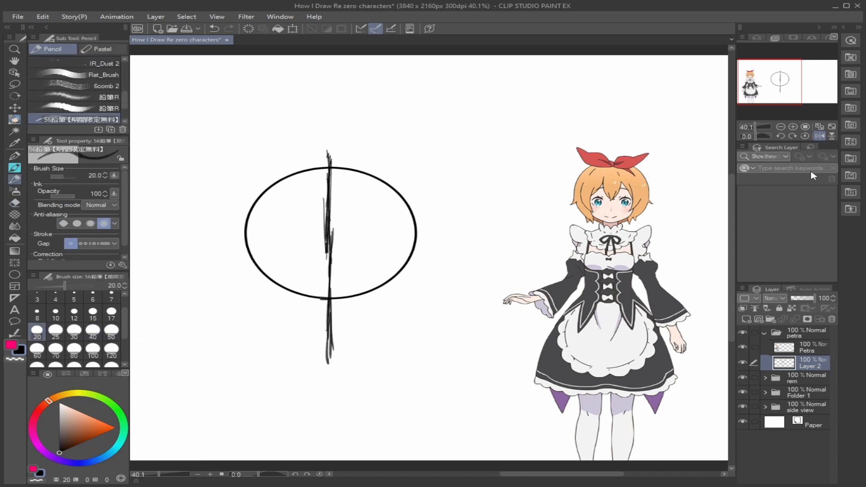
# - Restore the unflipped view and clean up the centre line by erasing stray strokes and redrawing its middle part
pyautogui.click(820, 136)
pyautogui.click(16, 203)
pyautogui.moveTo(537, 198); pyautogui.dragTo(536, 258)
pyautogui.click(14, 179)
pyautogui.moveTo(526, 219); pyautogui.dragTo(528, 291)
pyautogui.click(15, 203)
pyautogui.moveTo(524, 358)
pyautogui.mouseDown()
pyautogui.moveTo(523, 314)
pyautogui.moveTo(530, 362)
pyautogui.mouseUp()
pyautogui.click(15, 179)
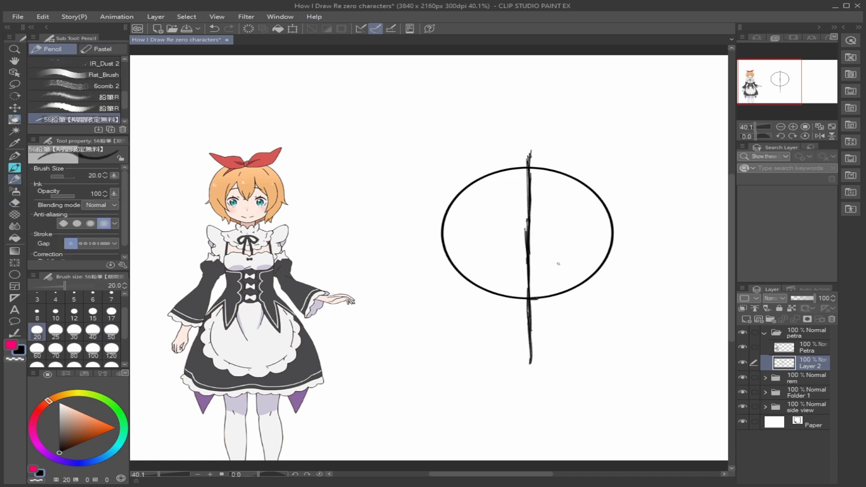
# - Move Layer 2 above the Petra reference layer
pyautogui.press('Tab')
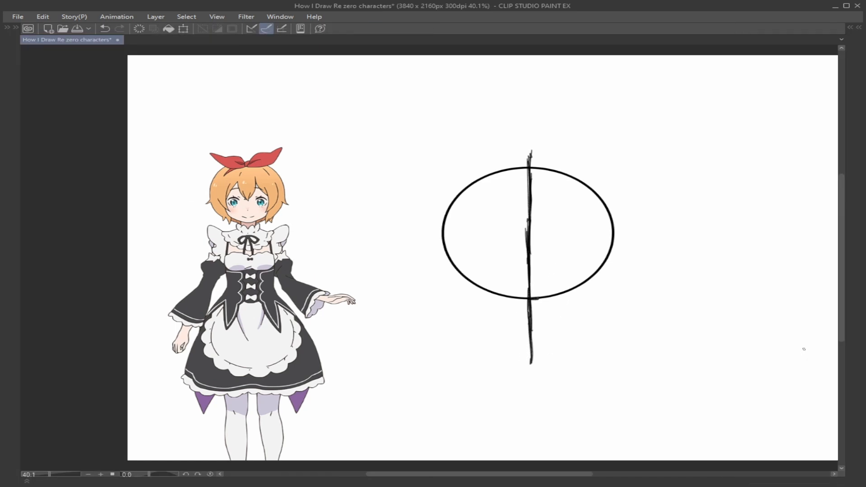
pyautogui.press('Tab')
pyautogui.moveTo(807, 362); pyautogui.dragTo(807, 347)
# - Sketch the head oval, centre line and jaw over the reference character's face
pyautogui.moveTo(244, 171)
pyautogui.mouseDown()
pyautogui.moveTo(276, 185)
pyautogui.moveTo(270, 202)
pyautogui.mouseUp()
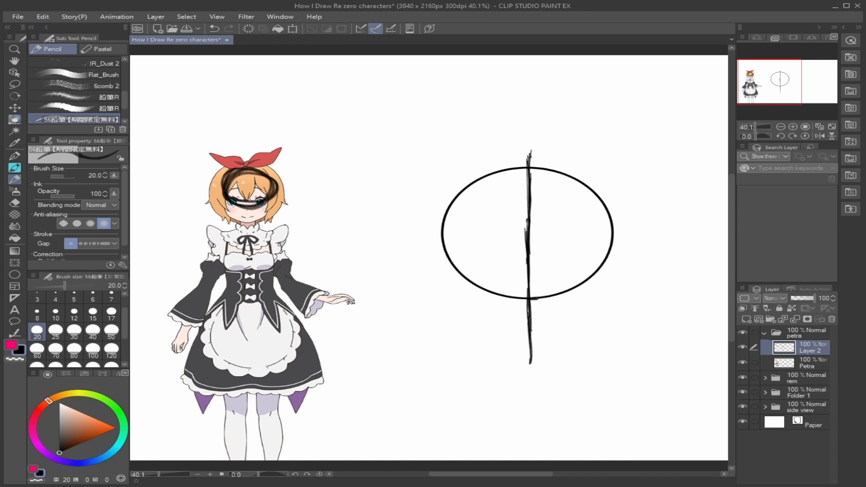
pyautogui.moveTo(251, 170); pyautogui.dragTo(248, 227)
pyautogui.moveTo(225, 200); pyautogui.dragTo(249, 221)
pyautogui.moveTo(272, 194); pyautogui.dragTo(253, 220)
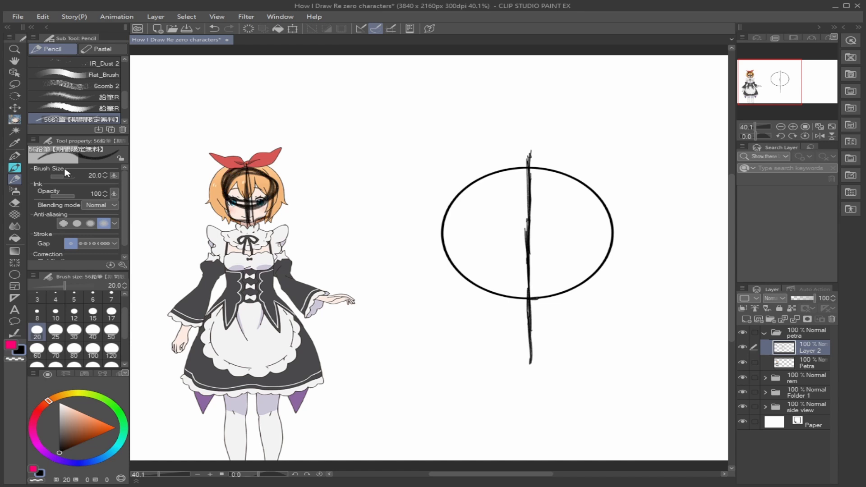
# - Erase the construction sketch from the reference character's face
pyautogui.click(15, 202)
pyautogui.moveTo(246, 171)
pyautogui.mouseDown()
pyautogui.moveTo(280, 169)
pyautogui.moveTo(224, 205)
pyautogui.mouseUp()
pyautogui.press('p')
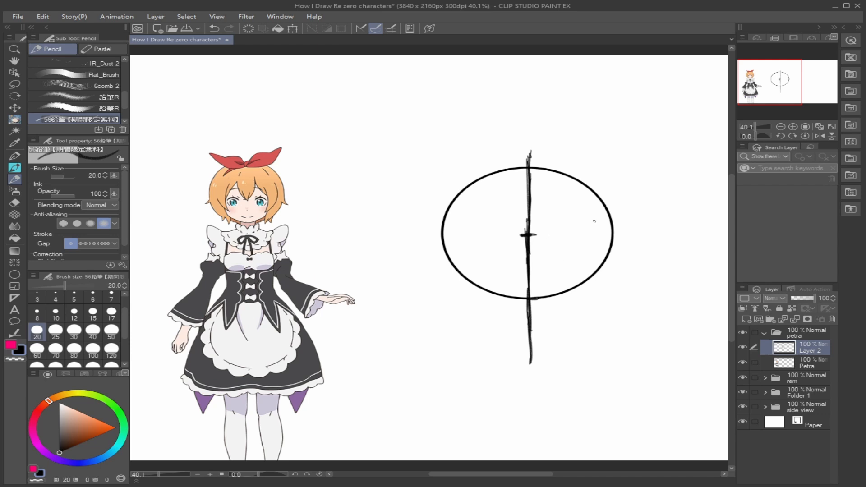
# - Add a short tick on the centre line below the ellipse's middle and draw the left jaw down to the chin at brush size 25
pyautogui.moveTo(518, 269); pyautogui.dragTo(537, 269)
pyautogui.moveTo(442, 242); pyautogui.dragTo(451, 286)
pyautogui.hotkey('ctrl', 'z')
pyautogui.click(55, 330)
pyautogui.moveTo(443, 248); pyautogui.dragTo(459, 301)
pyautogui.moveTo(456, 284)
pyautogui.mouseDown()
pyautogui.moveTo(468, 297)
pyautogui.moveTo(458, 291)
pyautogui.moveTo(476, 325)
pyautogui.mouseUp()
pyautogui.moveTo(463, 309)
pyautogui.mouseDown()
pyautogui.moveTo(486, 328)
pyautogui.moveTo(529, 338)
pyautogui.mouseUp()
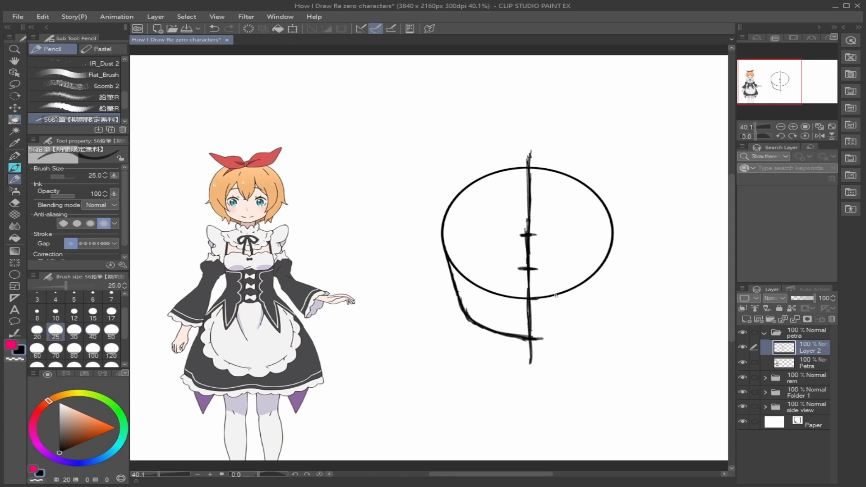
# - Draw the right side of the jaw down to the chin and add two short vertical neck lines beneath it
pyautogui.moveTo(612, 243); pyautogui.dragTo(602, 298)
pyautogui.moveTo(609, 259)
pyautogui.mouseDown()
pyautogui.moveTo(595, 311)
pyautogui.moveTo(611, 262)
pyautogui.moveTo(597, 297)
pyautogui.mouseUp()
pyautogui.press('e')
pyautogui.press('p')
pyautogui.moveTo(605, 269)
pyautogui.mouseDown()
pyautogui.moveTo(591, 315)
pyautogui.moveTo(532, 338)
pyautogui.moveTo(588, 311)
pyautogui.moveTo(551, 336)
pyautogui.mouseUp()
pyautogui.press('e')
pyautogui.press('p')
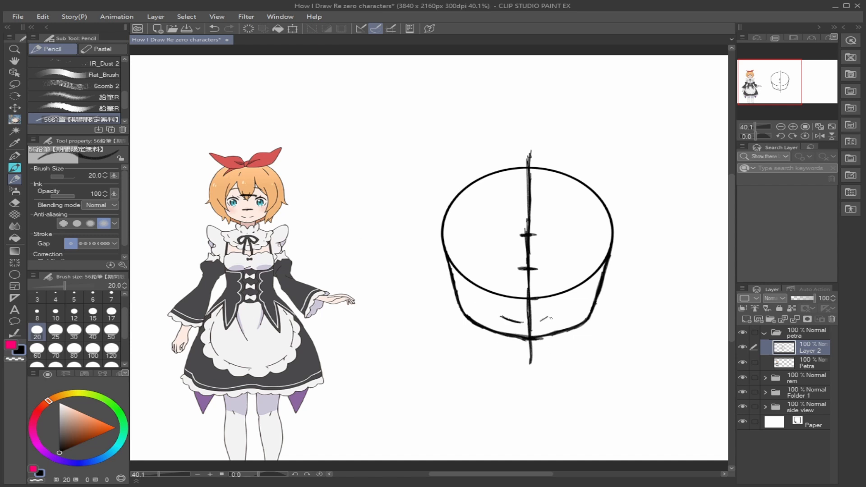
pyautogui.moveTo(502, 334); pyautogui.dragTo(505, 366)
pyautogui.moveTo(555, 332); pyautogui.dragTo(554, 363)
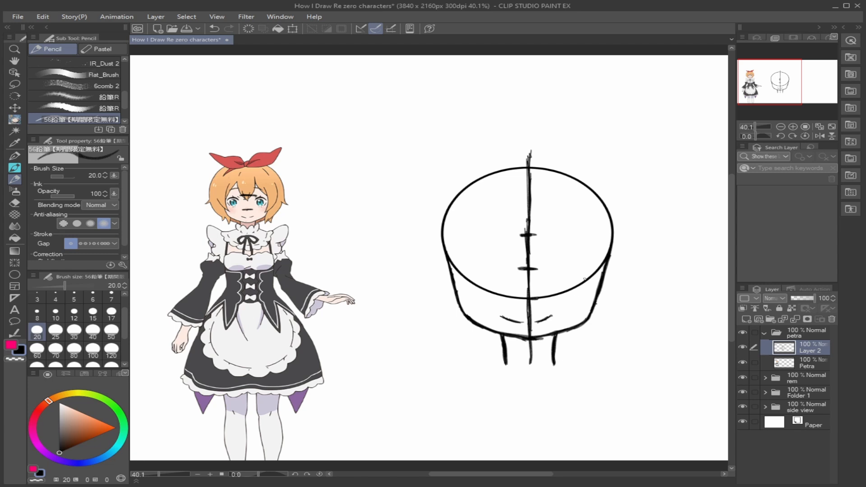
# - Switch to the pink colour and draw two horizontal eye guidelines across the face
pyautogui.press('x')
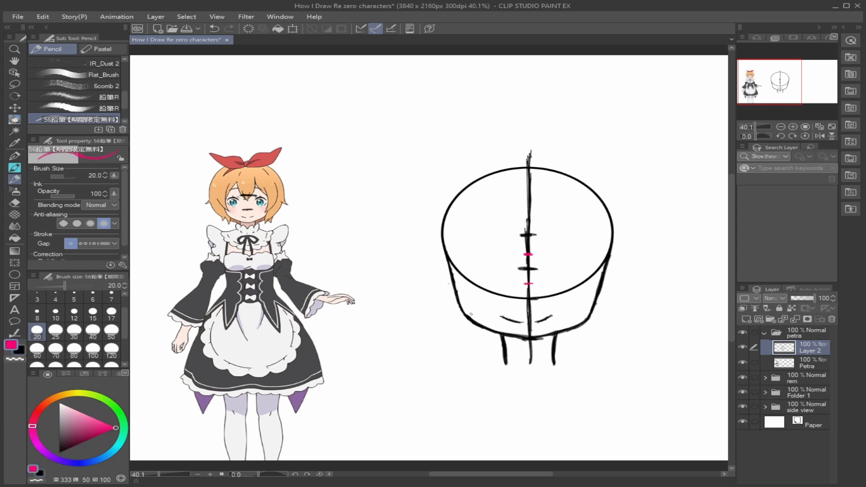
pyautogui.moveTo(448, 283); pyautogui.dragTo(620, 284)
pyautogui.moveTo(441, 255); pyautogui.dragTo(621, 255)
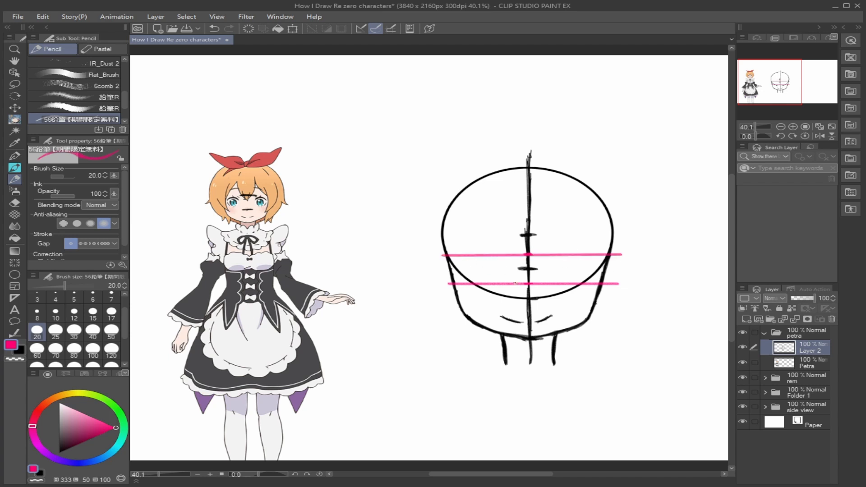
# - Mark the width of both eyes with four short vertical pink lines between the two horizontal guides
pyautogui.press('Tab')
pyautogui.press('Tab')
pyautogui.moveTo(469, 253); pyautogui.dragTo(470, 283)
pyautogui.moveTo(589, 254); pyautogui.dragTo(588, 278)
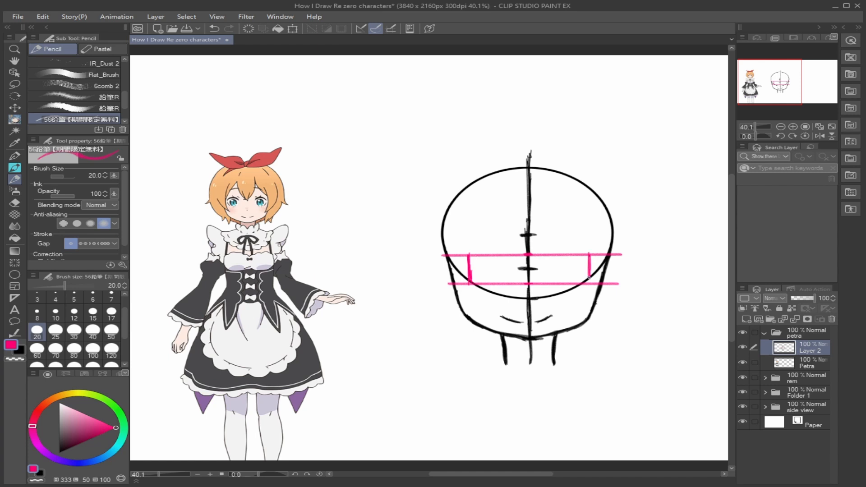
pyautogui.moveTo(506, 255)
pyautogui.mouseDown()
pyautogui.moveTo(506, 279)
pyautogui.moveTo(549, 284)
pyautogui.mouseUp()
# - Switch back to black and partly erase the centre line where it crosses the ellipse's lower edge
pyautogui.press('x')
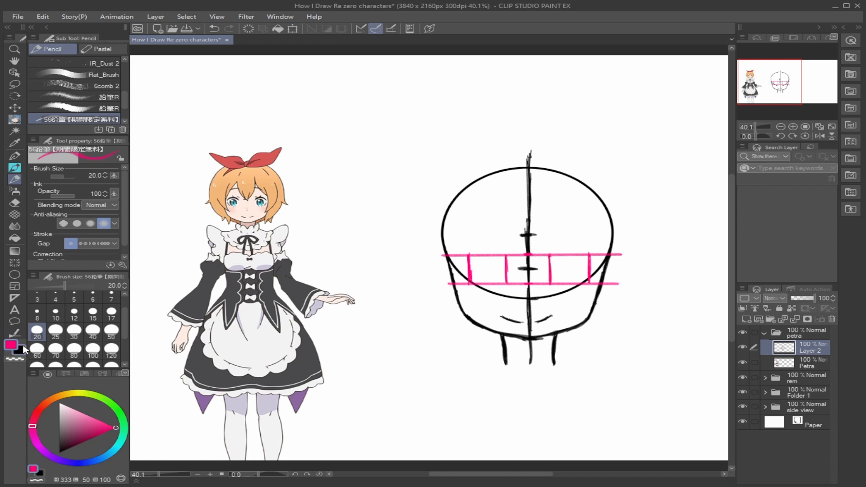
pyautogui.press('e')
pyautogui.click(528, 298)
pyautogui.press('p')
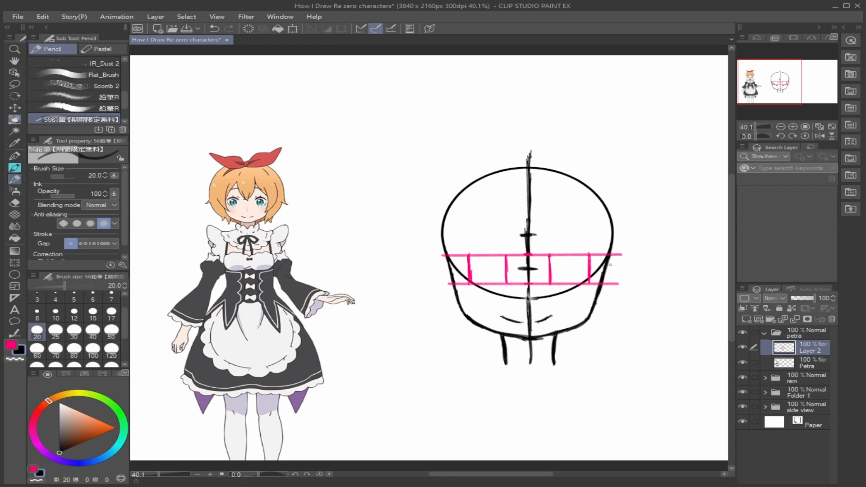
# - Draw the outlines of both ears on the sides of the head, starting at the upper eye guideline
pyautogui.moveTo(623, 261)
pyautogui.mouseDown()
pyautogui.moveTo(613, 260)
pyautogui.moveTo(611, 298)
pyautogui.moveTo(596, 301)
pyautogui.mouseUp()
pyautogui.moveTo(529, 300); pyautogui.dragTo(594, 301)
pyautogui.hotkey('ctrl', 'z')
pyautogui.hotkey('ctrl', 'z')
pyautogui.moveTo(433, 264)
pyautogui.mouseDown()
pyautogui.moveTo(426, 281)
pyautogui.moveTo(466, 304)
pyautogui.moveTo(430, 283)
pyautogui.moveTo(450, 298)
pyautogui.mouseUp()
pyautogui.click(15, 203)
pyautogui.click(72, 63)
pyautogui.click(14, 179)
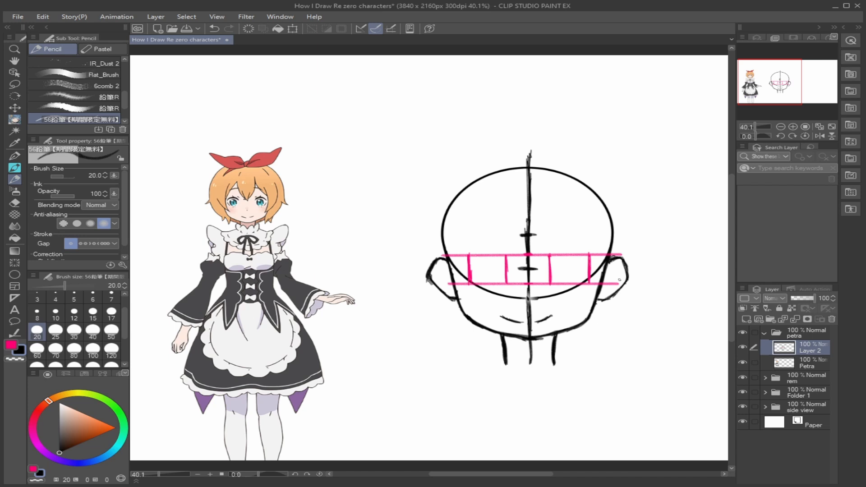
# - Add the inner fold lines to both ears and touch up the left ear's outline
pyautogui.moveTo(617, 265)
pyautogui.mouseDown()
pyautogui.moveTo(601, 295)
pyautogui.moveTo(621, 277)
pyautogui.mouseUp()
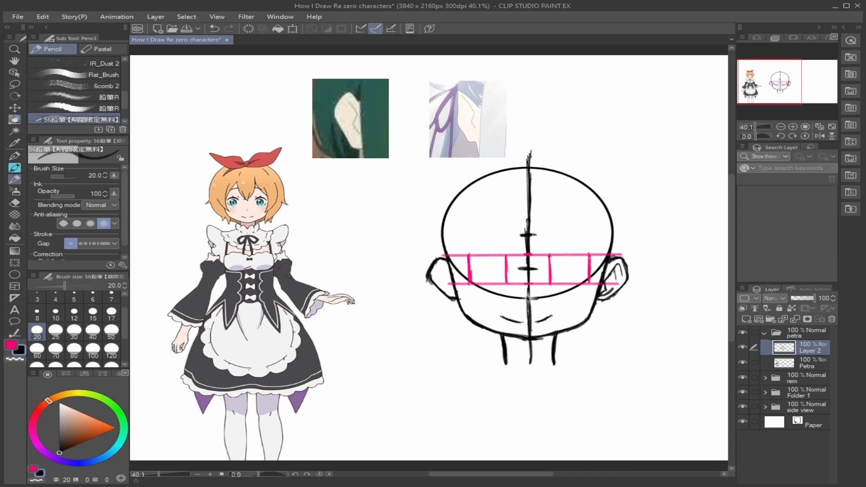
pyautogui.moveTo(441, 264); pyautogui.dragTo(450, 280)
pyautogui.press('e')
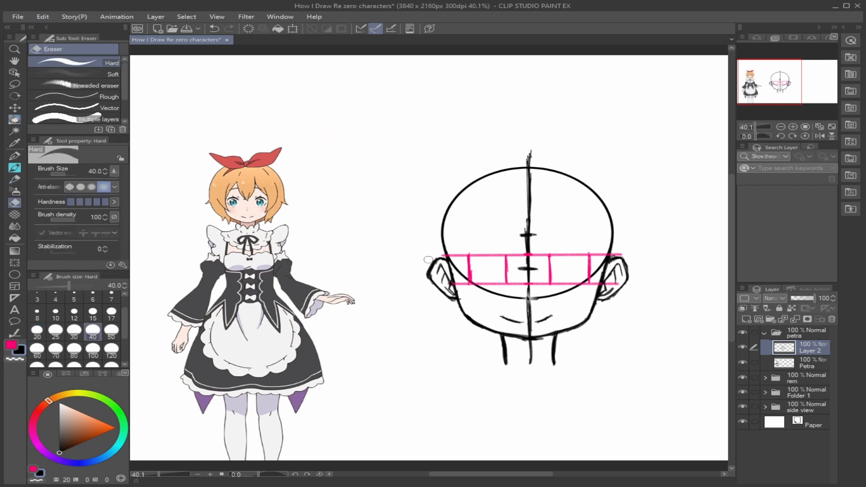
pyautogui.press('p')
pyautogui.moveTo(439, 258)
pyautogui.mouseDown()
pyautogui.moveTo(427, 275)
pyautogui.moveTo(438, 288)
pyautogui.mouseUp()
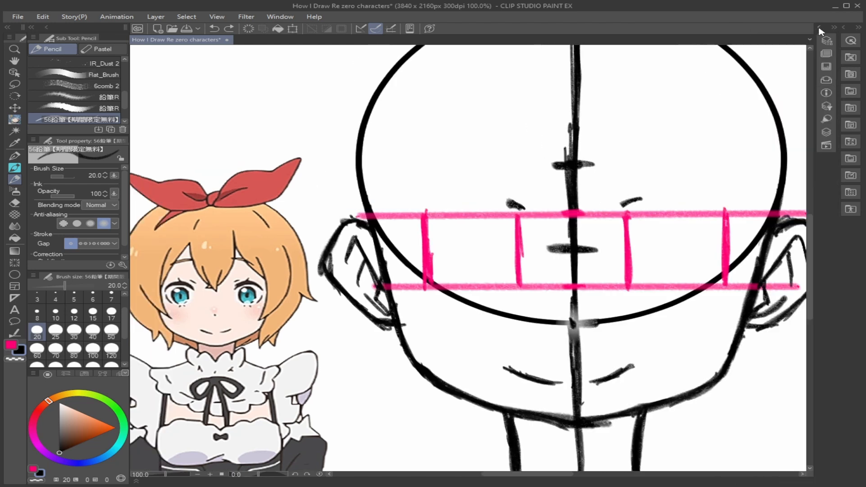
# - Set the brush size to 15 and mark small guide ticks for the eyelid on the pink eye boxes
pyautogui.moveTo(727, 257); pyautogui.dragTo(726, 263)
pyautogui.moveTo(726, 263); pyautogui.dragTo(717, 275)
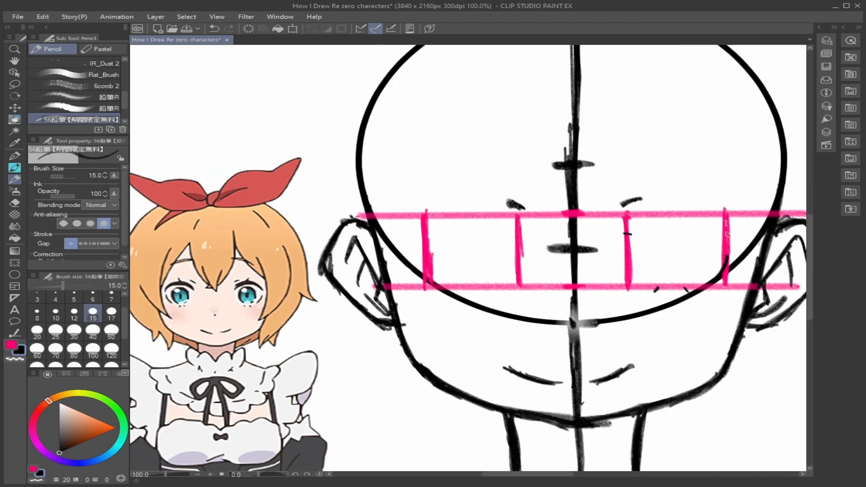
pyautogui.moveTo(721, 234); pyautogui.dragTo(729, 234)
pyautogui.moveTo(630, 228)
pyautogui.mouseDown()
pyautogui.moveTo(679, 211)
pyautogui.moveTo(701, 214)
pyautogui.moveTo(726, 235)
pyautogui.mouseUp()
# - Draw a thick curved upper lash line for the right eye at brush size 12
pyautogui.click(74, 314)
pyautogui.moveTo(671, 211); pyautogui.dragTo(627, 224)
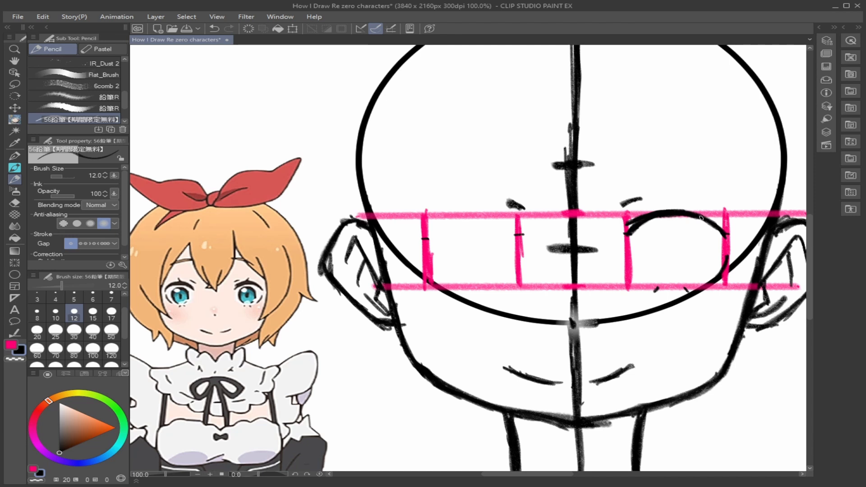
pyautogui.press('e')
pyautogui.press('p')
pyautogui.moveTo(638, 223)
pyautogui.mouseDown()
pyautogui.moveTo(681, 208)
pyautogui.moveTo(721, 228)
pyautogui.moveTo(723, 239)
pyautogui.moveTo(675, 209)
pyautogui.mouseUp()
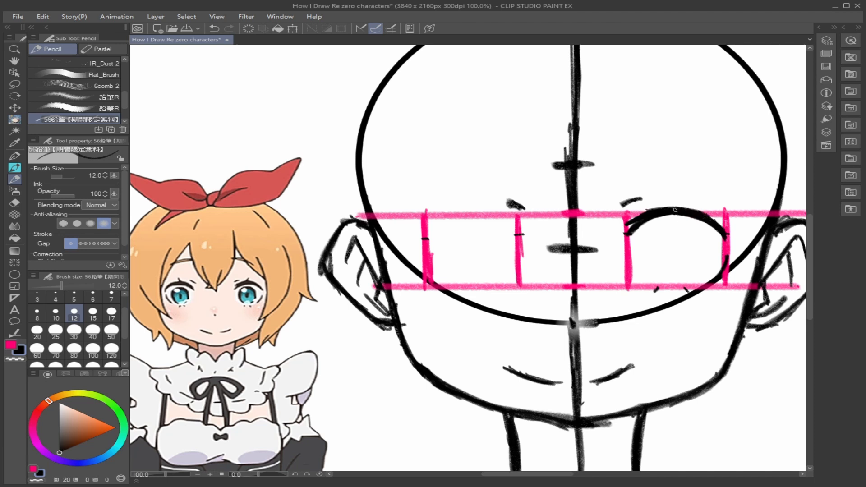
# - Erase the thick mark above the left eye and redraw it as a thinner black stroke
pyautogui.press('x')
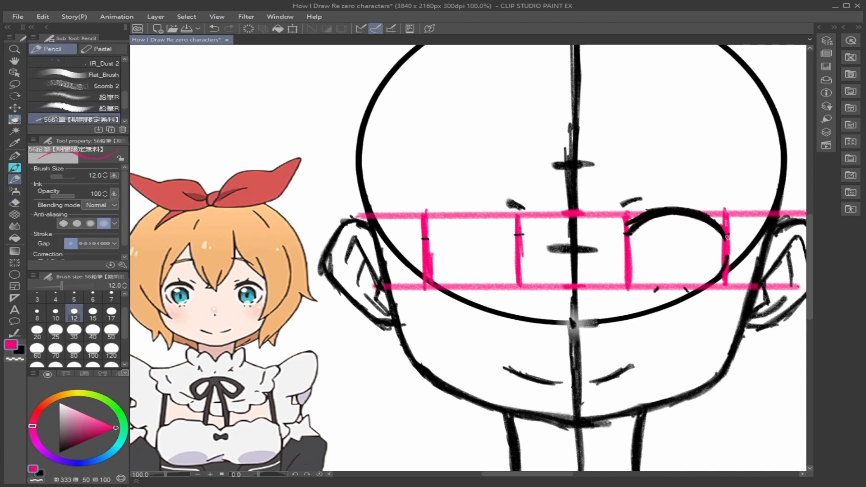
pyautogui.press('x')
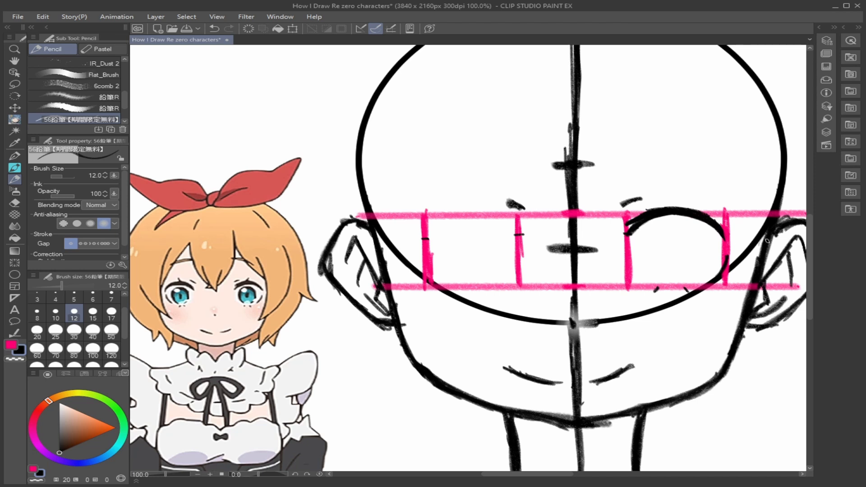
pyautogui.press('e')
pyautogui.moveTo(508, 198); pyautogui.dragTo(514, 208)
pyautogui.press('p')
pyautogui.press('p')
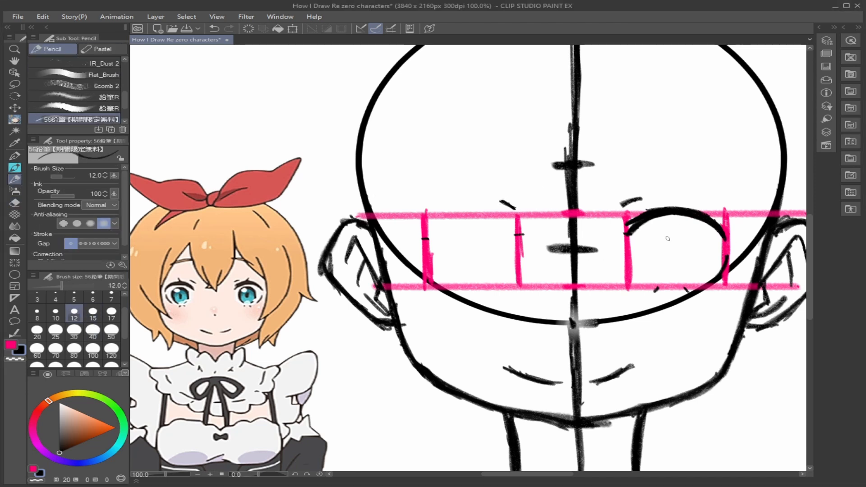
# - Draw the round iris outline under the right eye's upper lash line, leaving it open at the bottom
pyautogui.moveTo(666, 229)
pyautogui.mouseDown()
pyautogui.moveTo(645, 252)
pyautogui.moveTo(651, 272)
pyautogui.mouseUp()
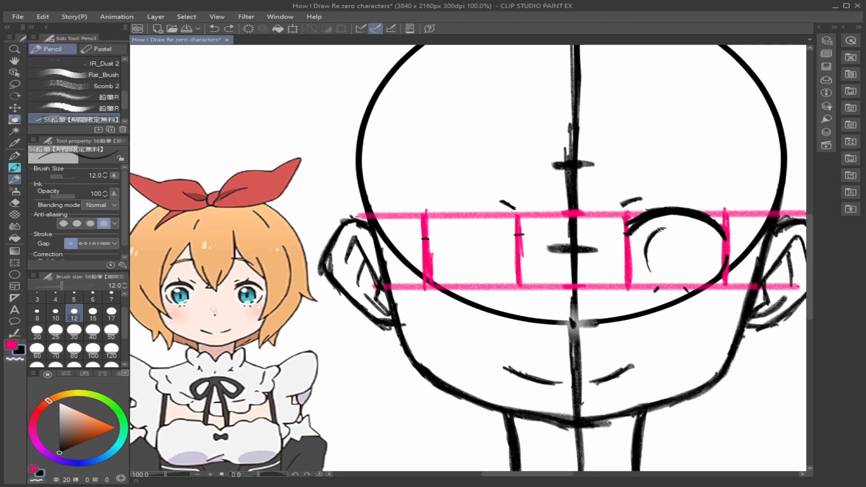
pyautogui.moveTo(674, 226)
pyautogui.mouseDown()
pyautogui.moveTo(656, 233)
pyautogui.moveTo(646, 262)
pyautogui.moveTo(651, 270)
pyautogui.moveTo(657, 234)
pyautogui.moveTo(647, 270)
pyautogui.moveTo(656, 272)
pyautogui.mouseUp()
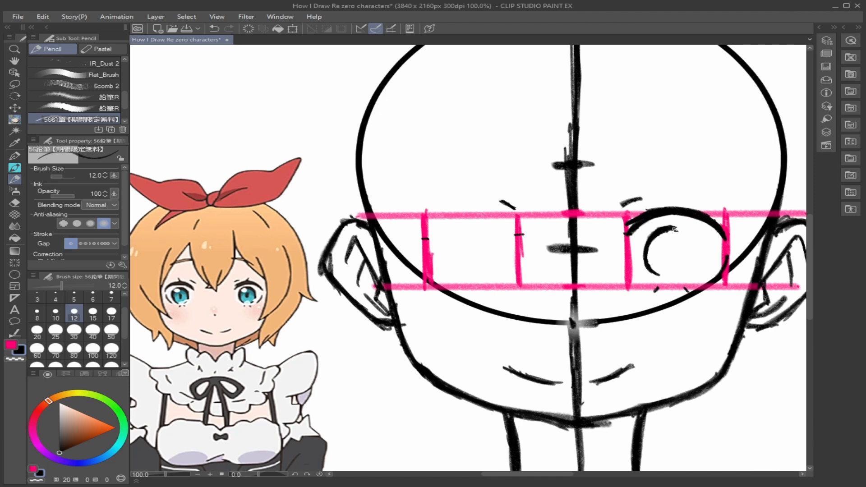
pyautogui.moveTo(675, 230)
pyautogui.mouseDown()
pyautogui.moveTo(686, 231)
pyautogui.moveTo(693, 248)
pyautogui.moveTo(679, 273)
pyautogui.mouseUp()
# - Lasso the right eye's iris, enlarge it slightly with a transform and return to the pencil
pyautogui.press('l')
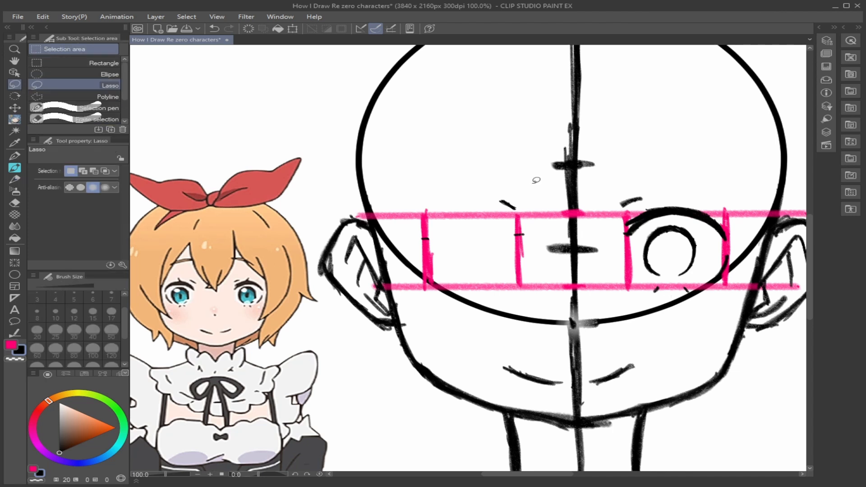
pyautogui.moveTo(690, 215)
pyautogui.mouseDown()
pyautogui.moveTo(643, 217)
pyautogui.moveTo(676, 215)
pyautogui.mouseUp()
pyautogui.hotkey('ctrl', 't')
pyautogui.moveTo(700, 261); pyautogui.dragTo(716, 285)
pyautogui.click(656, 300)
pyautogui.press('p')
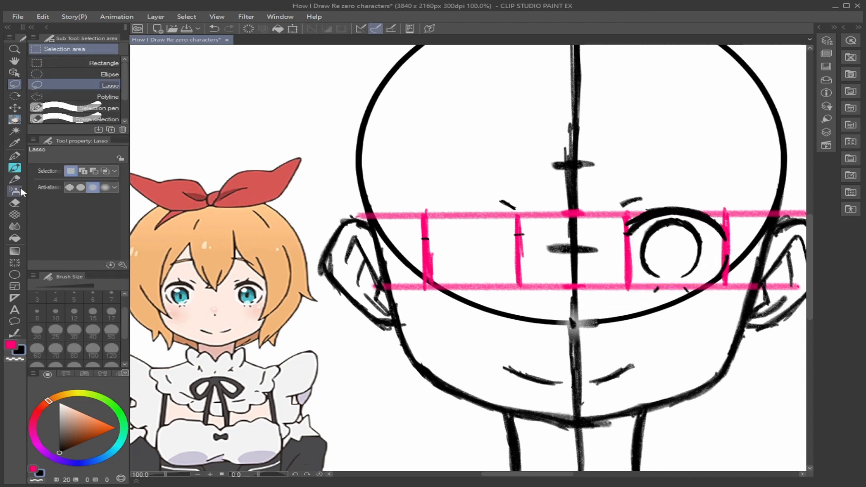
# - Draw small round highlights at the upper left and lower right of the right eye's iris at brush size 8
pyautogui.moveTo(644, 250); pyautogui.dragTo(655, 275)
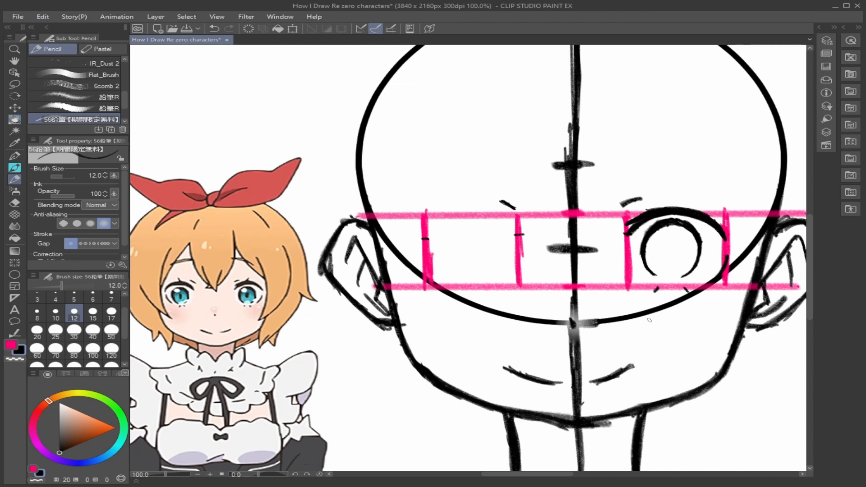
pyautogui.moveTo(661, 229); pyautogui.dragTo(668, 227)
pyautogui.hotkey('ctrl', 'z')
pyautogui.press('[')
pyautogui.press('[')
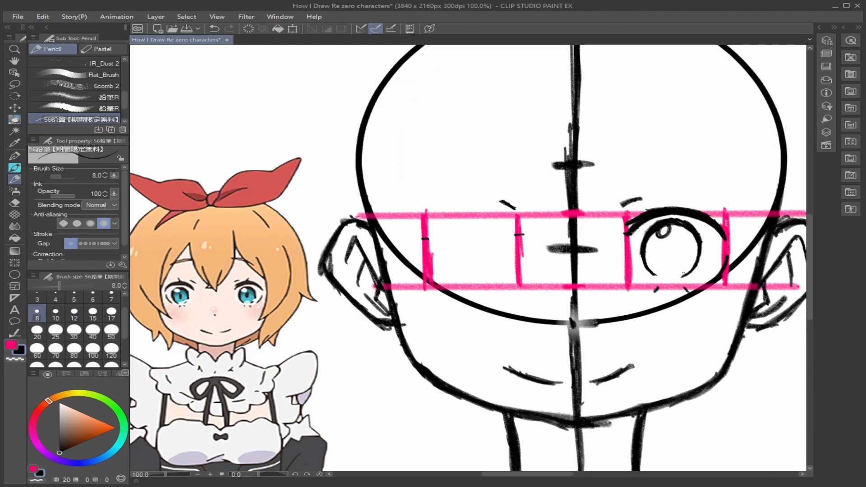
pyautogui.press('Tab')
pyautogui.press('Tab')
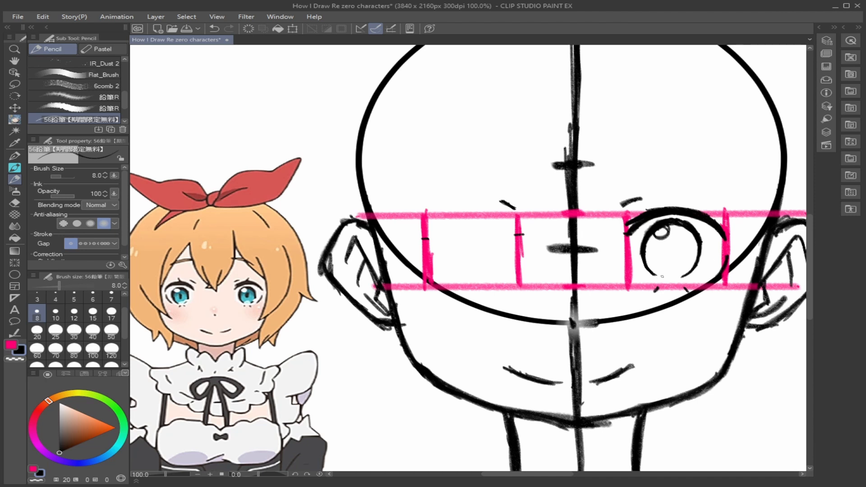
pyautogui.moveTo(687, 268); pyautogui.dragTo(697, 261)
# - Mark a small dark pupil in the centre of the right eye's iris at brush size 20
pyautogui.click(37, 331)
pyautogui.moveTo(669, 249); pyautogui.dragTo(671, 255)
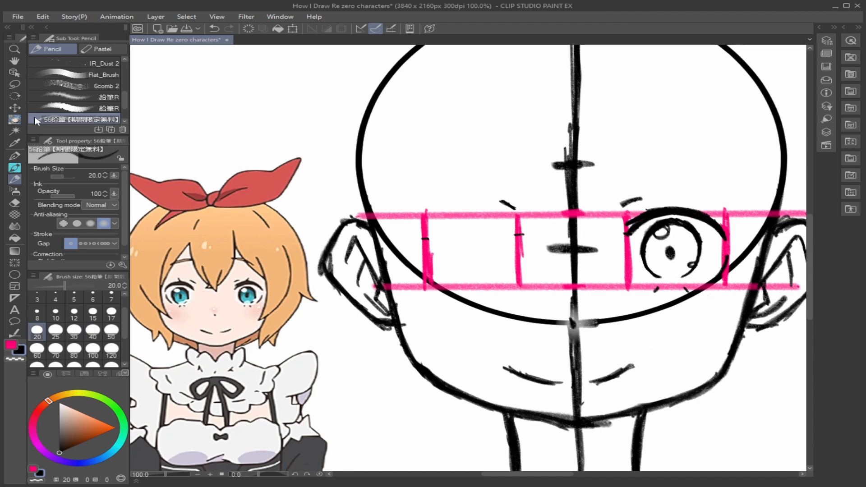
pyautogui.click(15, 50)
pyautogui.click(14, 179)
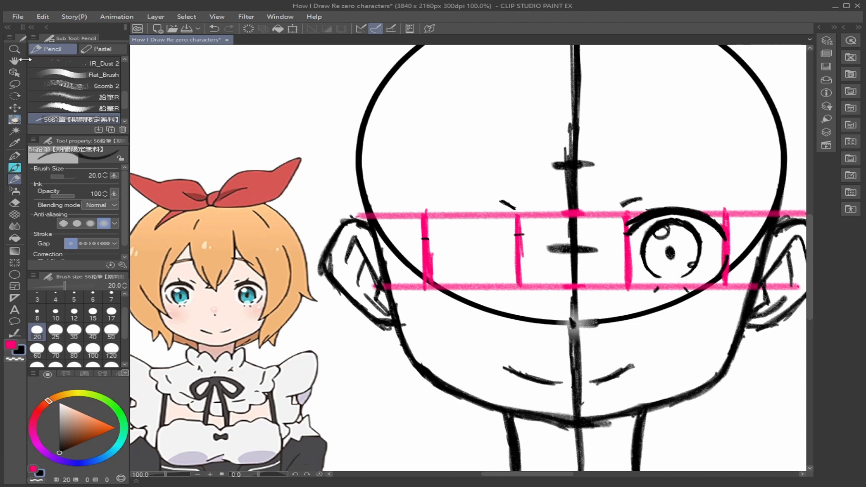
# - Lasso the finished right eye and copy it onto its own layer
pyautogui.click(14, 85)
pyautogui.moveTo(701, 198)
pyautogui.mouseDown()
pyautogui.moveTo(658, 197)
pyautogui.moveTo(619, 252)
pyautogui.moveTo(717, 284)
pyautogui.moveTo(737, 205)
pyautogui.mouseUp()
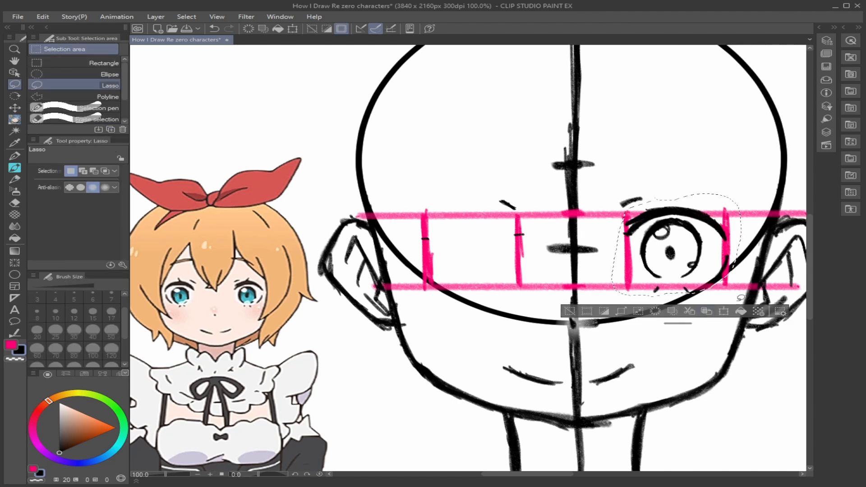
pyautogui.hotkey('ctrl', 'c')
pyautogui.hotkey('ctrl', 'v')
pyautogui.hotkey('ctrl', 't')
pyautogui.click(671, 311)
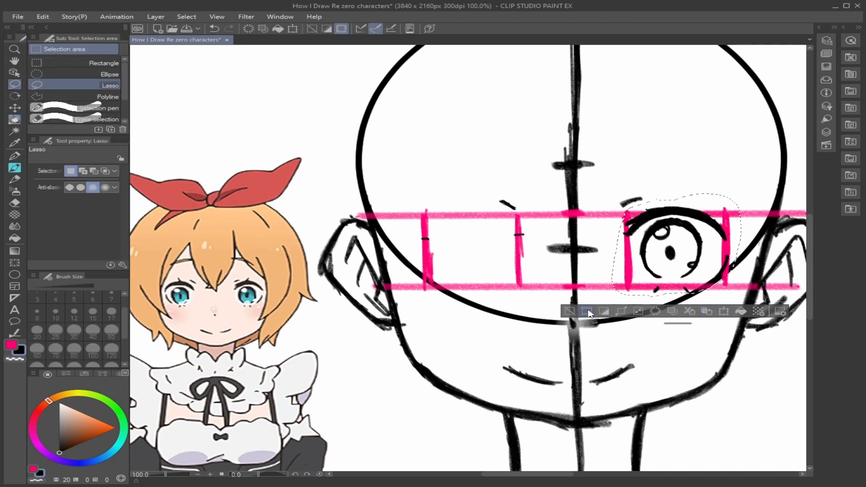
pyautogui.click(819, 27)
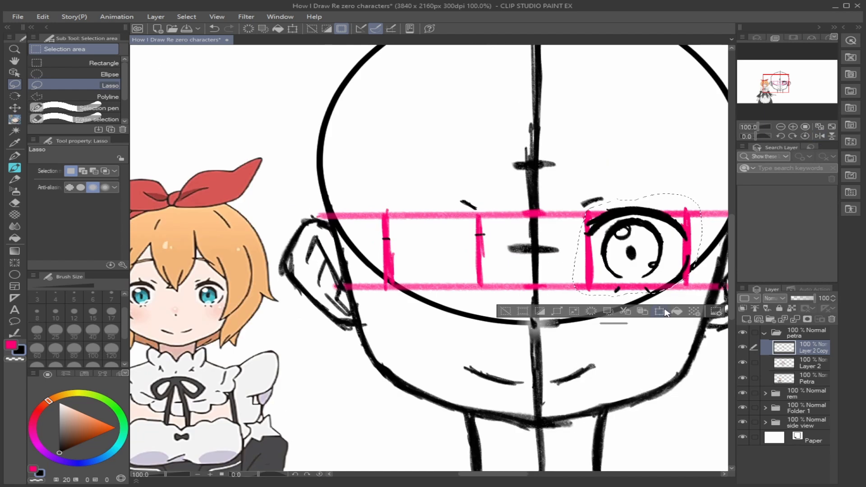
# - Place the copied eye, mirrored horizontally at 92 percent, between the left eye's guides and merge it into Layer 2
pyautogui.click(661, 312)
pyautogui.moveTo(701, 244); pyautogui.dragTo(452, 245)
pyautogui.moveTo(564, 268); pyautogui.dragTo(478, 265)
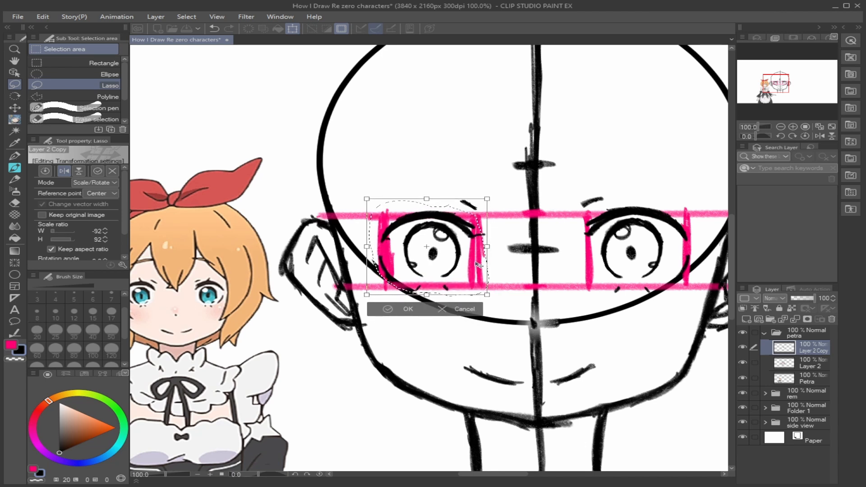
pyautogui.click(374, 306)
pyautogui.press('p')
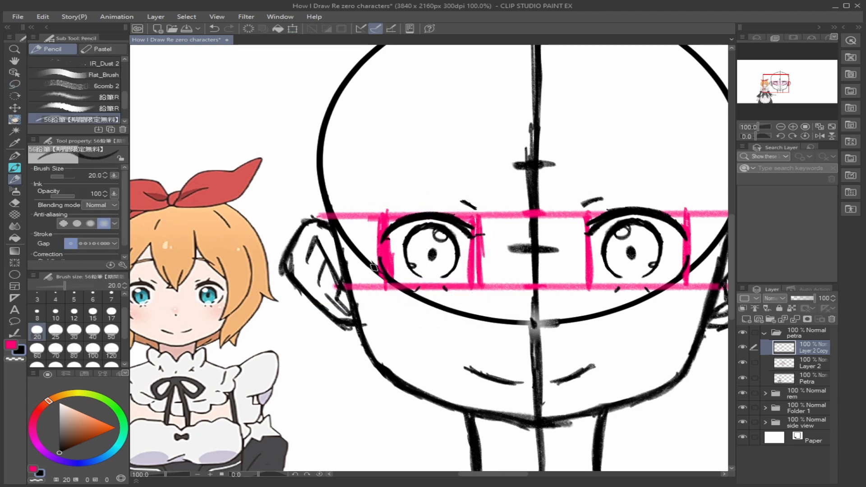
pyautogui.hotkey('ctrl', 'e')
# - Move the Petra reference figure to the left, farther away from the head sketch
pyautogui.click(15, 49)
pyautogui.moveTo(701, 270); pyautogui.dragTo(631, 271)
pyautogui.click(15, 72)
pyautogui.moveTo(386, 352); pyautogui.dragTo(257, 289)
pyautogui.click(15, 49)
pyautogui.click(15, 61)
pyautogui.moveTo(429, 271); pyautogui.dragTo(338, 278)
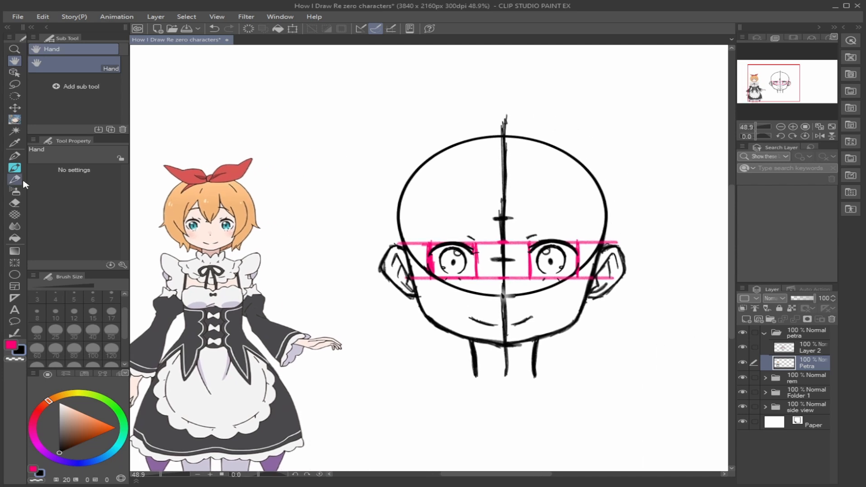
# - Sketch the hair's outer curve around the left half of the head on Layer 2 at brush size 20, cleaning up loose strokes
pyautogui.click(15, 179)
pyautogui.hotkey('alt', ']')
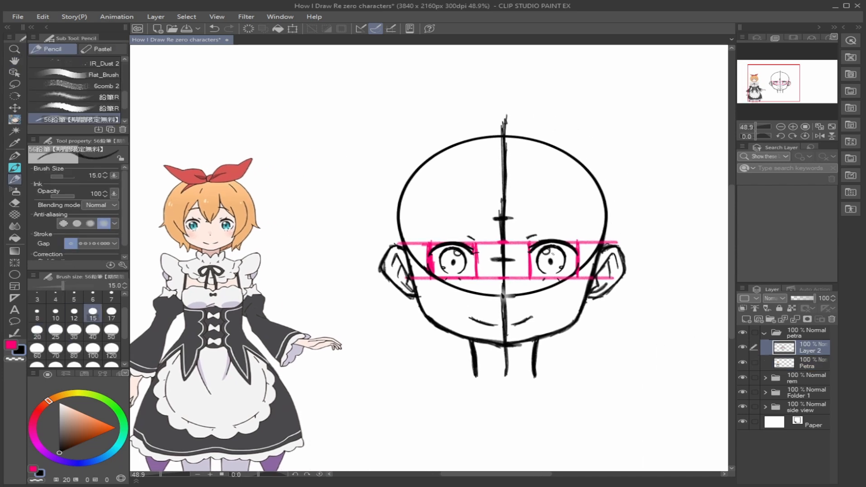
pyautogui.moveTo(503, 108)
pyautogui.mouseDown()
pyautogui.moveTo(501, 145)
pyautogui.moveTo(474, 110)
pyautogui.moveTo(455, 116)
pyautogui.mouseUp()
pyautogui.press('space')
pyautogui.moveTo(398, 232)
pyautogui.mouseDown()
pyautogui.moveTo(363, 239)
pyautogui.moveTo(417, 237)
pyautogui.mouseUp()
pyautogui.moveTo(517, 113)
pyautogui.mouseDown()
pyautogui.moveTo(465, 126)
pyautogui.moveTo(415, 157)
pyautogui.mouseUp()
pyautogui.press(']')
pyautogui.moveTo(540, 114)
pyautogui.mouseDown()
pyautogui.moveTo(429, 145)
pyautogui.moveTo(401, 184)
pyautogui.mouseUp()
pyautogui.moveTo(421, 141); pyautogui.dragTo(397, 201)
pyautogui.moveTo(406, 165); pyautogui.dragTo(398, 285)
pyautogui.press('e')
pyautogui.moveTo(494, 119)
pyautogui.mouseDown()
pyautogui.moveTo(378, 220)
pyautogui.moveTo(386, 270)
pyautogui.mouseUp()
# - Sketch the hair's outer curve from the crown around the right half of the head to below the jaw
pyautogui.press('p')
pyautogui.moveTo(523, 113)
pyautogui.mouseDown()
pyautogui.moveTo(483, 115)
pyautogui.moveTo(413, 148)
pyautogui.moveTo(375, 227)
pyautogui.moveTo(380, 299)
pyautogui.moveTo(444, 344)
pyautogui.moveTo(491, 361)
pyautogui.mouseUp()
pyautogui.moveTo(576, 347); pyautogui.dragTo(556, 360)
pyautogui.moveTo(519, 113)
pyautogui.mouseDown()
pyautogui.moveTo(587, 122)
pyautogui.moveTo(638, 163)
pyautogui.moveTo(664, 216)
pyautogui.moveTo(667, 270)
pyautogui.moveTo(602, 344)
pyautogui.mouseUp()
# - Sketch the curved ruffled collar around the neck below the chin
pyautogui.moveTo(444, 343)
pyautogui.mouseDown()
pyautogui.moveTo(490, 358)
pyautogui.moveTo(481, 382)
pyautogui.moveTo(523, 392)
pyautogui.mouseUp()
pyautogui.moveTo(524, 391); pyautogui.dragTo(551, 371)
pyautogui.hotkey('ctrl', 'z')
pyautogui.hotkey('ctrl', 'z')
pyautogui.moveTo(554, 373)
pyautogui.mouseDown()
pyautogui.moveTo(565, 386)
pyautogui.moveTo(561, 372)
pyautogui.moveTo(572, 359)
pyautogui.moveTo(571, 396)
pyautogui.mouseUp()
pyautogui.hotkey('ctrl', 'z')
pyautogui.moveTo(492, 360)
pyautogui.mouseDown()
pyautogui.moveTo(467, 366)
pyautogui.moveTo(485, 400)
pyautogui.mouseUp()
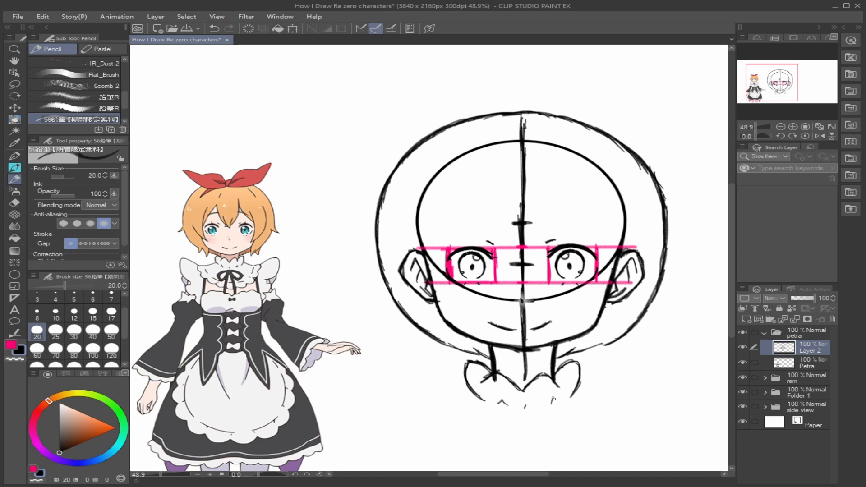
# - Draw short arched eyebrows above both eyes, redoing a stroke
pyautogui.moveTo(462, 224)
pyautogui.mouseDown()
pyautogui.moveTo(558, 218)
pyautogui.moveTo(580, 228)
pyautogui.mouseUp()
pyautogui.hotkey('ctrl', 'z')
pyautogui.moveTo(456, 224); pyautogui.dragTo(492, 217)
# - Lasso the left eyebrow and adjust its placement above the eye with a transform
pyautogui.press('m')
pyautogui.moveTo(493, 210); pyautogui.dragTo(495, 214)
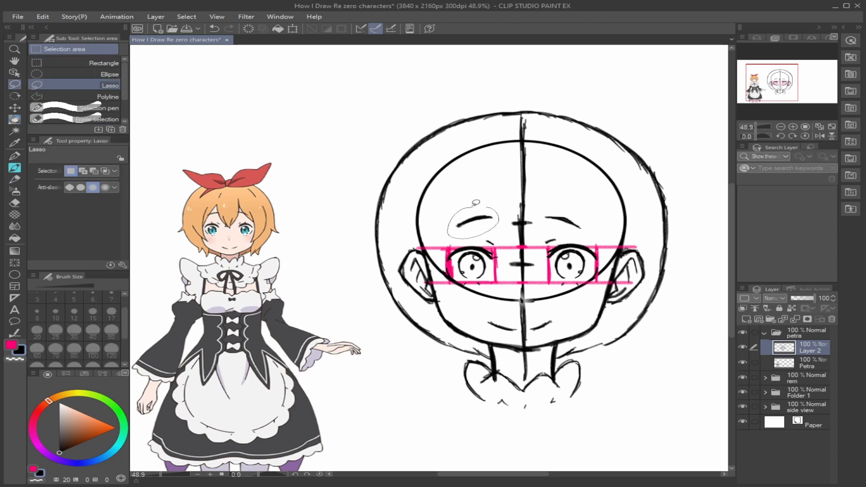
pyautogui.hotkey('ctrl', 't')
pyautogui.press('Return')
pyautogui.hotkey('ctrl', 'd')
# - Mark the starting heights of the bangs above both eyes at brush size 15, undoing the vertical trial lines
pyautogui.press('p')
pyautogui.press('[')
pyautogui.press('[')
pyautogui.press('[')
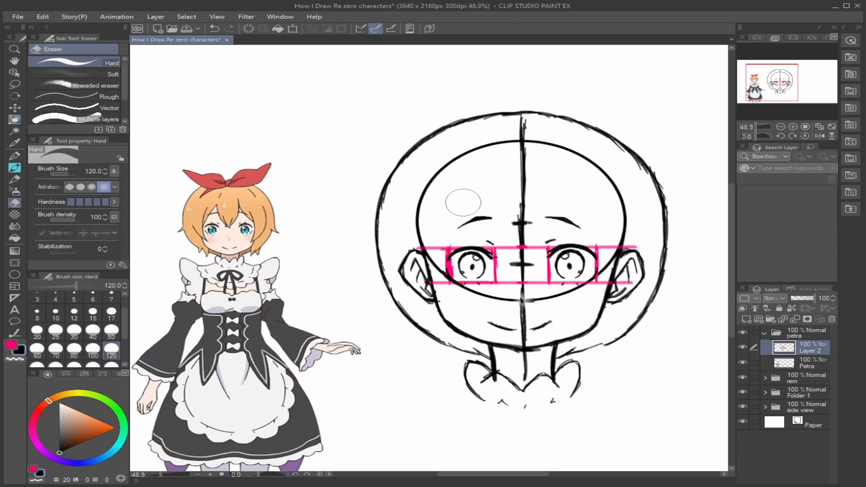
pyautogui.press(']')
pyautogui.moveTo(549, 250); pyautogui.dragTo(551, 200)
pyautogui.hotkey('ctrl', 'z')
pyautogui.moveTo(216, 227); pyautogui.dragTo(216, 203)
pyautogui.hotkey('ctrl', 'z')
pyautogui.moveTo(488, 250); pyautogui.dragTo(494, 202)
pyautogui.hotkey('ctrl', 'z')
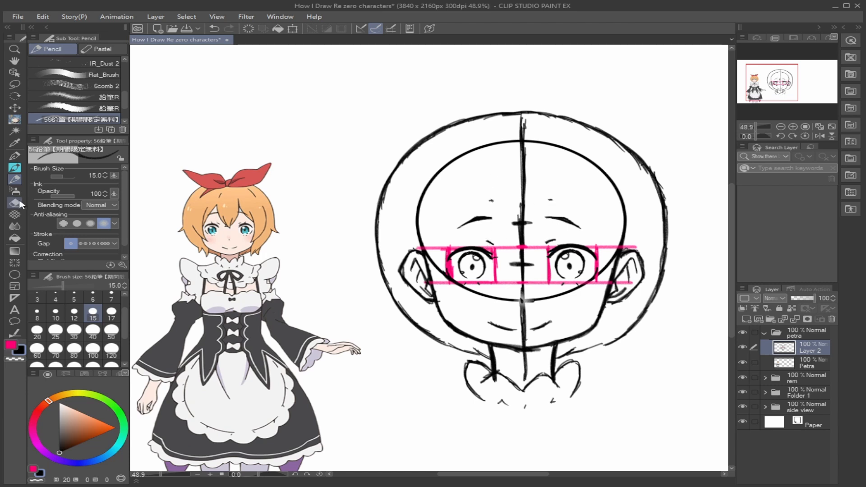
# - Sketch the left edge of the central bang curving down from above the left eyebrow towards the nose
pyautogui.moveTo(493, 163); pyautogui.dragTo(483, 191)
pyautogui.moveTo(484, 202)
pyautogui.mouseDown()
pyautogui.moveTo(496, 254)
pyautogui.moveTo(492, 243)
pyautogui.moveTo(511, 258)
pyautogui.mouseUp()
pyautogui.moveTo(490, 239); pyautogui.dragTo(512, 259)
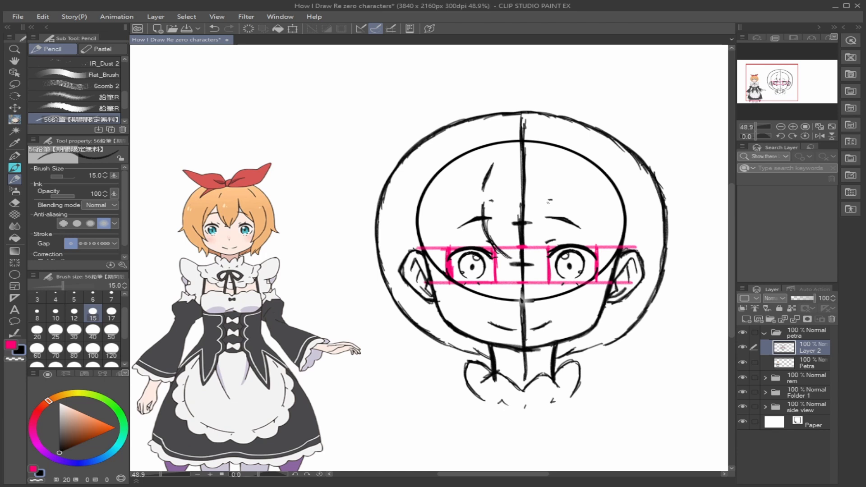
# - Erase the height marks and most of the stray stroke above the left eyebrow
pyautogui.click(15, 202)
pyautogui.moveTo(550, 199); pyautogui.dragTo(550, 201)
pyautogui.moveTo(492, 201); pyautogui.dragTo(491, 163)
pyautogui.click(15, 180)
# - Draw both edges of the central bang so they meet in a point between the eyes
pyautogui.moveTo(481, 198)
pyautogui.mouseDown()
pyautogui.moveTo(489, 241)
pyautogui.moveTo(525, 269)
pyautogui.mouseUp()
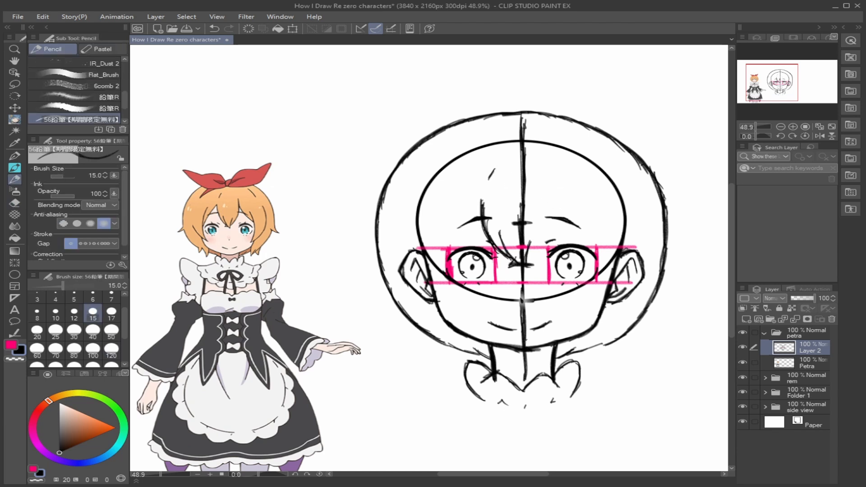
pyautogui.moveTo(554, 185)
pyautogui.mouseDown()
pyautogui.moveTo(556, 231)
pyautogui.moveTo(527, 263)
pyautogui.mouseUp()
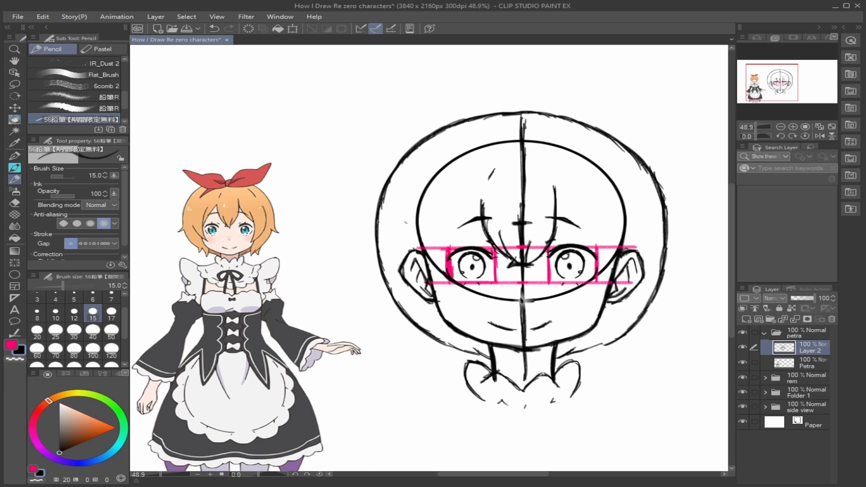
pyautogui.moveTo(552, 177); pyautogui.dragTo(558, 216)
# - Draw the left bang sweeping past the left eye and ear, adding pointed hair tips along the left outline
pyautogui.moveTo(480, 202)
pyautogui.mouseDown()
pyautogui.moveTo(440, 255)
pyautogui.moveTo(448, 213)
pyautogui.moveTo(442, 286)
pyautogui.moveTo(452, 298)
pyautogui.mouseUp()
pyautogui.moveTo(413, 255); pyautogui.dragTo(424, 280)
pyautogui.moveTo(434, 286)
pyautogui.mouseDown()
pyautogui.moveTo(455, 297)
pyautogui.moveTo(451, 361)
pyautogui.moveTo(374, 275)
pyautogui.moveTo(424, 336)
pyautogui.moveTo(453, 359)
pyautogui.mouseUp()
pyautogui.press('e')
pyautogui.press('p')
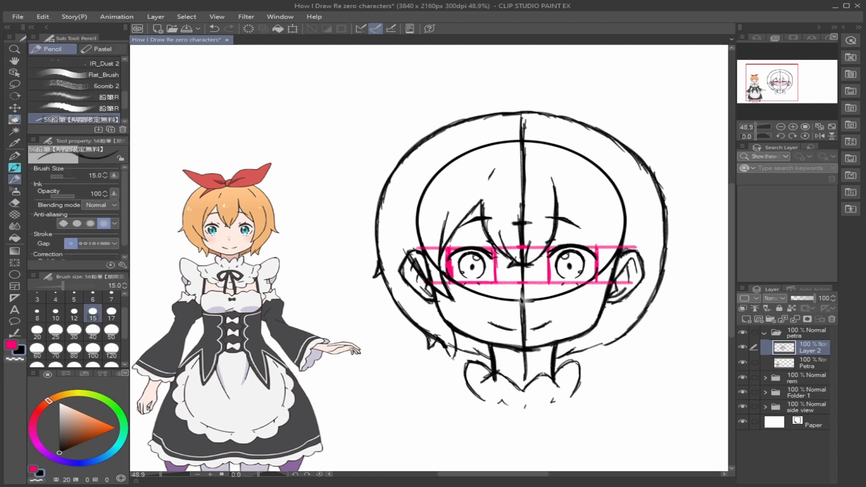
# - Clean up and redraw the hair's left outer contour with a small outward flick beside the ear
pyautogui.press('e')
pyautogui.press('p')
pyautogui.moveTo(374, 203)
pyautogui.mouseDown()
pyautogui.moveTo(377, 273)
pyautogui.moveTo(429, 335)
pyautogui.mouseUp()
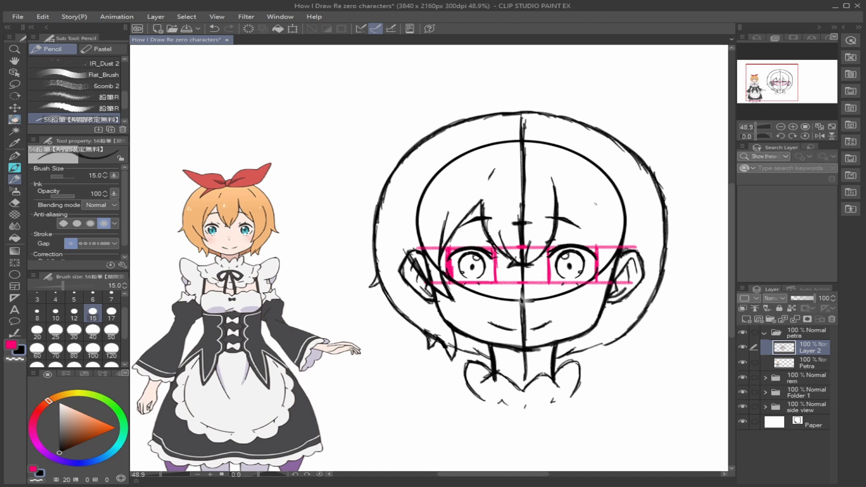
# - Draw the right bang from the central bang down past the right eye and add a flick on the right contour
pyautogui.moveTo(560, 209)
pyautogui.mouseDown()
pyautogui.moveTo(595, 240)
pyautogui.moveTo(595, 227)
pyautogui.moveTo(605, 254)
pyautogui.moveTo(594, 300)
pyautogui.mouseUp()
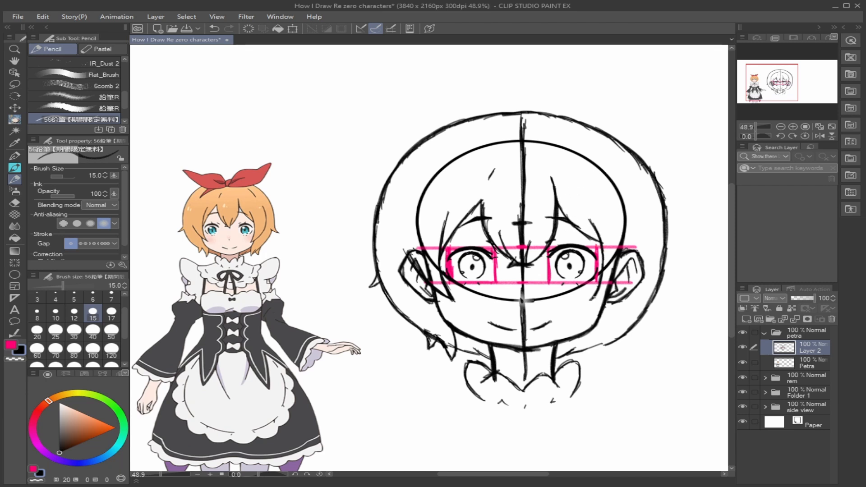
pyautogui.moveTo(664, 259); pyautogui.dragTo(675, 277)
pyautogui.moveTo(593, 299); pyautogui.dragTo(587, 306)
pyautogui.press('e')
pyautogui.press('p')
# - Draw the strands of the right side lock falling over the right ear
pyautogui.moveTo(601, 242); pyautogui.dragTo(594, 301)
pyautogui.moveTo(600, 287)
pyautogui.mouseDown()
pyautogui.moveTo(589, 306)
pyautogui.moveTo(612, 301)
pyautogui.mouseUp()
pyautogui.moveTo(634, 201)
pyautogui.mouseDown()
pyautogui.moveTo(643, 254)
pyautogui.moveTo(591, 309)
pyautogui.mouseUp()
pyautogui.moveTo(636, 271); pyautogui.dragTo(612, 303)
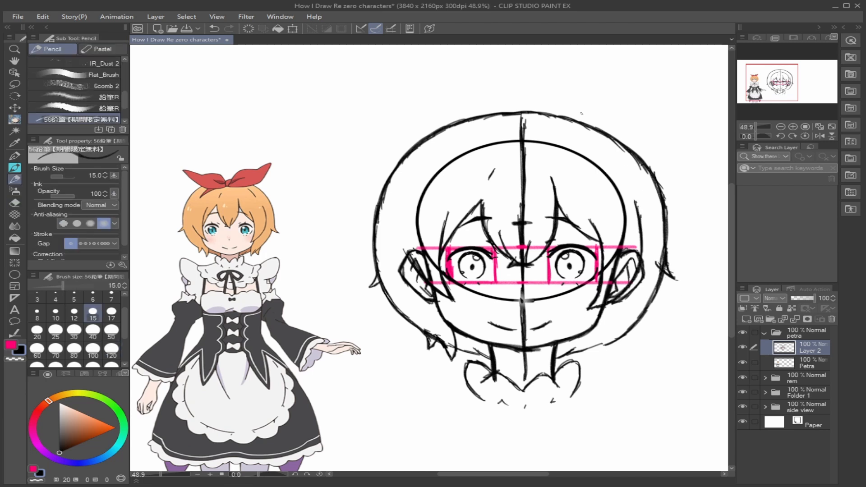
# - Reinforce the hair outline at the upper right of the head and darken the side lock's tips over the right ear
pyautogui.moveTo(545, 111); pyautogui.dragTo(641, 155)
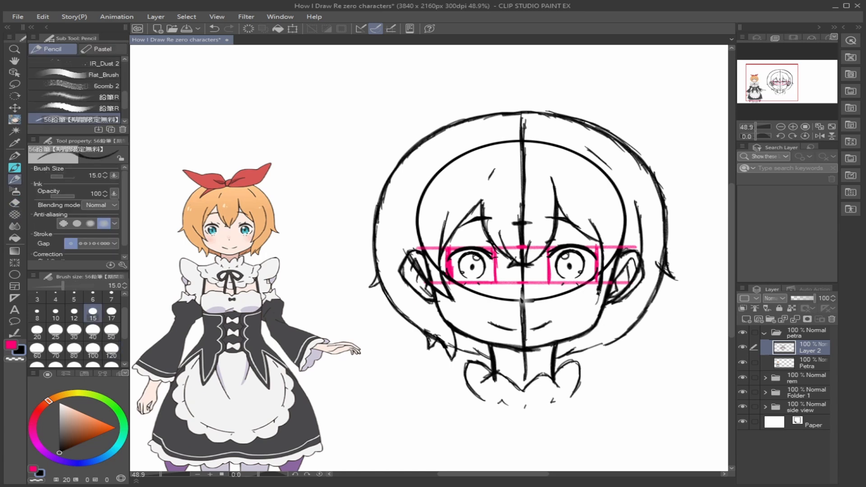
pyautogui.moveTo(599, 291); pyautogui.dragTo(588, 311)
pyautogui.moveTo(604, 311); pyautogui.dragTo(628, 290)
pyautogui.moveTo(640, 259); pyautogui.dragTo(616, 303)
pyautogui.moveTo(627, 291); pyautogui.dragTo(589, 316)
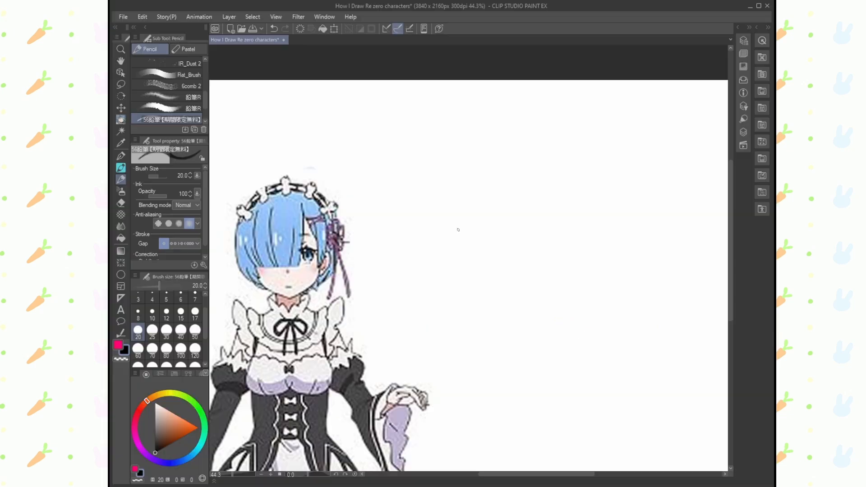
# - Draw a circle for the head beside the Rem reference with the Ellipse tool at brush size 8
pyautogui.press('u')
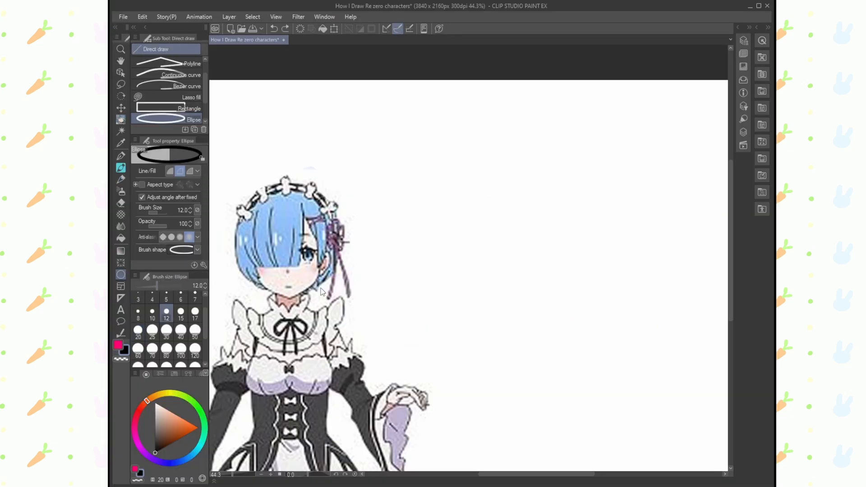
pyautogui.click(138, 311)
pyautogui.moveTo(469, 210); pyautogui.dragTo(650, 352)
pyautogui.click(650, 352)
pyautogui.click(122, 180)
# - Move the head circle up and closer to the Rem figure
pyautogui.press('space')
pyautogui.moveTo(237, 139); pyautogui.dragTo(229, 109)
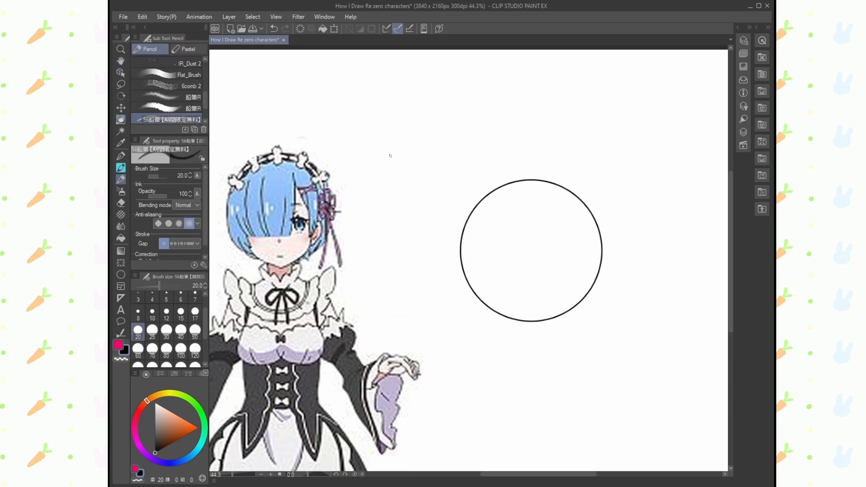
pyautogui.click(121, 72)
pyautogui.moveTo(462, 249); pyautogui.dragTo(434, 217)
pyautogui.click(121, 179)
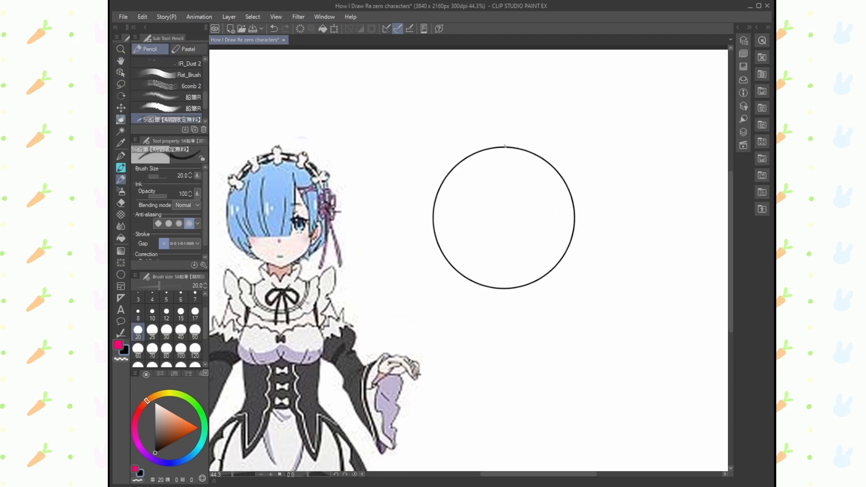
# - Draw a vertical centre line through the circle at brush size 20 and flip the canvas view horizontally to check it
pyautogui.moveTo(504, 136)
pyautogui.mouseDown()
pyautogui.moveTo(511, 329)
pyautogui.moveTo(505, 215)
pyautogui.moveTo(509, 277)
pyautogui.mouseUp()
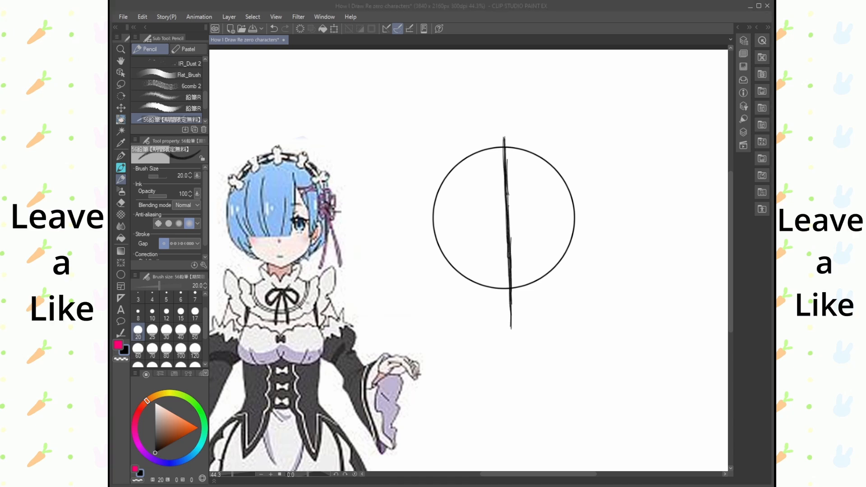
pyautogui.click(738, 28)
pyautogui.click(738, 136)
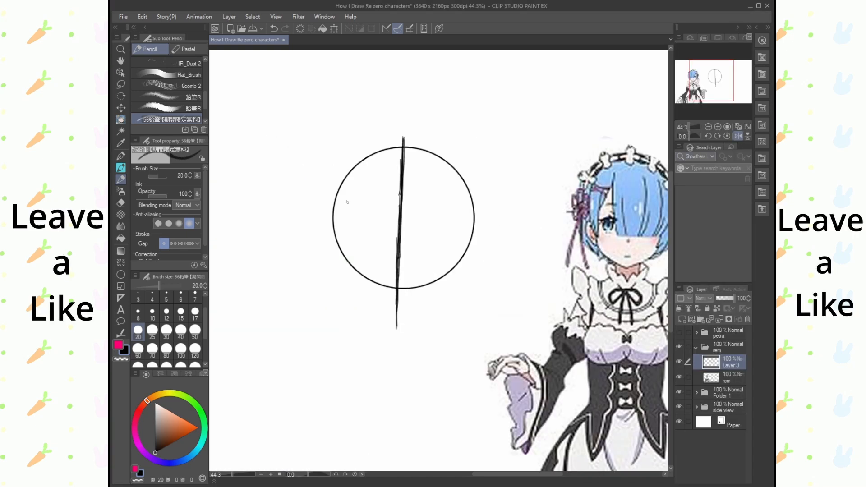
# - Erase the slanted lower part of the centre line and redraw it straight, extending it well below the circle
pyautogui.click(121, 203)
pyautogui.moveTo(401, 238)
pyautogui.mouseDown()
pyautogui.moveTo(400, 276)
pyautogui.moveTo(400, 245)
pyautogui.mouseUp()
pyautogui.press('p')
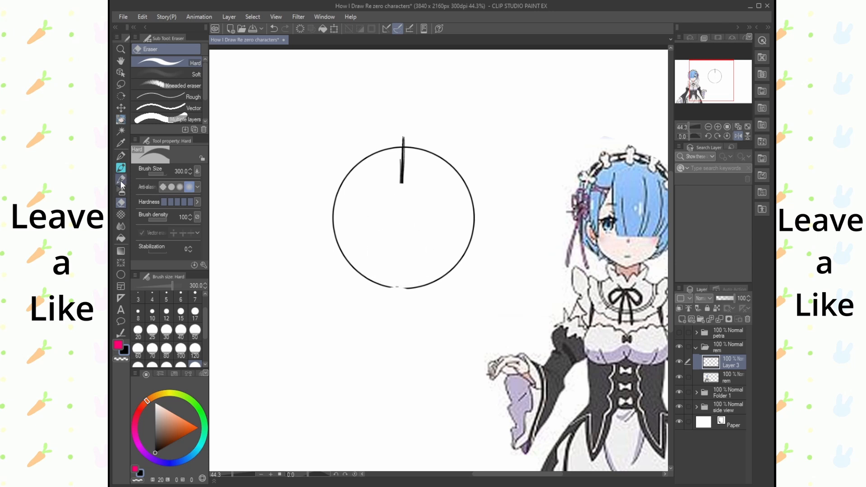
pyautogui.moveTo(402, 137); pyautogui.dragTo(401, 280)
pyautogui.moveTo(401, 243); pyautogui.dragTo(404, 318)
pyautogui.click(738, 136)
pyautogui.moveTo(474, 293); pyautogui.dragTo(474, 361)
# - Check the straightness of the centre line in mirrored views of the whole canvas
pyautogui.click(739, 135)
pyautogui.click(738, 136)
pyautogui.click(738, 128)
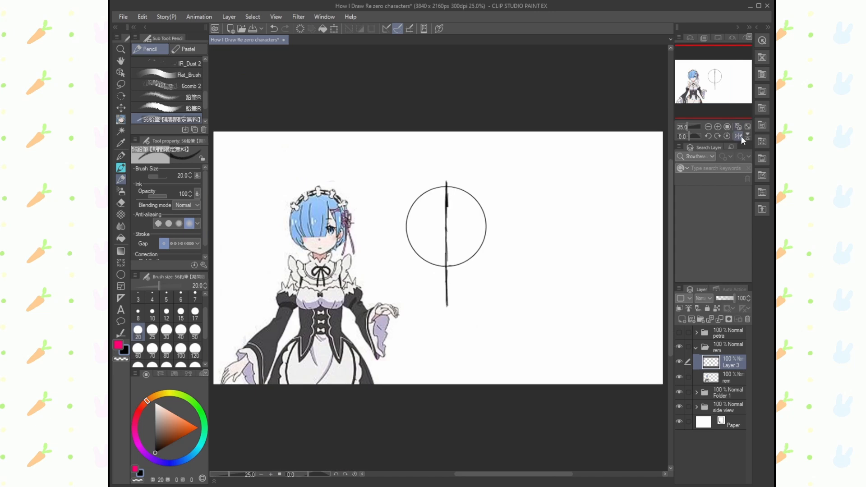
pyautogui.click(738, 136)
pyautogui.click(738, 136)
# - Mark short horizontal proportion ticks across the centre line, inside and below the circle, at brush size 15
pyautogui.hotkey('ctrl', 'space')
pyautogui.click(353, 185)
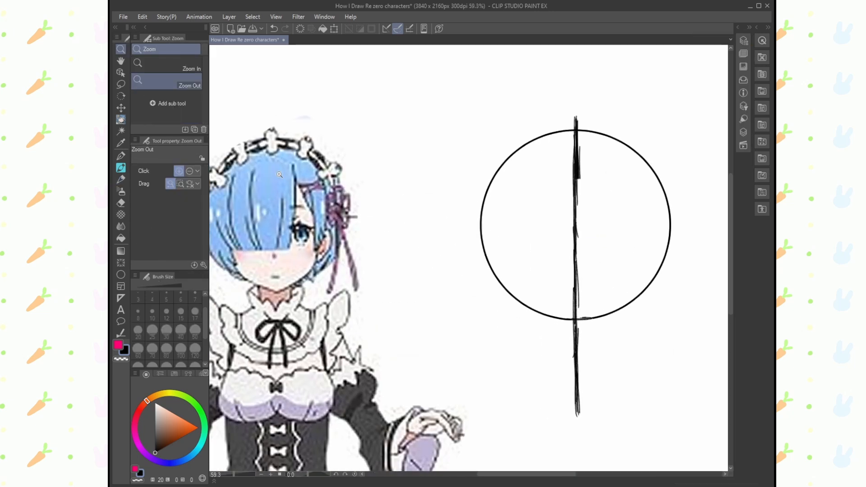
pyautogui.click(379, 179)
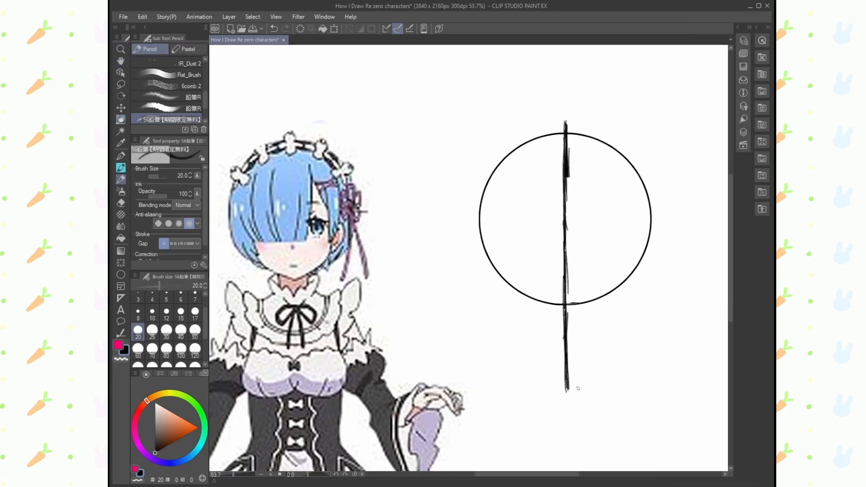
pyautogui.click(181, 312)
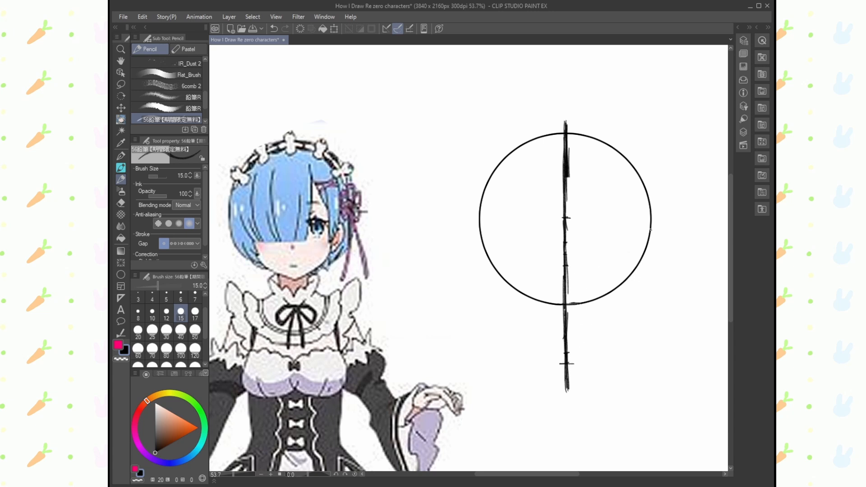
# - Draw the jaw curves from both sides of the circle down to the chin tick on the centre line
pyautogui.moveTo(651, 230)
pyautogui.mouseDown()
pyautogui.moveTo(640, 315)
pyautogui.moveTo(663, 302)
pyautogui.moveTo(682, 260)
pyautogui.moveTo(642, 278)
pyautogui.moveTo(615, 337)
pyautogui.moveTo(569, 363)
pyautogui.mouseUp()
pyautogui.click(121, 203)
pyautogui.click(121, 180)
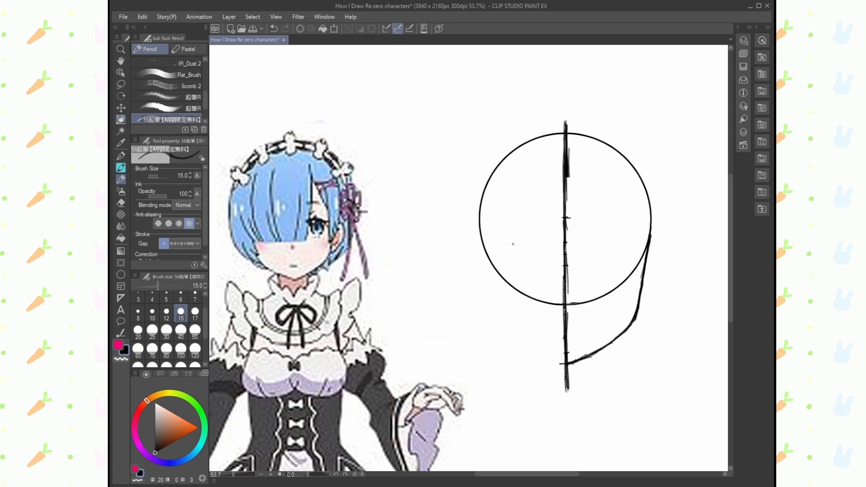
pyautogui.moveTo(485, 250)
pyautogui.mouseDown()
pyautogui.moveTo(508, 332)
pyautogui.moveTo(566, 363)
pyautogui.mouseUp()
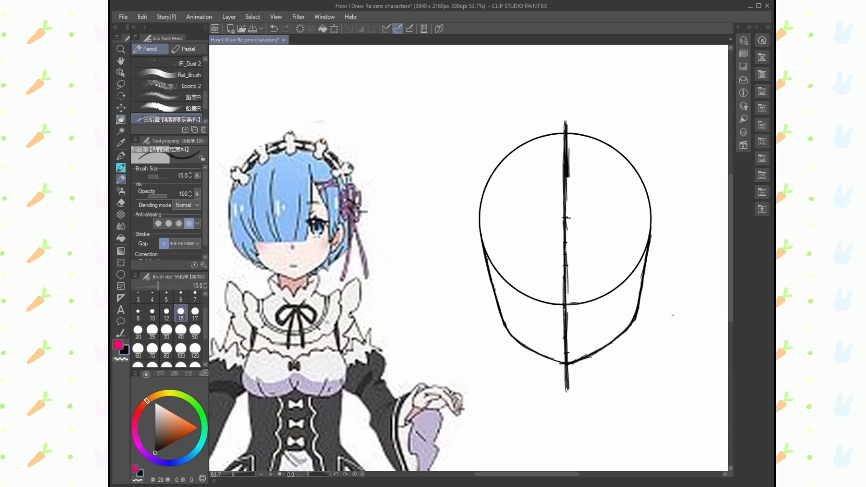
# - Trim the outer edge of the right jaw curve and redraw it slightly narrower
pyautogui.click(121, 203)
pyautogui.moveTo(677, 293); pyautogui.dragTo(672, 331)
pyautogui.click(120, 180)
pyautogui.moveTo(647, 255); pyautogui.dragTo(636, 301)
pyautogui.press('e')
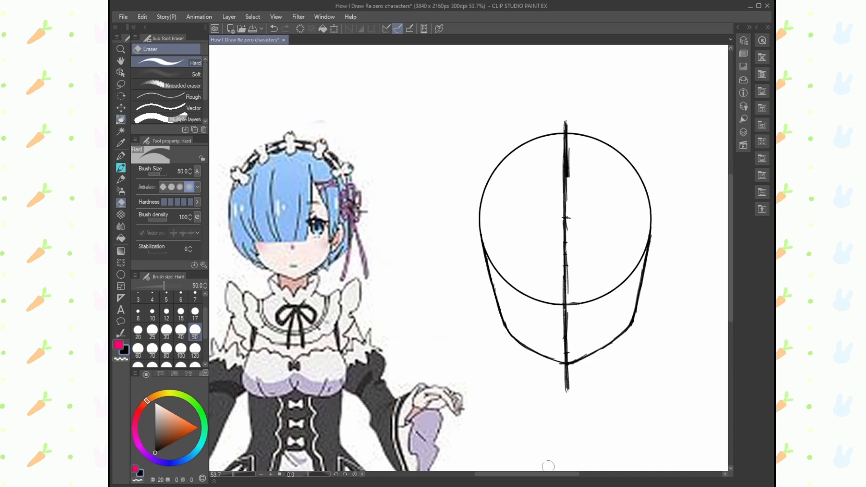
pyautogui.press('p')
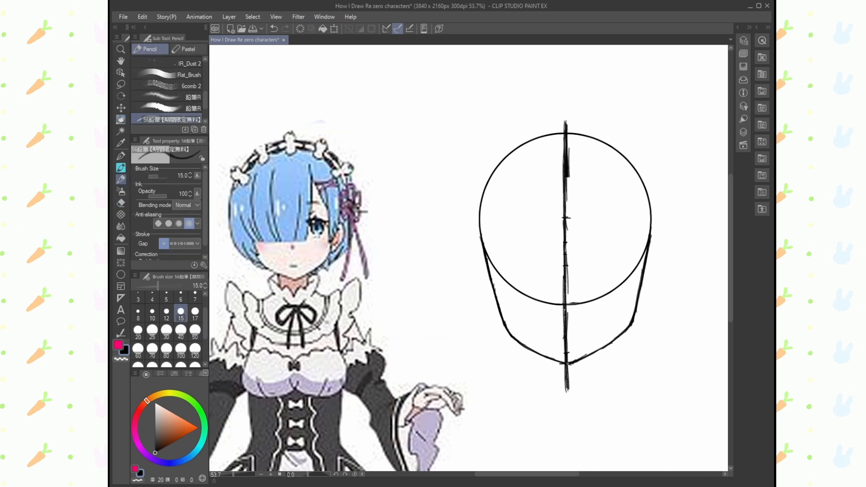
# - Draw two short neck lines below the jaw and retrace the centre line from the head's top to the neck
pyautogui.moveTo(536, 354); pyautogui.dragTo(540, 399)
pyautogui.moveTo(604, 349); pyautogui.dragTo(603, 397)
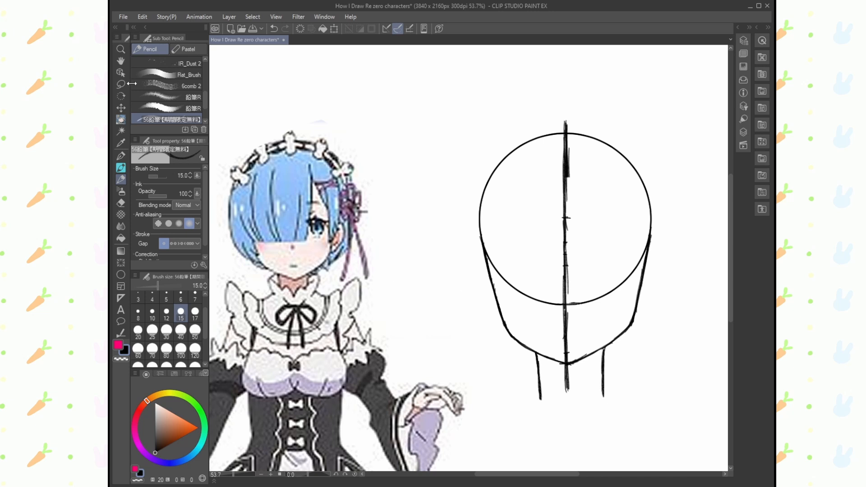
pyautogui.press('m')
pyautogui.moveTo(639, 355); pyautogui.dragTo(635, 347)
pyautogui.click(551, 372)
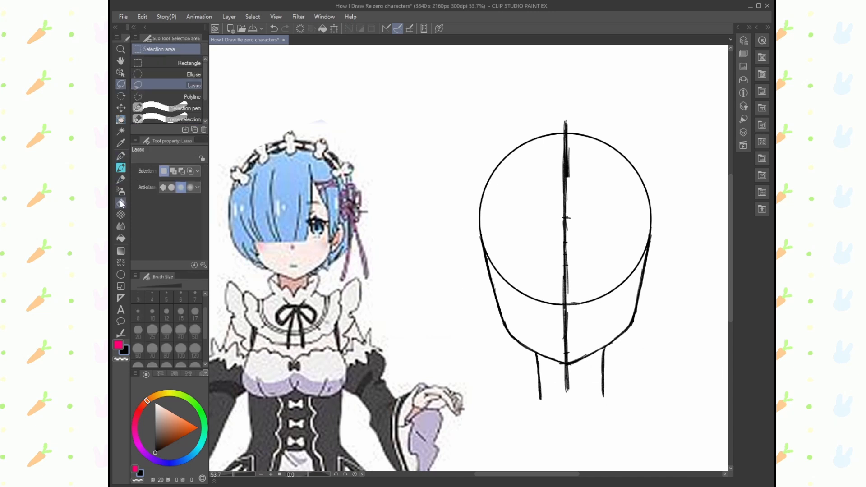
pyautogui.click(121, 180)
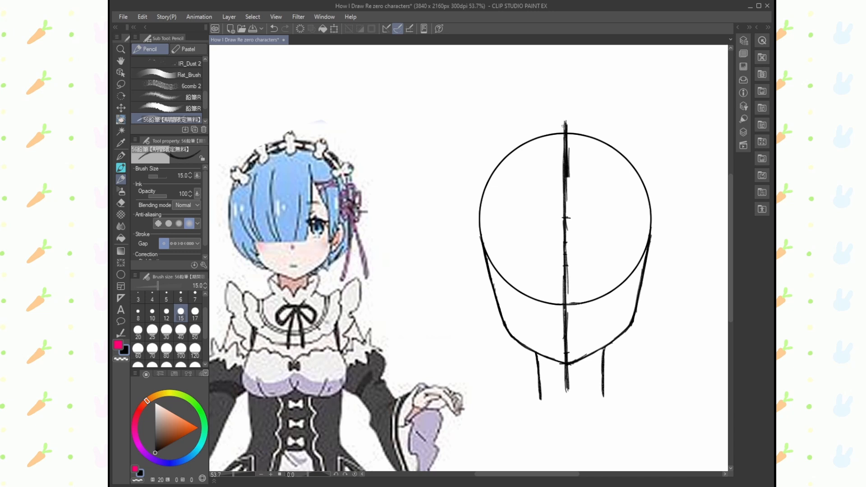
pyautogui.moveTo(565, 122); pyautogui.dragTo(567, 401)
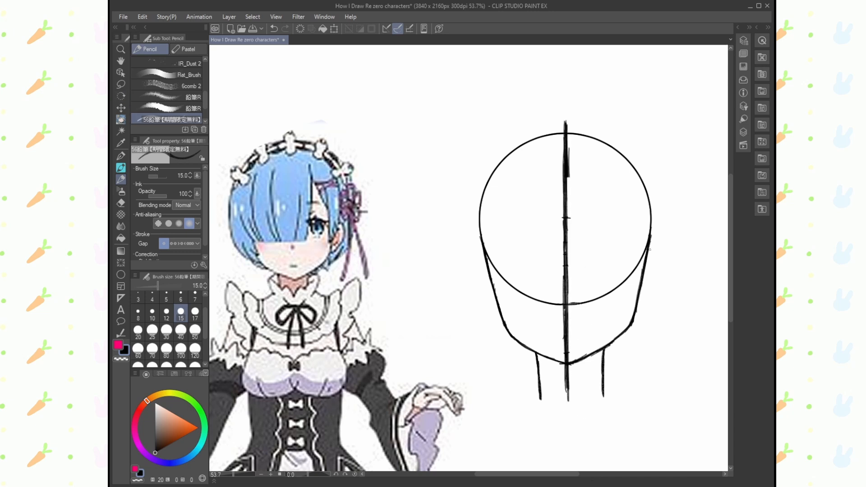
# - Erase the right jaw line from the circle to the jaw corner and redraw it to match the left side
pyautogui.press('e')
pyautogui.moveTo(650, 247); pyautogui.dragTo(624, 333)
pyautogui.press('p')
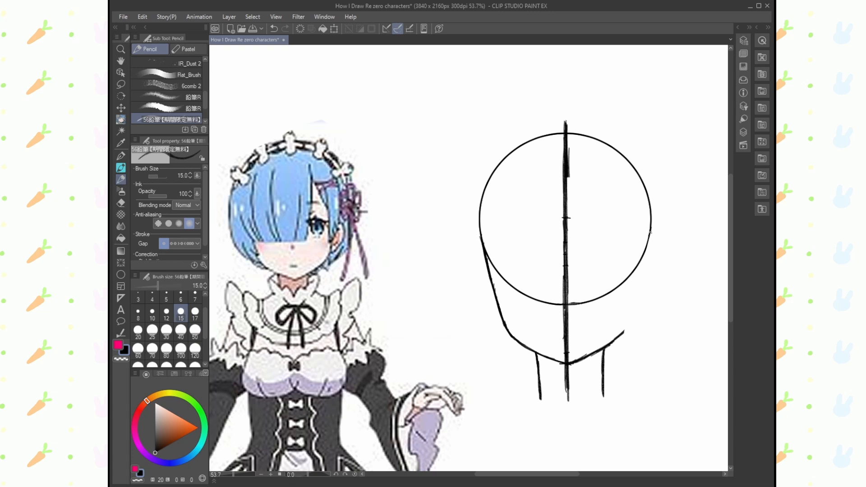
pyautogui.moveTo(650, 232); pyautogui.dragTo(625, 333)
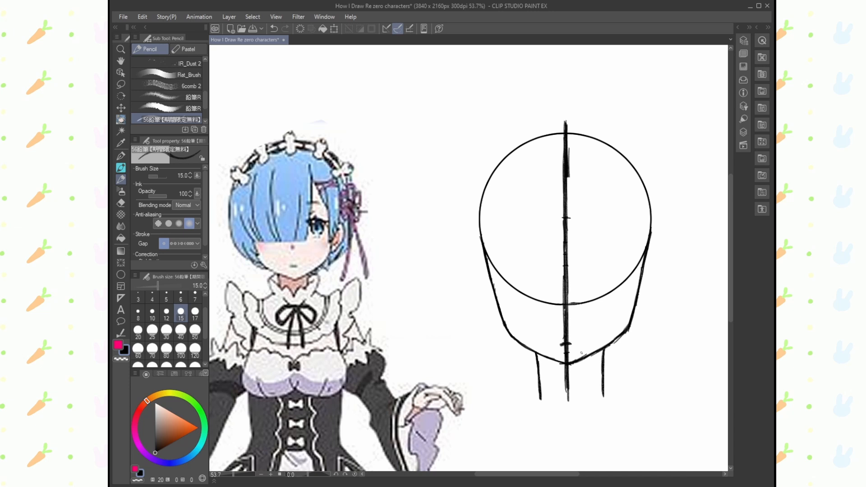
pyautogui.hotkey('ctrl', 'z')
pyautogui.click(493, 283)
pyautogui.moveTo(644, 283); pyautogui.dragTo(643, 283)
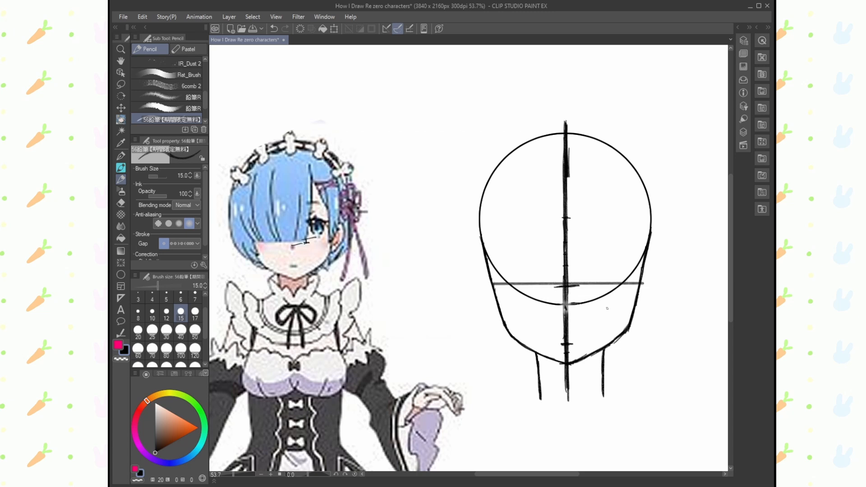
pyautogui.hotkey('ctrl', 'z')
# - Draw a straight horizontal lower eye line between the jaw sides and erase the stray marks over Rem's reference face
pyautogui.click(493, 286)
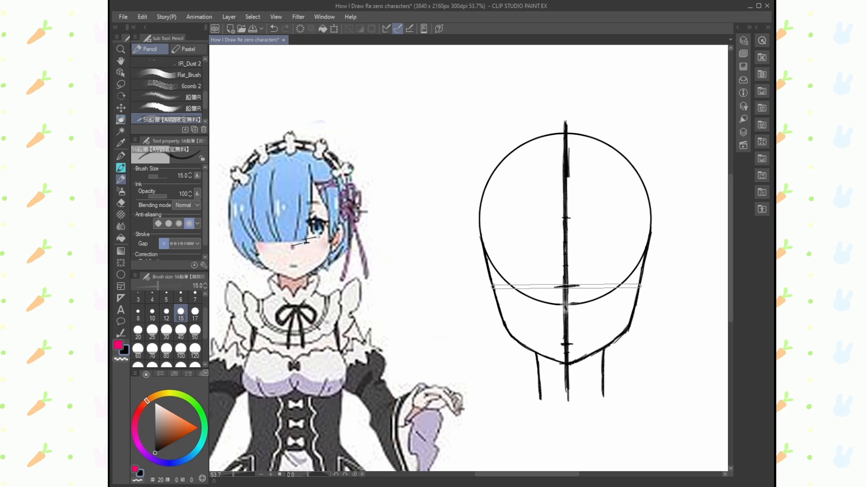
pyautogui.keyDown('shift'); pyautogui.click(638, 287); pyautogui.keyUp('shift')
pyautogui.click(121, 203)
pyautogui.moveTo(316, 238)
pyautogui.mouseDown()
pyautogui.moveTo(294, 245)
pyautogui.moveTo(310, 239)
pyautogui.mouseUp()
pyautogui.click(167, 63)
pyautogui.click(121, 179)
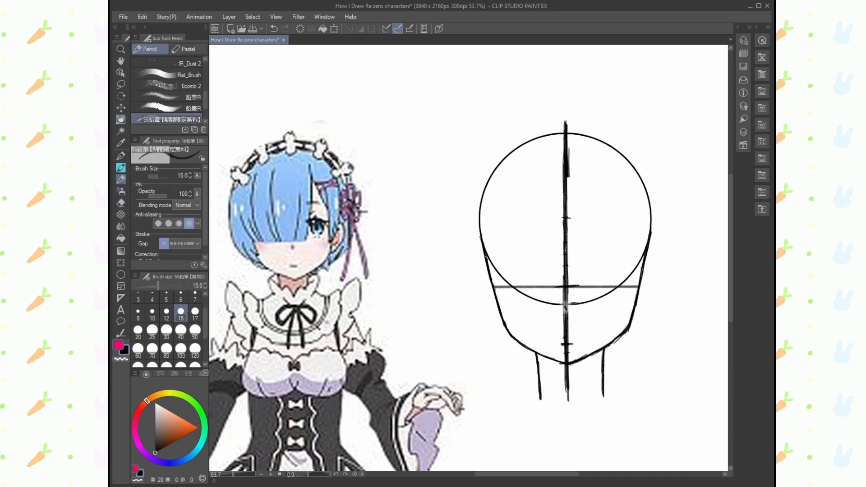
pyautogui.click(485, 256)
pyautogui.keyDown('shift'); pyautogui.click(644, 256); pyautogui.keyUp('shift')
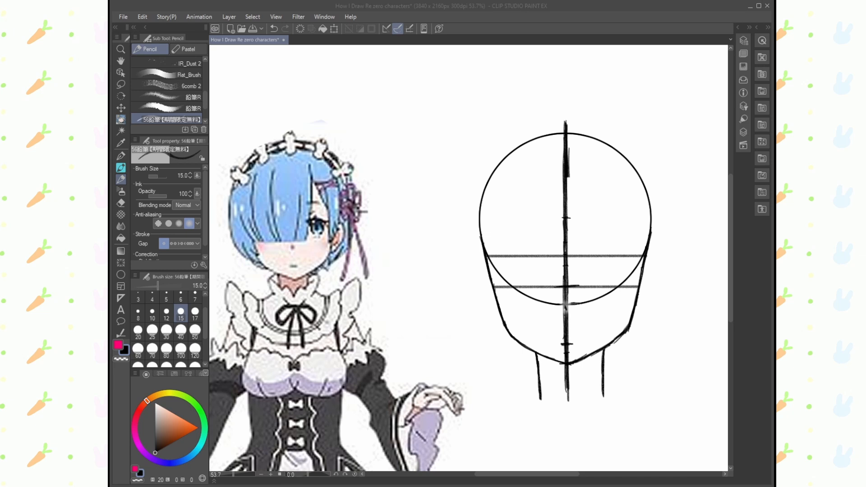
pyautogui.hotkey('ctrl', 'z')
# - Draw a straight upper eye line across the head and add four vertical lines marking the widths of both eyes
pyautogui.click(483, 249)
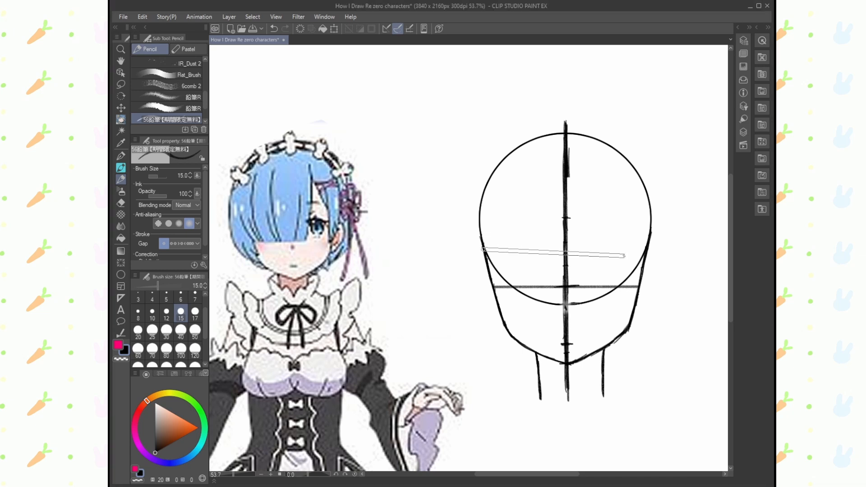
pyautogui.keyDown('shift'); pyautogui.click(648, 249); pyautogui.keyUp('shift')
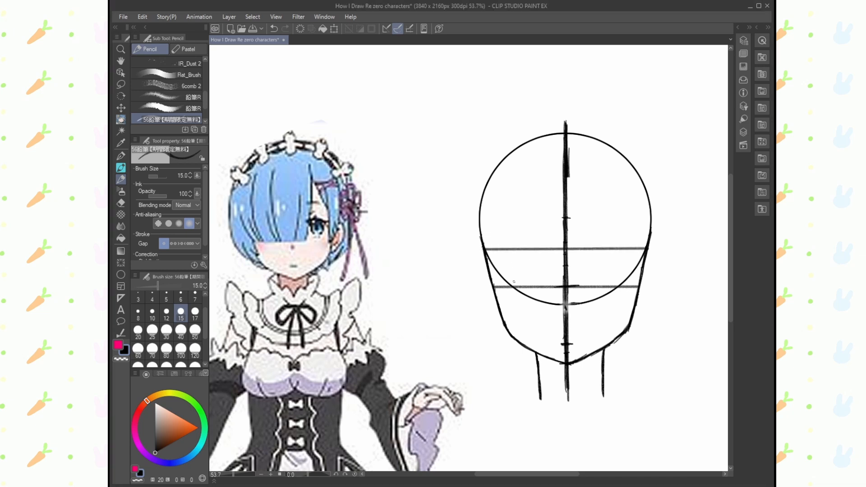
pyautogui.moveTo(505, 248); pyautogui.dragTo(505, 280)
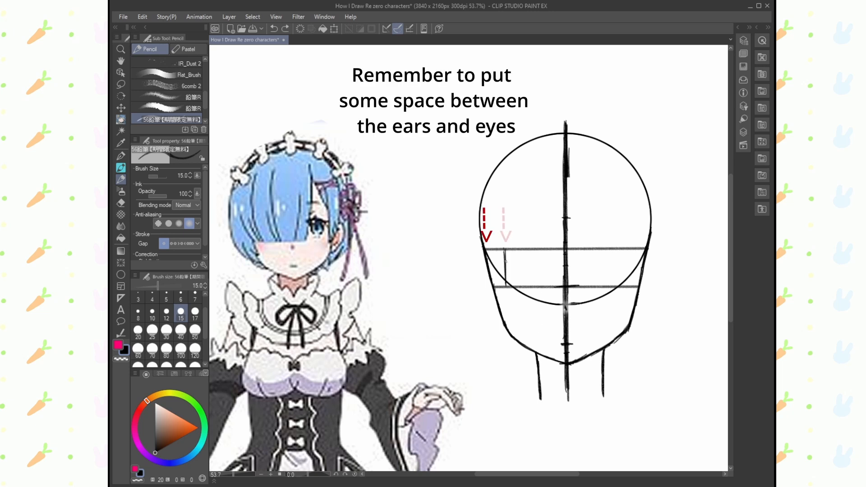
pyautogui.moveTo(543, 249); pyautogui.dragTo(545, 289)
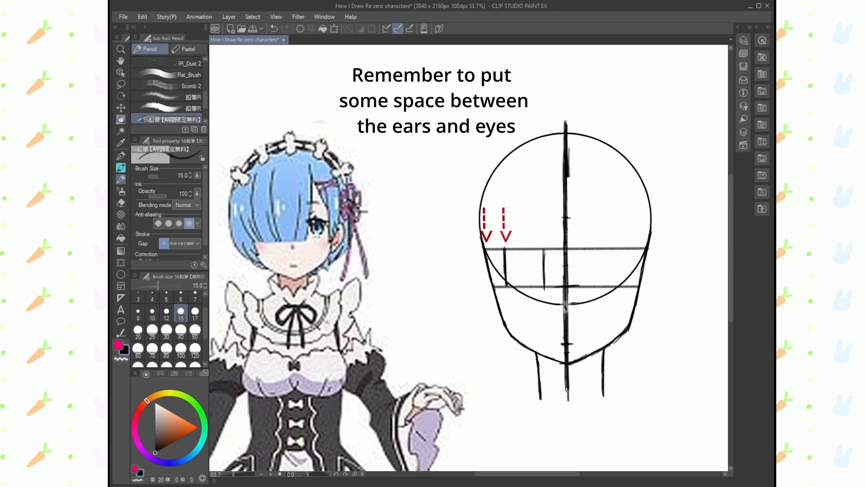
pyautogui.moveTo(627, 248); pyautogui.dragTo(628, 284)
pyautogui.moveTo(589, 248); pyautogui.dragTo(589, 287)
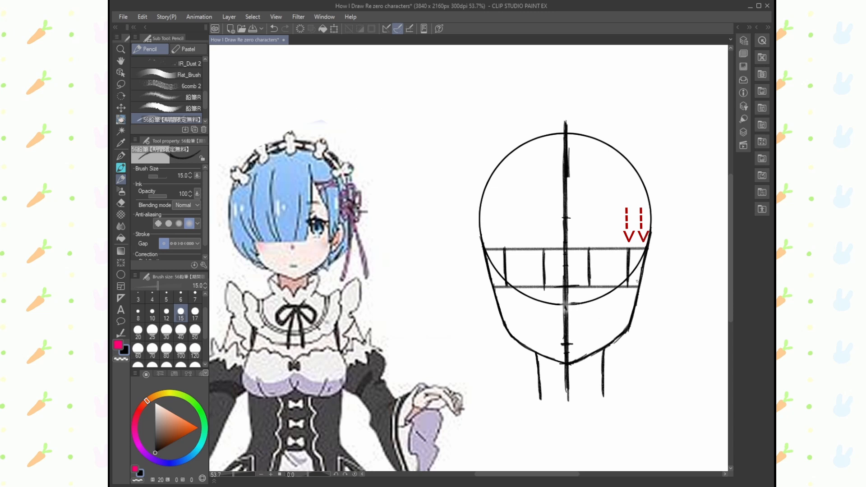
# - Draw the right ear beside the eye lines, with its outer contour and inner fold
pyautogui.moveTo(646, 257)
pyautogui.mouseDown()
pyautogui.moveTo(654, 253)
pyautogui.moveTo(659, 293)
pyautogui.moveTo(637, 306)
pyautogui.mouseUp()
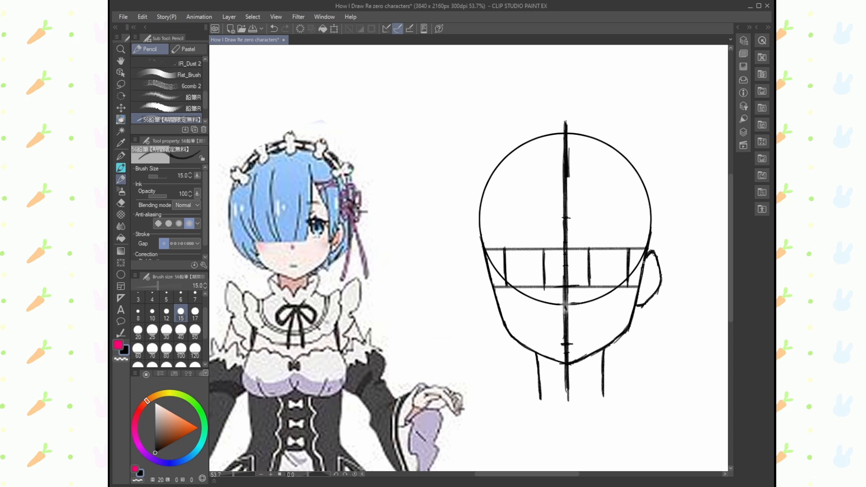
pyautogui.press('e')
pyautogui.press('p')
pyautogui.moveTo(659, 262)
pyautogui.mouseDown()
pyautogui.moveTo(658, 291)
pyautogui.moveTo(660, 267)
pyautogui.moveTo(637, 306)
pyautogui.mouseUp()
pyautogui.moveTo(652, 258); pyautogui.dragTo(644, 299)
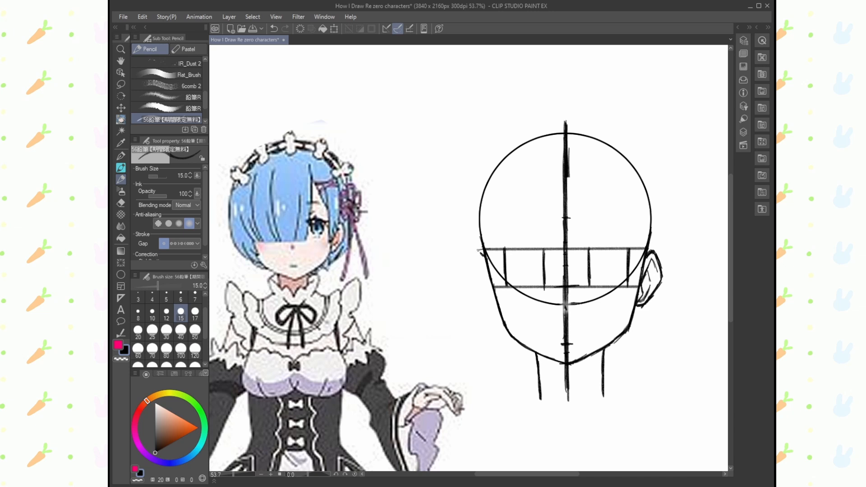
# - Draw the left ear to mirror the right one, correcting its outer edge and adding the inner fold
pyautogui.moveTo(480, 254)
pyautogui.mouseDown()
pyautogui.moveTo(471, 282)
pyautogui.moveTo(493, 311)
pyautogui.mouseUp()
pyautogui.click(121, 203)
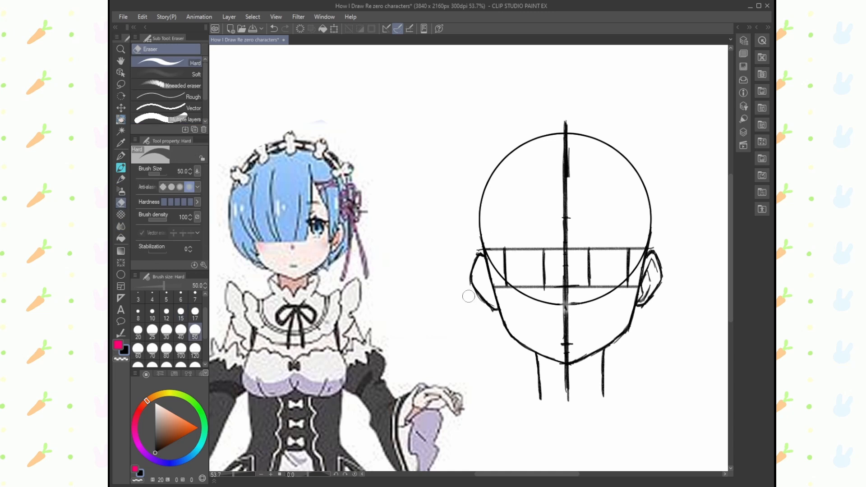
pyautogui.moveTo(469, 296)
pyautogui.mouseDown()
pyautogui.moveTo(470, 274)
pyautogui.moveTo(480, 297)
pyautogui.mouseUp()
pyautogui.click(121, 180)
pyautogui.moveTo(478, 260)
pyautogui.mouseDown()
pyautogui.moveTo(471, 290)
pyautogui.moveTo(490, 308)
pyautogui.moveTo(488, 275)
pyautogui.moveTo(491, 296)
pyautogui.mouseUp()
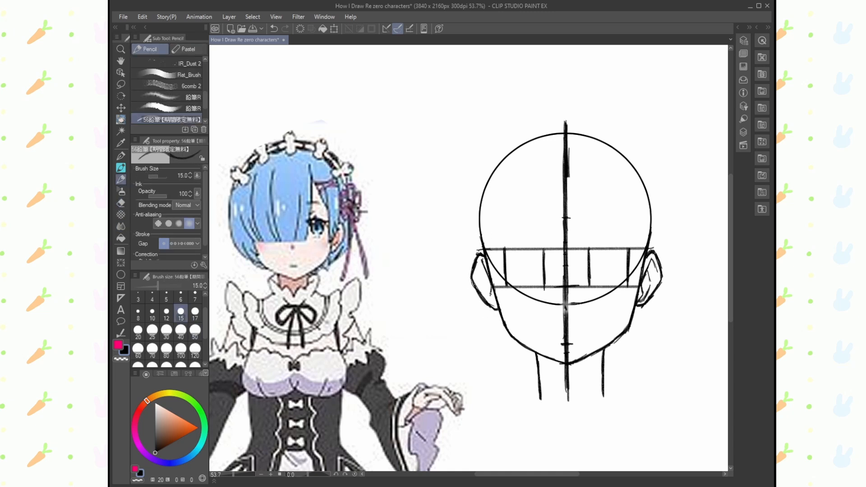
pyautogui.moveTo(482, 261)
pyautogui.mouseDown()
pyautogui.moveTo(475, 278)
pyautogui.moveTo(497, 307)
pyautogui.mouseUp()
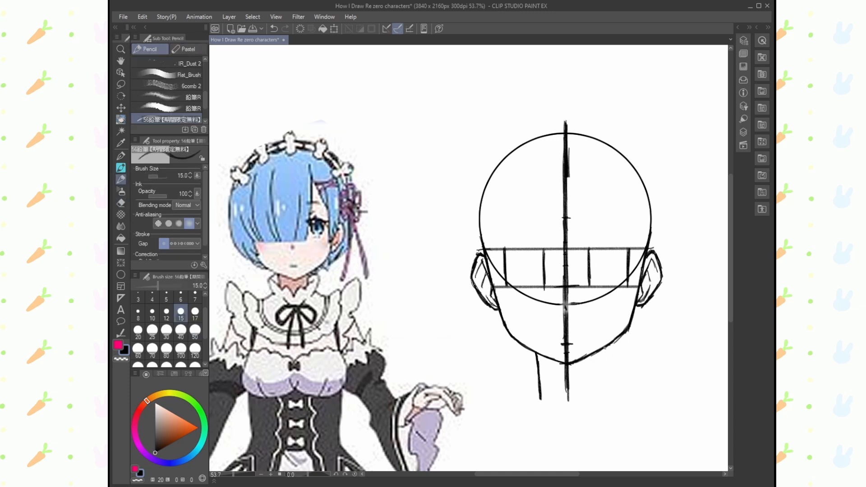
# - Redraw both neck lines under the jaw and add short inner marks above the upper eye line
pyautogui.moveTo(604, 347); pyautogui.dragTo(600, 397)
pyautogui.moveTo(536, 362)
pyautogui.mouseDown()
pyautogui.moveTo(538, 386)
pyautogui.moveTo(564, 398)
pyautogui.moveTo(533, 375)
pyautogui.moveTo(537, 369)
pyautogui.moveTo(540, 399)
pyautogui.mouseUp()
pyautogui.press('e')
pyautogui.press('p')
pyautogui.moveTo(602, 383); pyautogui.dragTo(600, 396)
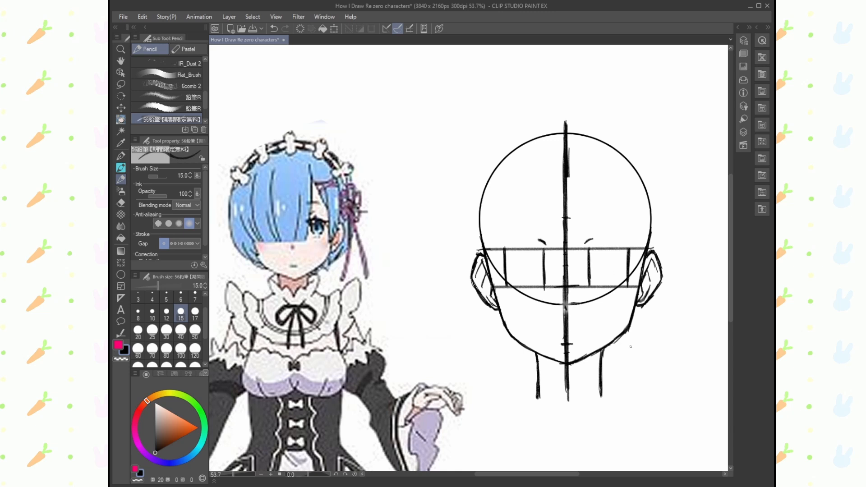
# - Draw the right eye's thick upper lid arc and outer side in pink at brush size 15
pyautogui.click(121, 48)
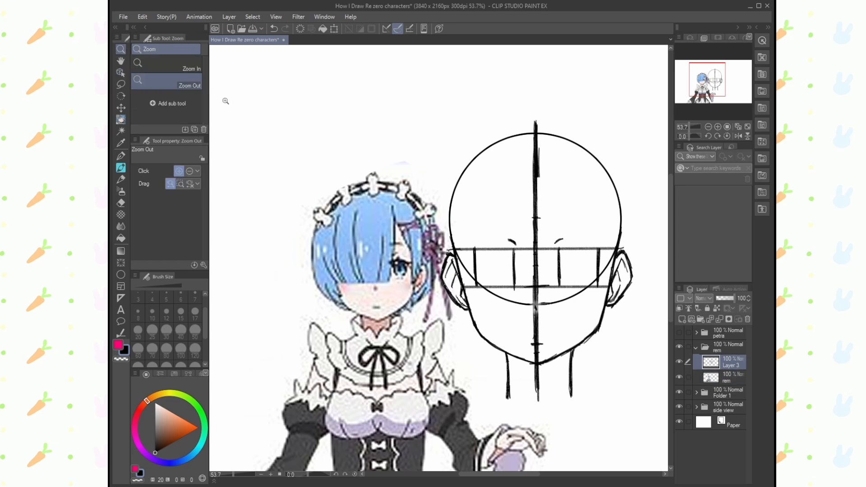
pyautogui.click(503, 238)
pyautogui.click(503, 238)
pyautogui.click(503, 237)
pyautogui.click(749, 27)
pyautogui.click(649, 255)
pyautogui.click(650, 255)
pyautogui.click(121, 179)
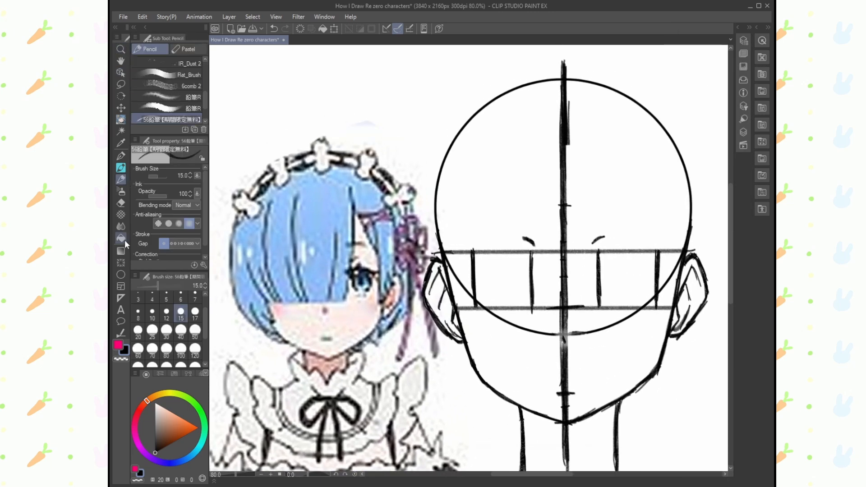
pyautogui.press('x')
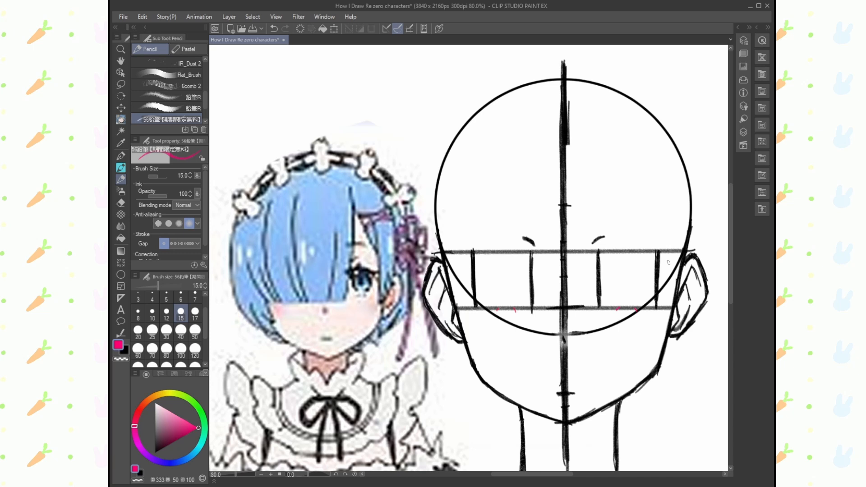
pyautogui.moveTo(656, 280)
pyautogui.mouseDown()
pyautogui.moveTo(649, 302)
pyautogui.moveTo(657, 295)
pyautogui.mouseUp()
pyautogui.moveTo(597, 268)
pyautogui.mouseDown()
pyautogui.moveTo(635, 255)
pyautogui.moveTo(654, 273)
pyautogui.moveTo(601, 264)
pyautogui.moveTo(612, 253)
pyautogui.moveTo(643, 255)
pyautogui.moveTo(657, 288)
pyautogui.moveTo(648, 303)
pyautogui.mouseUp()
pyautogui.click(121, 203)
pyautogui.click(125, 350)
pyautogui.click(121, 180)
pyautogui.click(119, 345)
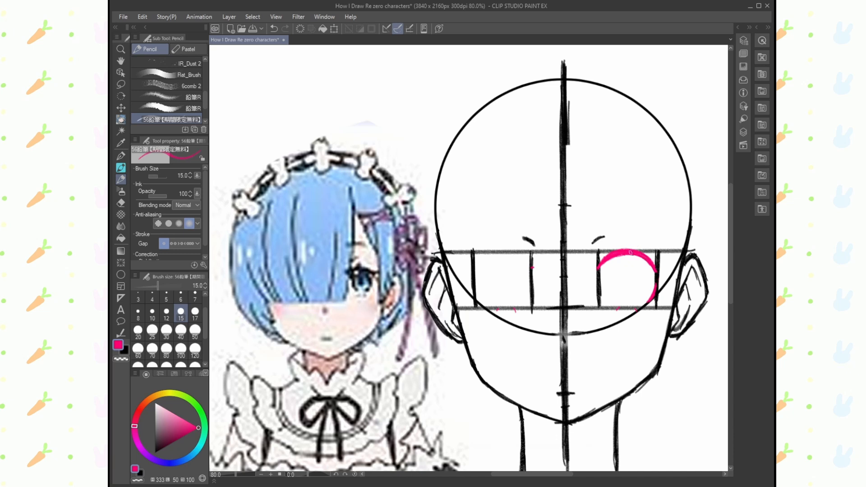
# - Add pointed pink lashes at the inner corner, outer corner and top of the right eye's upper lid
pyautogui.moveTo(601, 261); pyautogui.dragTo(598, 268)
pyautogui.moveTo(650, 259); pyautogui.dragTo(662, 260)
pyautogui.hotkey('ctrl', 'z')
pyautogui.hotkey('ctrl', 'z')
pyautogui.moveTo(613, 244); pyautogui.dragTo(620, 249)
pyautogui.moveTo(614, 244); pyautogui.dragTo(631, 250)
pyautogui.hotkey('ctrl', 'z')
pyautogui.hotkey('ctrl', 'z')
# - Clean up the inside of the right eye's lid and draw the oval iris outline beneath it
pyautogui.click(120, 203)
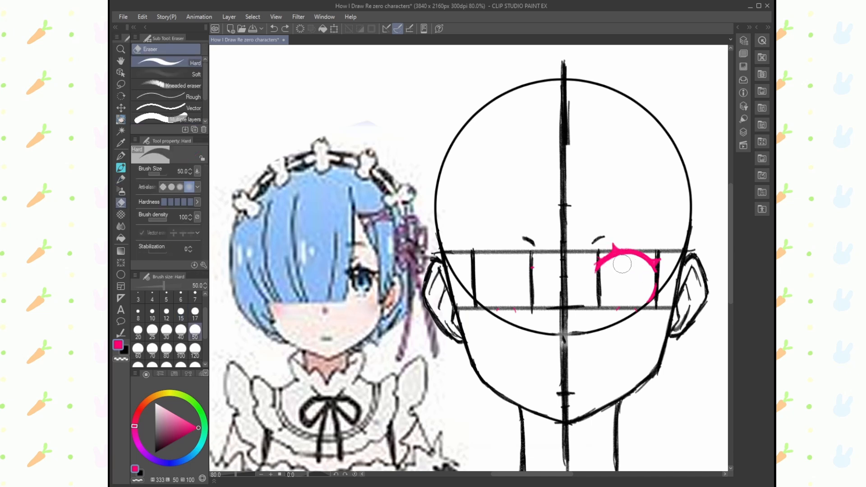
pyautogui.moveTo(628, 263); pyautogui.dragTo(607, 272)
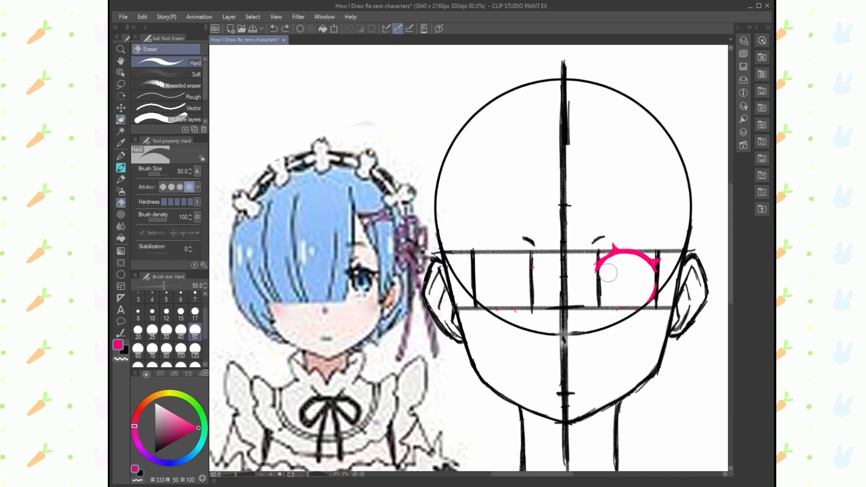
pyautogui.click(120, 179)
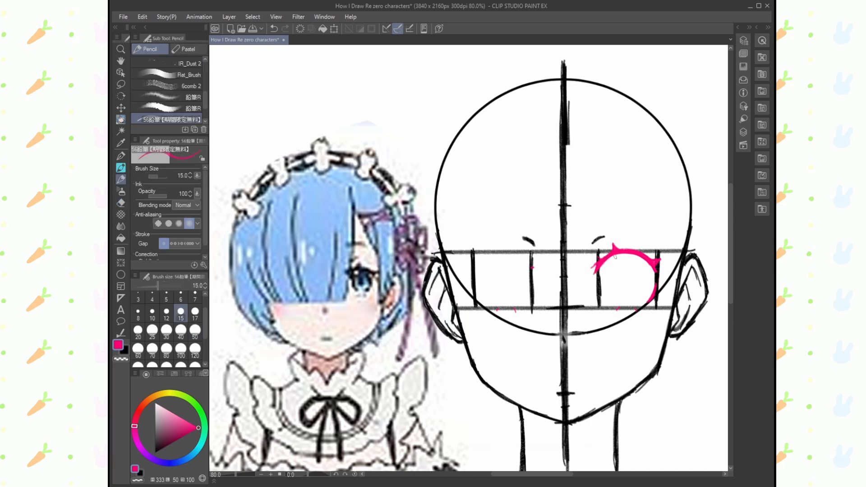
pyautogui.moveTo(615, 255)
pyautogui.mouseDown()
pyautogui.moveTo(604, 278)
pyautogui.moveTo(615, 299)
pyautogui.mouseUp()
pyautogui.moveTo(623, 255)
pyautogui.mouseDown()
pyautogui.moveTo(644, 270)
pyautogui.moveTo(631, 255)
pyautogui.mouseUp()
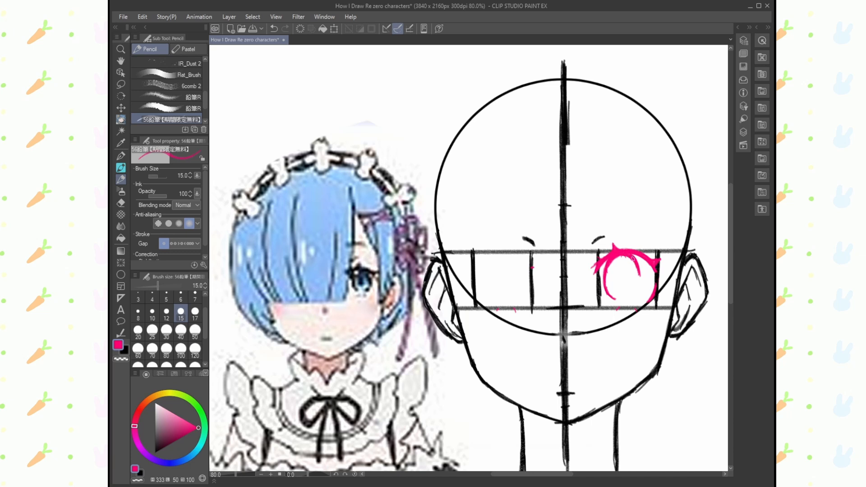
pyautogui.moveTo(639, 284); pyautogui.dragTo(627, 300)
pyautogui.hotkey('ctrl', 'z')
# - Lasso and copy the pink right eye, flip it horizontally and place the copy in the left eye box
pyautogui.press('m')
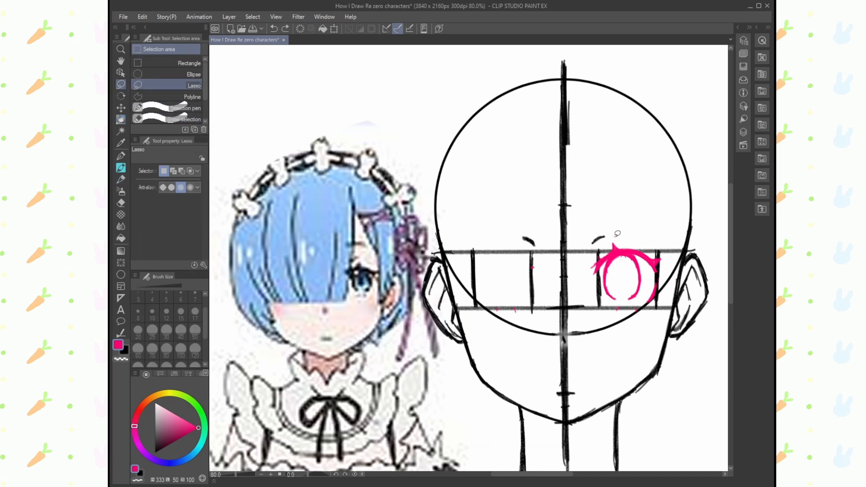
pyautogui.moveTo(622, 234)
pyautogui.mouseDown()
pyautogui.moveTo(615, 311)
pyautogui.moveTo(657, 309)
pyautogui.moveTo(662, 244)
pyautogui.mouseUp()
pyautogui.click(648, 330)
pyautogui.click(660, 330)
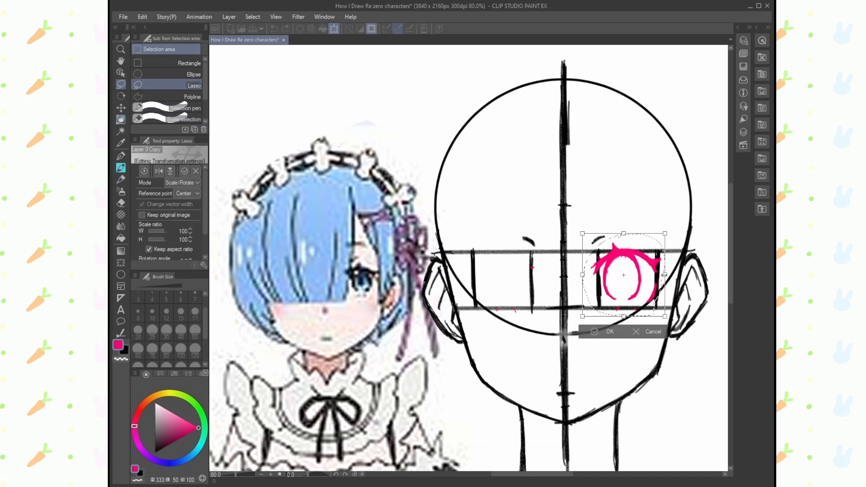
pyautogui.moveTo(665, 275); pyautogui.dragTo(503, 276)
pyautogui.moveTo(578, 293)
pyautogui.mouseDown()
pyautogui.moveTo(542, 295)
pyautogui.moveTo(509, 276)
pyautogui.moveTo(506, 283)
pyautogui.mouseUp()
pyautogui.click(496, 333)
pyautogui.click(425, 332)
pyautogui.press('p')
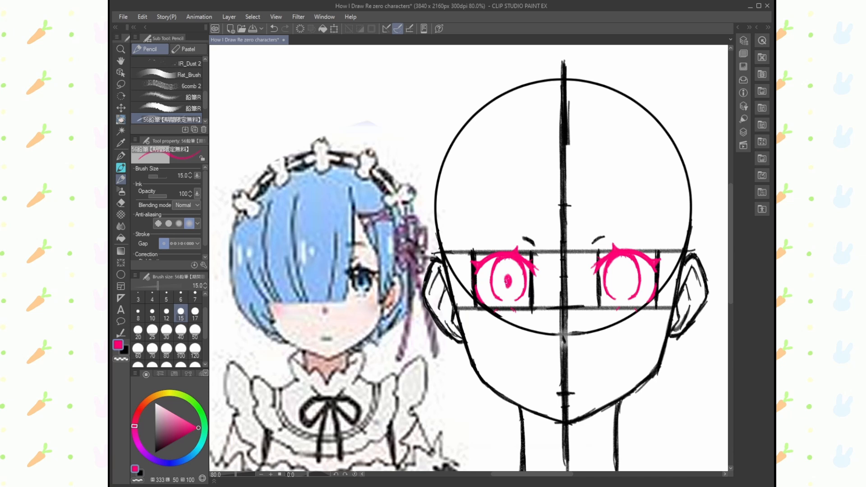
# - Draw the pink oval pupil in the remaining empty iris
pyautogui.moveTo(622, 276); pyautogui.dragTo(623, 280)
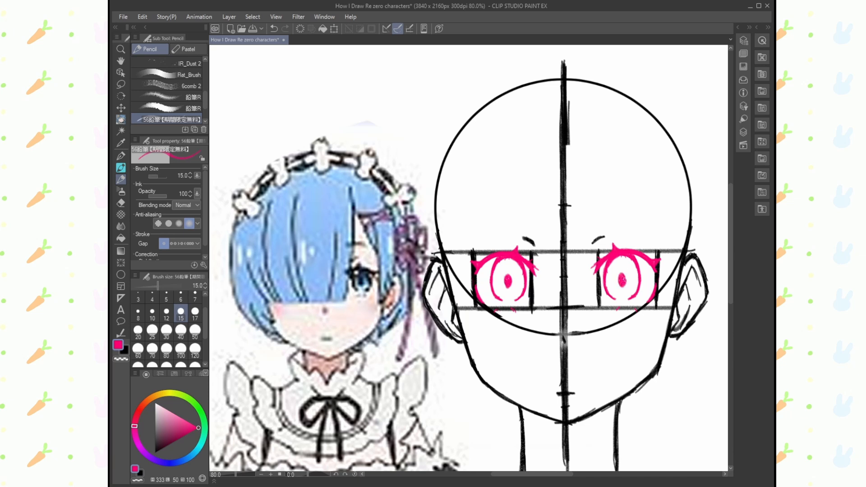
pyautogui.click(738, 28)
pyautogui.click(738, 27)
# - Switch the drawing colour to black and draw two thick, slightly curved eyebrows above the eyes
pyautogui.press('x')
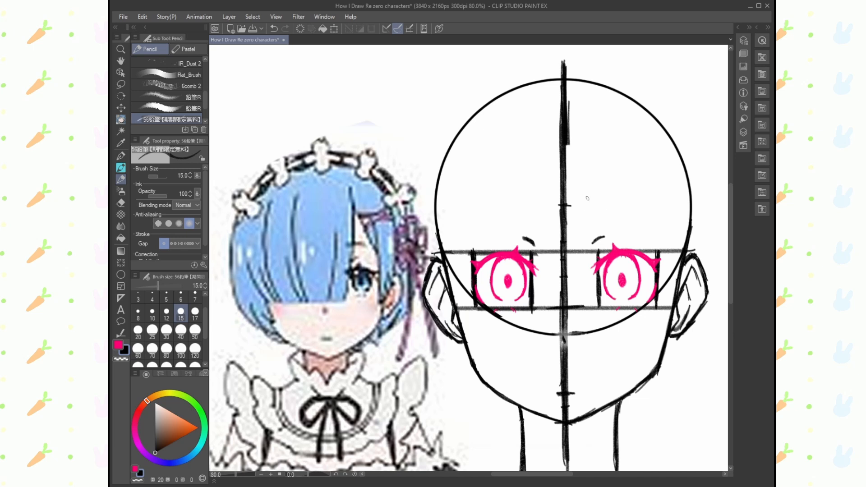
pyautogui.moveTo(584, 202)
pyautogui.mouseDown()
pyautogui.moveTo(622, 213)
pyautogui.moveTo(590, 206)
pyautogui.moveTo(626, 212)
pyautogui.mouseUp()
pyautogui.moveTo(530, 207); pyautogui.dragTo(494, 214)
pyautogui.moveTo(496, 212); pyautogui.dragTo(534, 208)
pyautogui.moveTo(534, 207)
pyautogui.mouseDown()
pyautogui.moveTo(504, 209)
pyautogui.moveTo(524, 206)
pyautogui.moveTo(519, 193)
pyautogui.mouseUp()
# - Lasso each eyebrow and rotate and nudge it so both sit level and evenly above the eyes
pyautogui.press('m')
pyautogui.hotkey('ctrl', 't')
pyautogui.moveTo(476, 221); pyautogui.dragTo(476, 217)
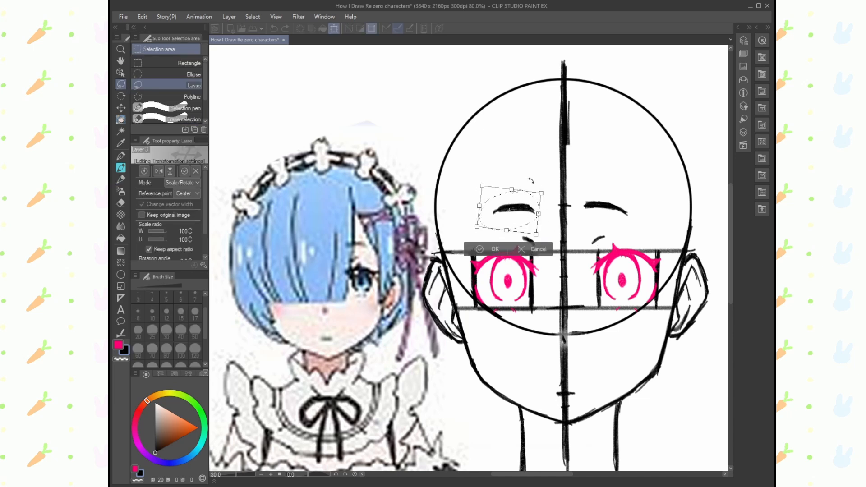
pyautogui.moveTo(525, 226); pyautogui.dragTo(520, 226)
pyautogui.click(489, 250)
pyautogui.moveTo(601, 196); pyautogui.dragTo(591, 186)
pyautogui.click(644, 242)
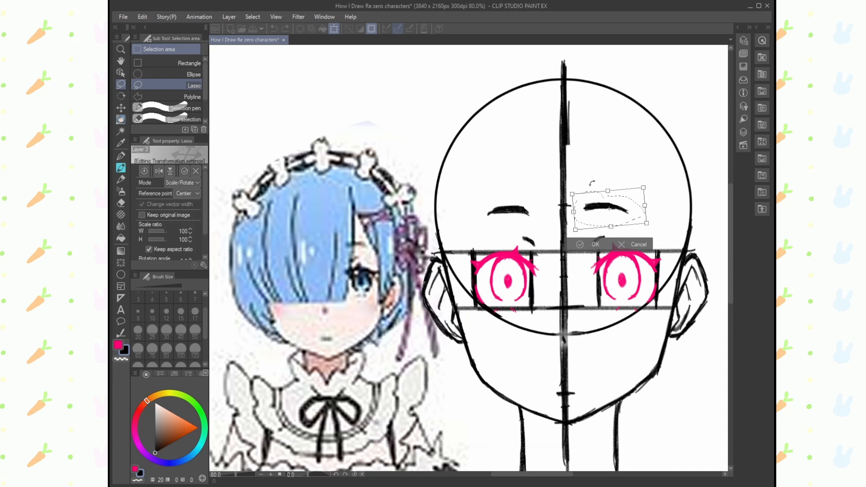
pyautogui.moveTo(630, 214); pyautogui.dragTo(635, 213)
pyautogui.click(599, 245)
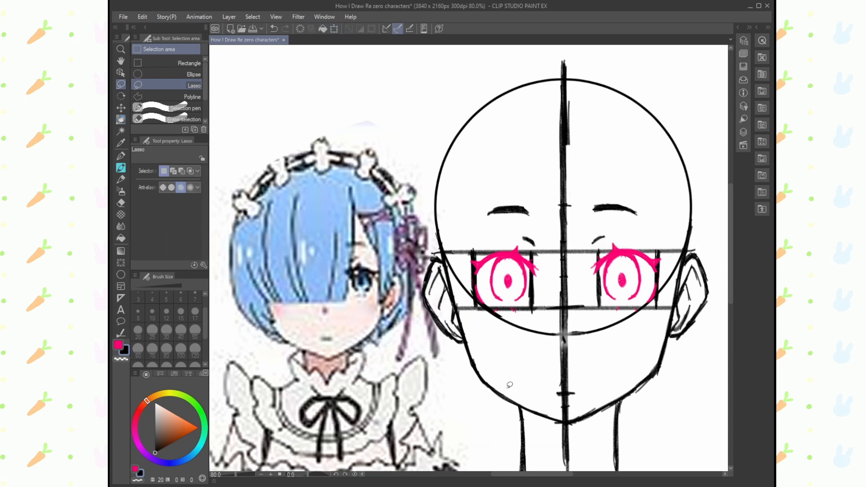
# - Draw the black outer hair arc from above the top of the centre line down the head's left side
pyautogui.press('p')
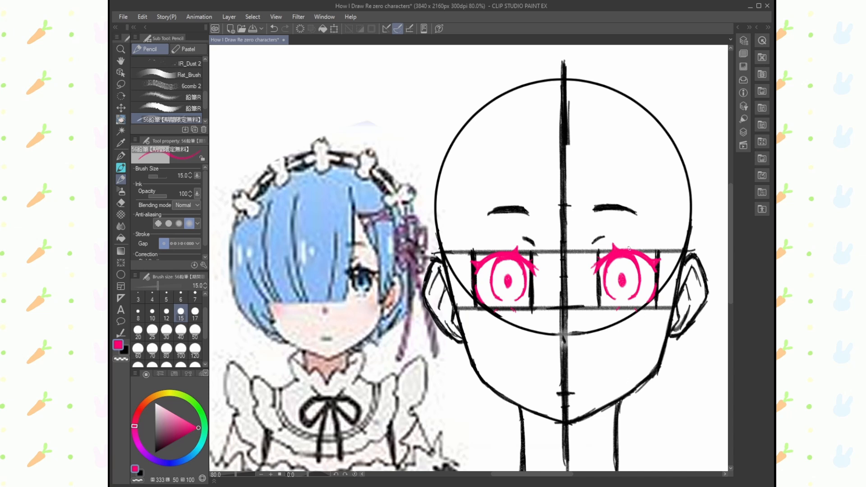
pyautogui.click(120, 49)
pyautogui.click(121, 180)
pyautogui.click(125, 350)
pyautogui.click(121, 61)
pyautogui.moveTo(223, 130); pyautogui.dragTo(213, 153)
pyautogui.click(121, 179)
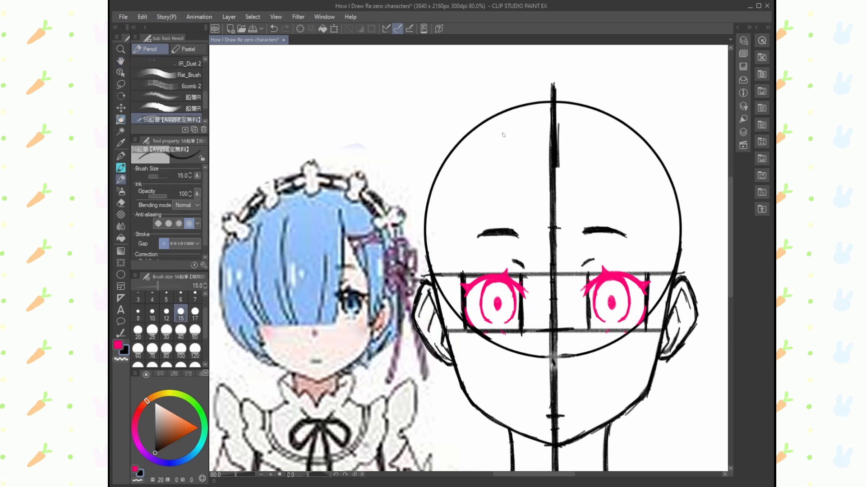
pyautogui.moveTo(550, 109)
pyautogui.mouseDown()
pyautogui.moveTo(551, 63)
pyautogui.moveTo(500, 75)
pyautogui.mouseUp()
pyautogui.click(121, 49)
pyautogui.moveTo(545, 154); pyautogui.dragTo(500, 151)
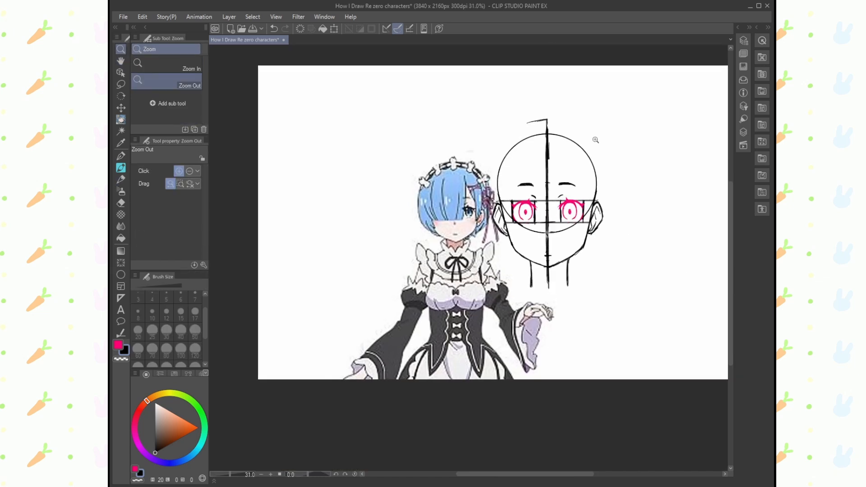
pyautogui.moveTo(580, 128); pyautogui.dragTo(597, 131)
pyautogui.click(122, 179)
pyautogui.moveTo(539, 116)
pyautogui.mouseDown()
pyautogui.moveTo(497, 127)
pyautogui.moveTo(469, 158)
pyautogui.moveTo(479, 137)
pyautogui.moveTo(464, 164)
pyautogui.moveTo(455, 224)
pyautogui.mouseUp()
# - Move the Rem reference image up and to the left, clear of the head drawing
pyautogui.click(121, 73)
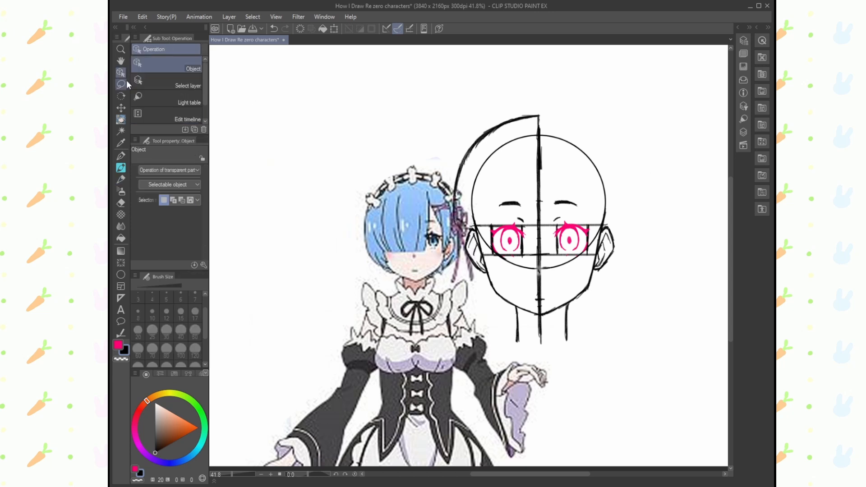
pyautogui.moveTo(406, 257); pyautogui.dragTo(336, 203)
pyautogui.click(738, 28)
pyautogui.click(738, 28)
# - Clean up the left hair arc with the eraser and redraw its side slightly wider down to ear level
pyautogui.click(121, 203)
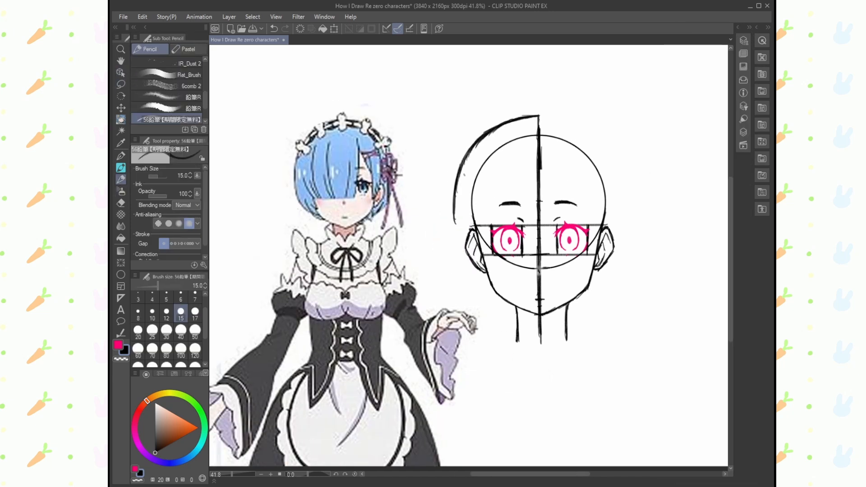
pyautogui.moveTo(455, 223); pyautogui.dragTo(453, 182)
pyautogui.moveTo(473, 149)
pyautogui.mouseDown()
pyautogui.moveTo(478, 138)
pyautogui.moveTo(470, 146)
pyautogui.mouseUp()
pyautogui.click(120, 180)
pyautogui.moveTo(485, 135)
pyautogui.mouseDown()
pyautogui.moveTo(466, 157)
pyautogui.moveTo(454, 180)
pyautogui.moveTo(472, 146)
pyautogui.moveTo(453, 198)
pyautogui.mouseUp()
pyautogui.moveTo(460, 166); pyautogui.dragTo(450, 246)
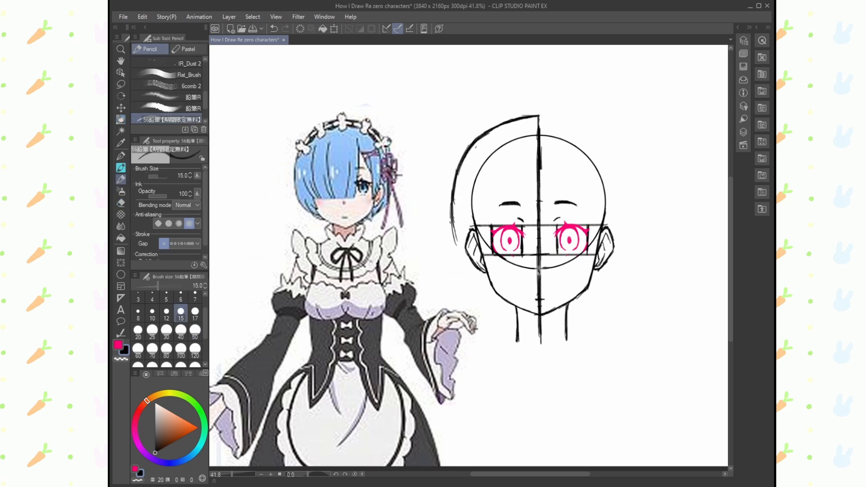
# - Extend the left hair outline in a curve around the ear to the jaw and tidy its edges
pyautogui.moveTo(450, 211); pyautogui.dragTo(455, 261)
pyautogui.moveTo(452, 226); pyautogui.dragTo(465, 275)
pyautogui.moveTo(453, 241)
pyautogui.mouseDown()
pyautogui.moveTo(467, 281)
pyautogui.moveTo(496, 307)
pyautogui.mouseUp()
pyautogui.press('e')
pyautogui.moveTo(456, 195)
pyautogui.mouseDown()
pyautogui.moveTo(464, 275)
pyautogui.moveTo(496, 310)
pyautogui.mouseUp()
pyautogui.press('p')
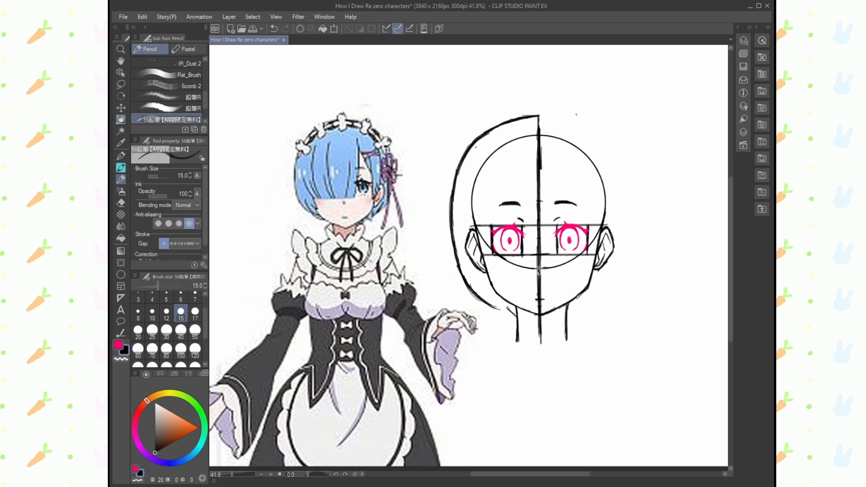
pyautogui.click(121, 203)
pyautogui.moveTo(485, 134); pyautogui.dragTo(454, 189)
pyautogui.click(121, 179)
pyautogui.moveTo(555, 146); pyautogui.dragTo(556, 203)
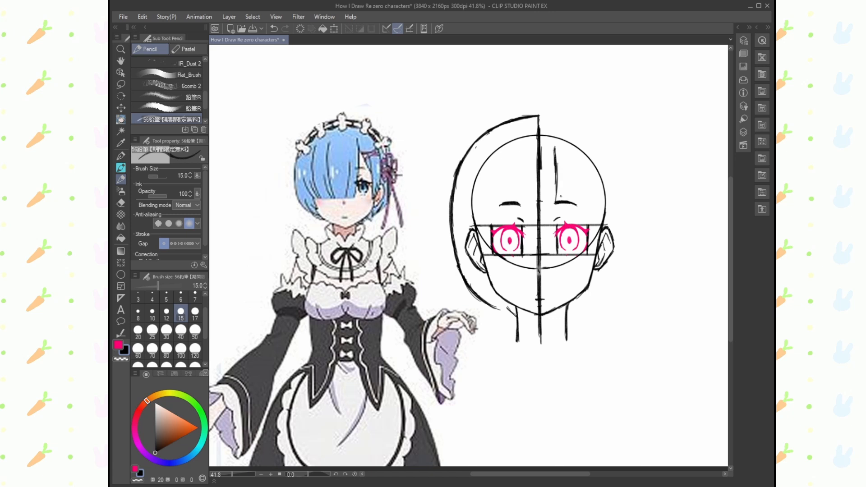
pyautogui.hotkey('ctrl', 'z')
pyautogui.hotkey('ctrl', 'z')
pyautogui.moveTo(564, 142); pyautogui.dragTo(570, 185)
pyautogui.hotkey('ctrl', 'z')
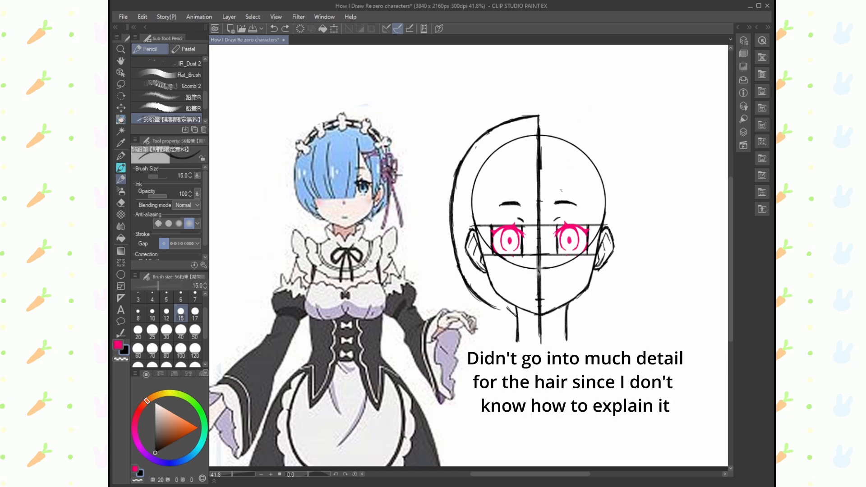
pyautogui.moveTo(559, 146)
pyautogui.mouseDown()
pyautogui.moveTo(563, 194)
pyautogui.moveTo(564, 180)
pyautogui.mouseUp()
pyautogui.moveTo(563, 188); pyautogui.dragTo(546, 254)
pyautogui.hotkey('ctrl', 'z')
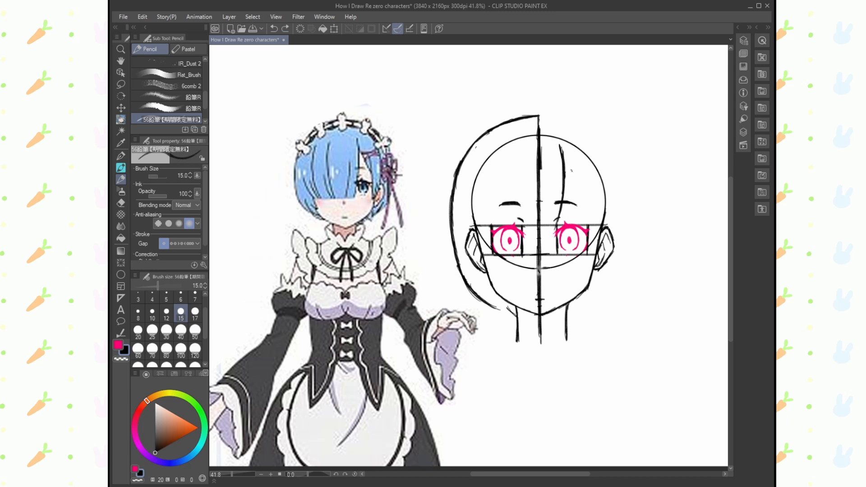
pyautogui.hotkey('ctrl', 'z')
pyautogui.hotkey('ctrl', 'z')
pyautogui.hotkey('ctrl', 'z')
pyautogui.hotkey('ctrl', 'z')
pyautogui.moveTo(558, 145)
pyautogui.mouseDown()
pyautogui.moveTo(563, 195)
pyautogui.moveTo(553, 243)
pyautogui.mouseUp()
pyautogui.hotkey('ctrl', 'z')
pyautogui.hotkey('ctrl', 'z')
pyautogui.hotkey('ctrl', 'z')
# - Draw the long fringe edge between the eyes and a second strand sweeping from it towards the right ear
pyautogui.moveTo(556, 147)
pyautogui.mouseDown()
pyautogui.moveTo(560, 202)
pyautogui.moveTo(550, 254)
pyautogui.mouseUp()
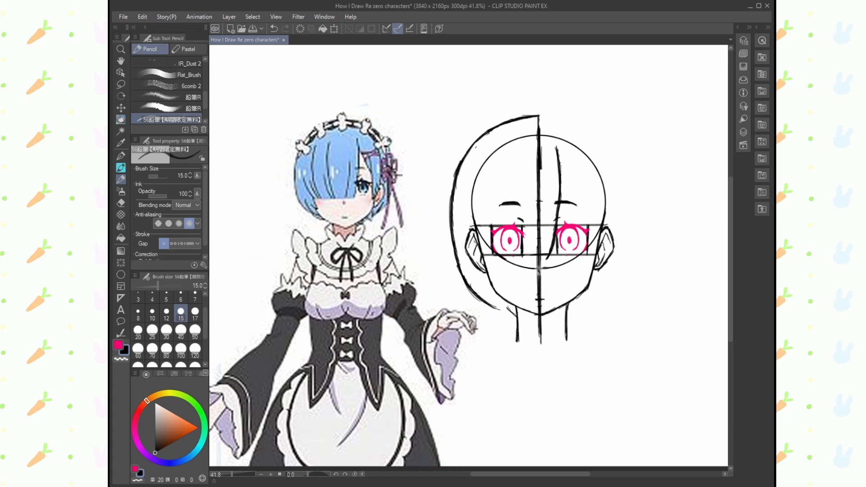
pyautogui.moveTo(467, 226)
pyautogui.mouseDown()
pyautogui.moveTo(473, 254)
pyautogui.moveTo(492, 274)
pyautogui.mouseUp()
pyautogui.hotkey('ctrl', 'z')
pyautogui.moveTo(465, 217); pyautogui.dragTo(470, 231)
pyautogui.moveTo(561, 206); pyautogui.dragTo(557, 227)
pyautogui.moveTo(560, 162); pyautogui.dragTo(590, 223)
pyautogui.hotkey('ctrl', 'z')
pyautogui.hotkey('ctrl', 'z')
pyautogui.moveTo(560, 169)
pyautogui.mouseDown()
pyautogui.moveTo(586, 209)
pyautogui.moveTo(590, 253)
pyautogui.mouseUp()
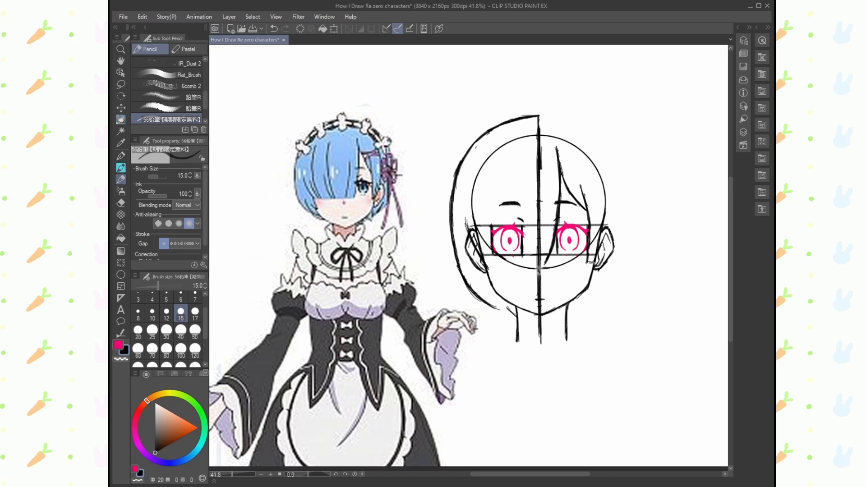
# - Draw the inner lock before the right ear, the mirrored right hair outline and the loose tips by the neck
pyautogui.moveTo(594, 166)
pyautogui.mouseDown()
pyautogui.moveTo(607, 227)
pyautogui.moveTo(605, 258)
pyautogui.moveTo(593, 263)
pyautogui.mouseUp()
pyautogui.moveTo(536, 115)
pyautogui.mouseDown()
pyautogui.moveTo(597, 136)
pyautogui.moveTo(614, 158)
pyautogui.moveTo(626, 198)
pyautogui.moveTo(625, 258)
pyautogui.mouseUp()
pyautogui.moveTo(626, 215)
pyautogui.mouseDown()
pyautogui.moveTo(616, 280)
pyautogui.moveTo(580, 309)
pyautogui.moveTo(598, 302)
pyautogui.moveTo(622, 259)
pyautogui.moveTo(584, 303)
pyautogui.mouseUp()
pyautogui.press('e')
pyautogui.press('p')
pyautogui.moveTo(490, 300); pyautogui.dragTo(509, 313)
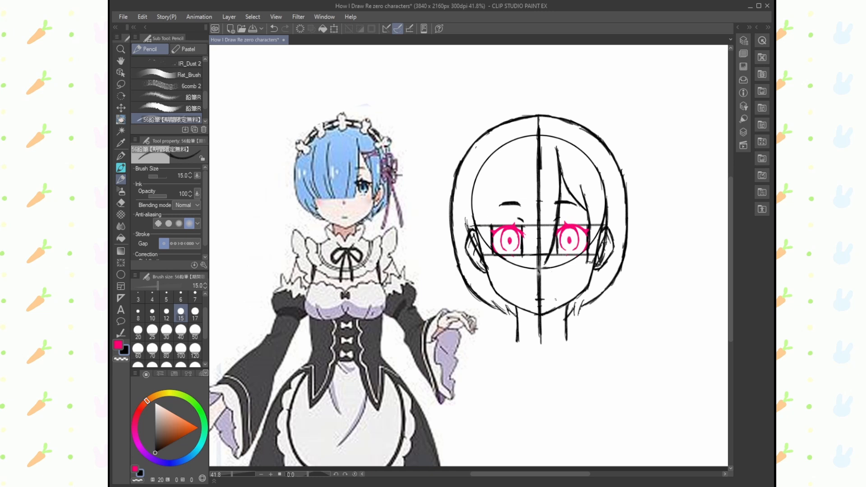
# - Erase both neck lines and redraw them narrower, starting below the jaw
pyautogui.click(121, 49)
pyautogui.click(417, 158)
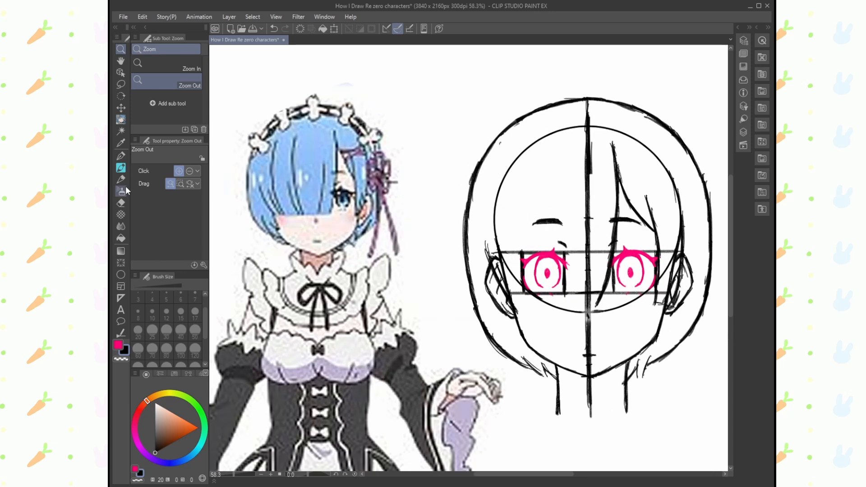
pyautogui.click(120, 180)
pyautogui.click(121, 203)
pyautogui.moveTo(625, 412); pyautogui.dragTo(628, 367)
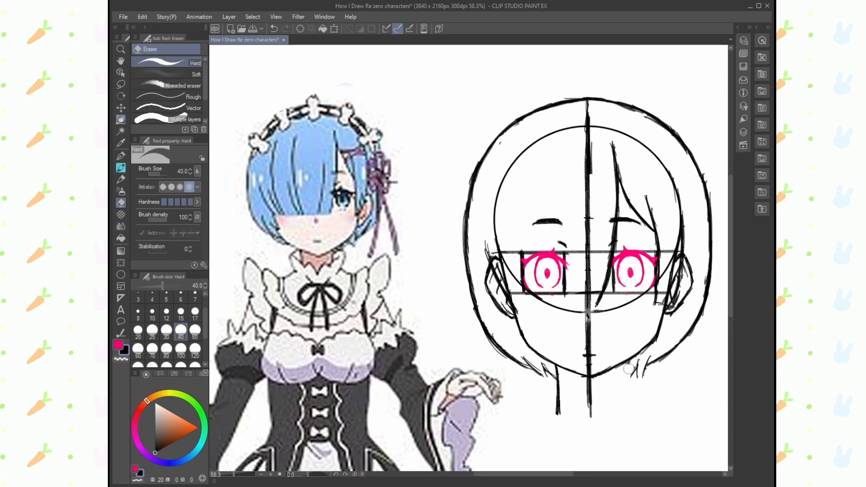
pyautogui.moveTo(558, 416)
pyautogui.mouseDown()
pyautogui.moveTo(559, 377)
pyautogui.moveTo(561, 412)
pyautogui.mouseUp()
pyautogui.click(121, 180)
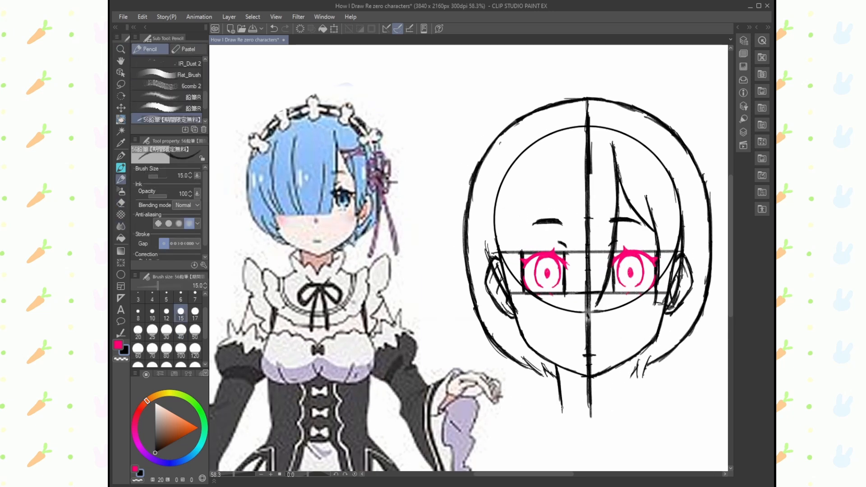
pyautogui.moveTo(624, 365); pyautogui.dragTo(618, 417)
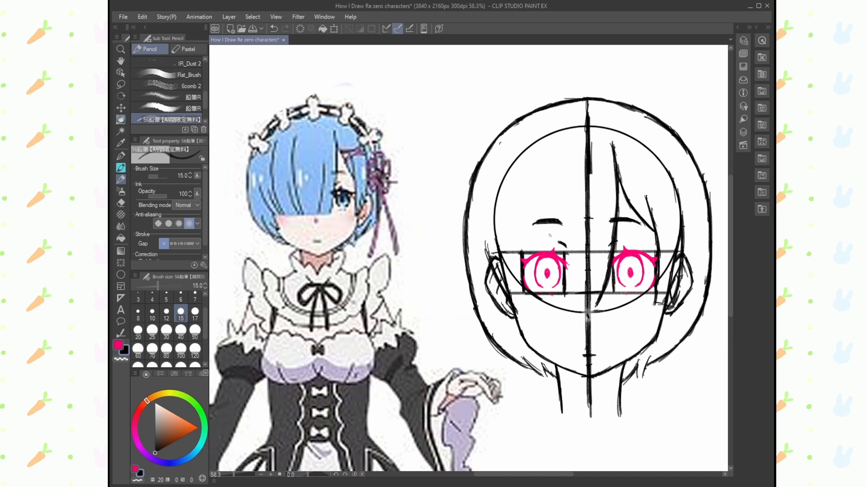
# - Draw the fringe's long vertical strands over the covered eye and along the left side of the face
pyautogui.moveTo(592, 221); pyautogui.dragTo(586, 300)
pyautogui.moveTo(546, 154)
pyautogui.mouseDown()
pyautogui.moveTo(542, 246)
pyautogui.moveTo(551, 290)
pyautogui.mouseUp()
pyautogui.moveTo(530, 248); pyautogui.dragTo(543, 291)
pyautogui.moveTo(529, 236); pyautogui.dragTo(546, 302)
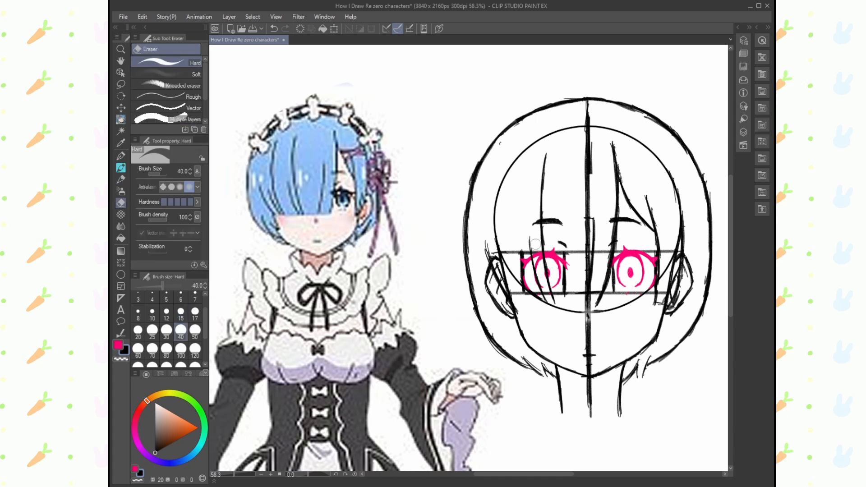
pyautogui.moveTo(502, 172)
pyautogui.mouseDown()
pyautogui.moveTo(498, 217)
pyautogui.moveTo(497, 198)
pyautogui.moveTo(519, 301)
pyautogui.mouseUp()
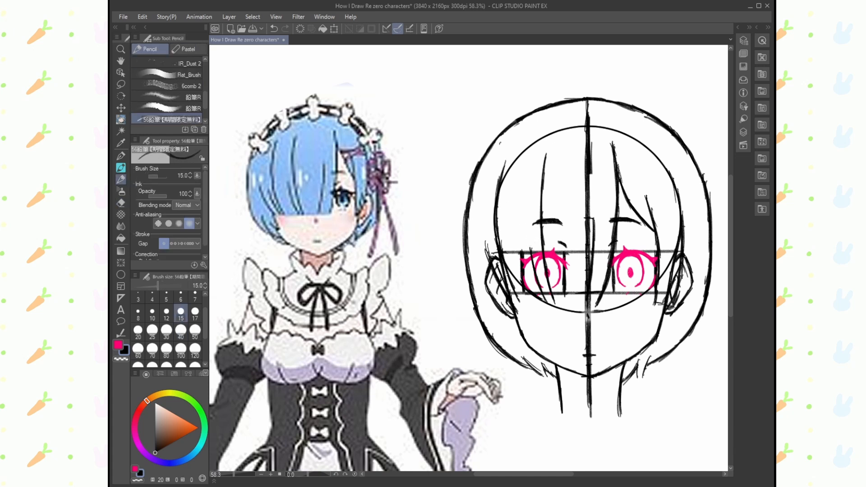
# - Thicken the fringe strands and draw the pointed side lock in front of the left ear down to the jaw
pyautogui.moveTo(499, 265); pyautogui.dragTo(514, 294)
pyautogui.moveTo(594, 214); pyautogui.dragTo(585, 301)
pyautogui.moveTo(514, 309)
pyautogui.mouseDown()
pyautogui.moveTo(532, 338)
pyautogui.moveTo(510, 353)
pyautogui.mouseUp()
pyautogui.moveTo(496, 321)
pyautogui.mouseDown()
pyautogui.moveTo(511, 358)
pyautogui.moveTo(544, 376)
pyautogui.mouseUp()
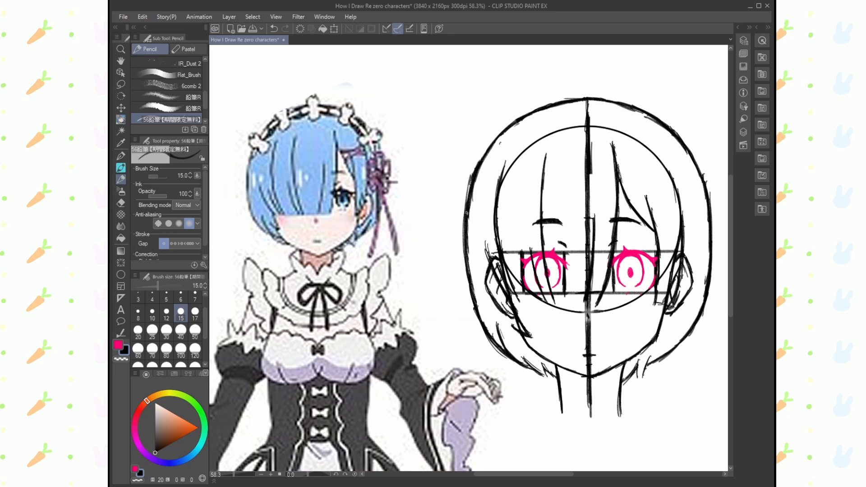
# - Thin the left hair outline with the eraser and redraw it as a cleaner curve
pyautogui.press('e')
pyautogui.moveTo(471, 240); pyautogui.dragTo(478, 303)
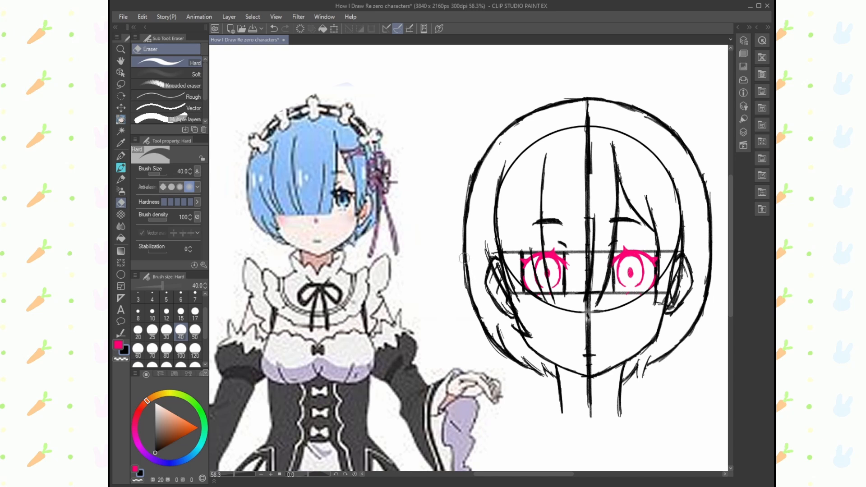
pyautogui.click(121, 180)
pyautogui.moveTo(465, 254); pyautogui.dragTo(482, 326)
pyautogui.moveTo(501, 136)
pyautogui.mouseDown()
pyautogui.moveTo(466, 206)
pyautogui.moveTo(472, 197)
pyautogui.moveTo(475, 282)
pyautogui.moveTo(467, 203)
pyautogui.mouseUp()
pyautogui.click(121, 203)
pyautogui.click(121, 179)
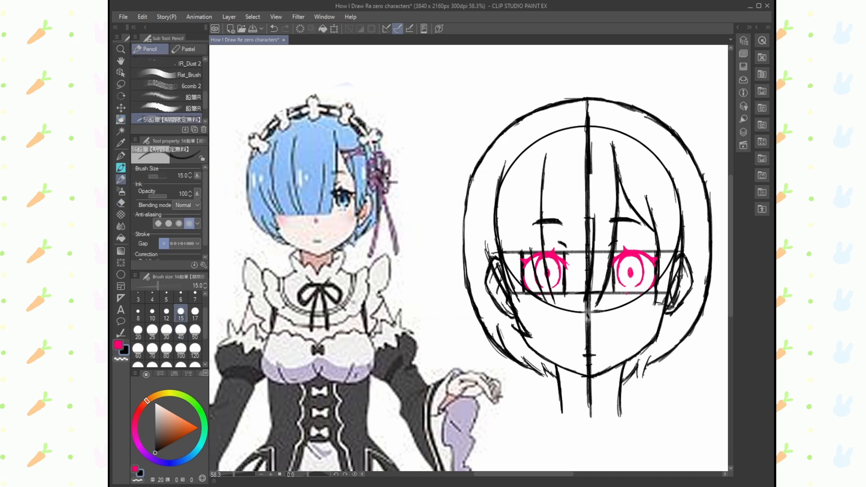
pyautogui.moveTo(473, 173); pyautogui.dragTo(470, 285)
# - Darken both neck lines and touch up the lower right hair outline
pyautogui.press('space')
pyautogui.moveTo(610, 254); pyautogui.dragTo(586, 257)
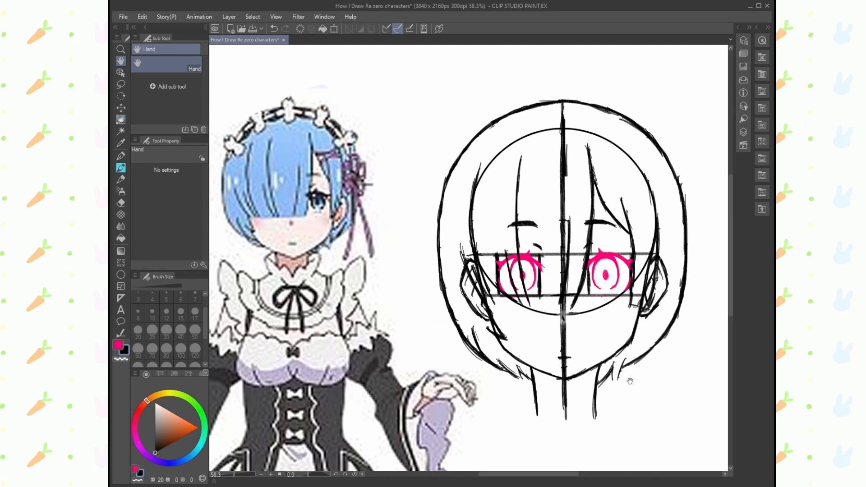
pyautogui.click(121, 180)
pyautogui.moveTo(533, 387); pyautogui.dragTo(536, 414)
pyautogui.moveTo(591, 388); pyautogui.dragTo(595, 419)
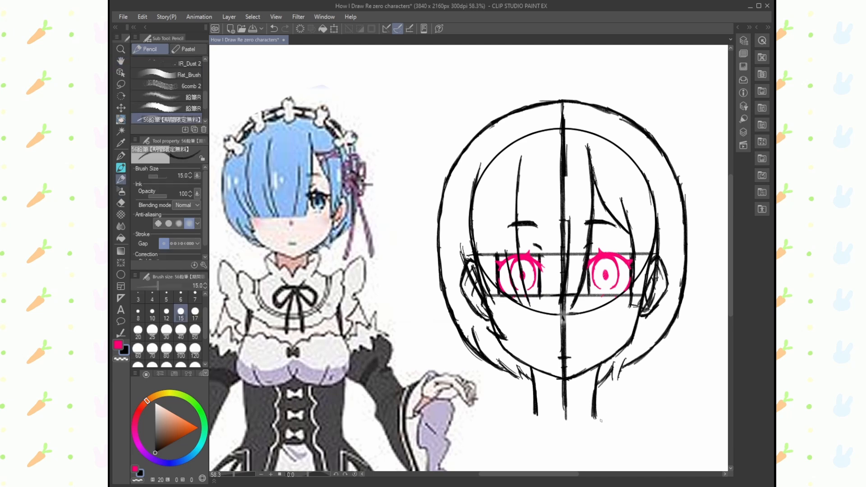
pyautogui.moveTo(652, 353); pyautogui.dragTo(668, 324)
pyautogui.hotkey('ctrl', 'space')
pyautogui.moveTo(645, 234)
pyautogui.mouseDown()
pyautogui.moveTo(614, 237)
pyautogui.moveTo(678, 270)
pyautogui.mouseUp()
pyautogui.moveTo(592, 115)
pyautogui.mouseDown()
pyautogui.moveTo(598, 136)
pyautogui.moveTo(651, 69)
pyautogui.mouseUp()
pyautogui.moveTo(648, 230)
pyautogui.mouseDown()
pyautogui.moveTo(664, 269)
pyautogui.moveTo(656, 282)
pyautogui.moveTo(658, 226)
pyautogui.mouseUp()
pyautogui.hotkey('ctrl', 'z')
pyautogui.hotkey('ctrl', 'z')
pyautogui.hotkey('ctrl', 'z')
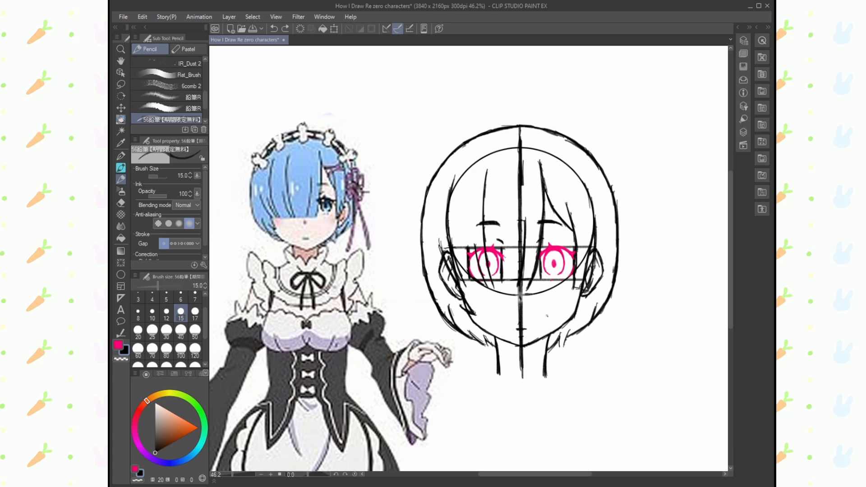
pyautogui.hotkey('ctrl', 'space')
pyautogui.moveTo(469, 162); pyautogui.dragTo(446, 165)
pyautogui.moveTo(543, 229); pyautogui.dragTo(555, 219)
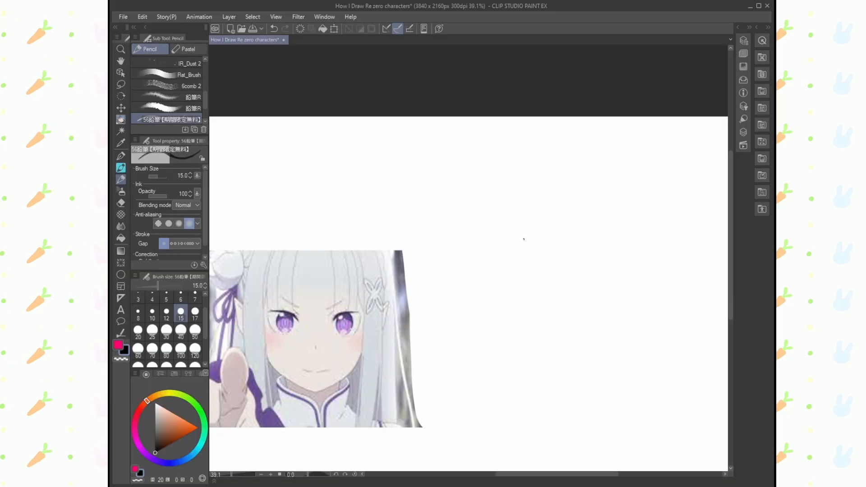
# - Draw a head circle with the Ellipse tool beside the Emilia reference and move it up and slightly left
pyautogui.moveTo(523, 239)
pyautogui.mouseDown()
pyautogui.moveTo(499, 267)
pyautogui.moveTo(497, 294)
pyautogui.moveTo(510, 285)
pyautogui.mouseUp()
pyautogui.press('e')
pyautogui.press('u')
pyautogui.press('u')
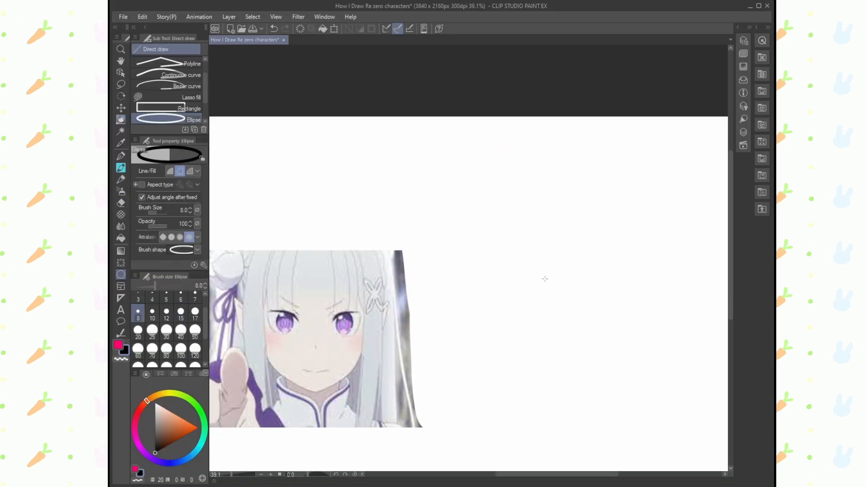
pyautogui.moveTo(492, 233); pyautogui.dragTo(623, 364)
pyautogui.click(623, 363)
pyautogui.click(120, 73)
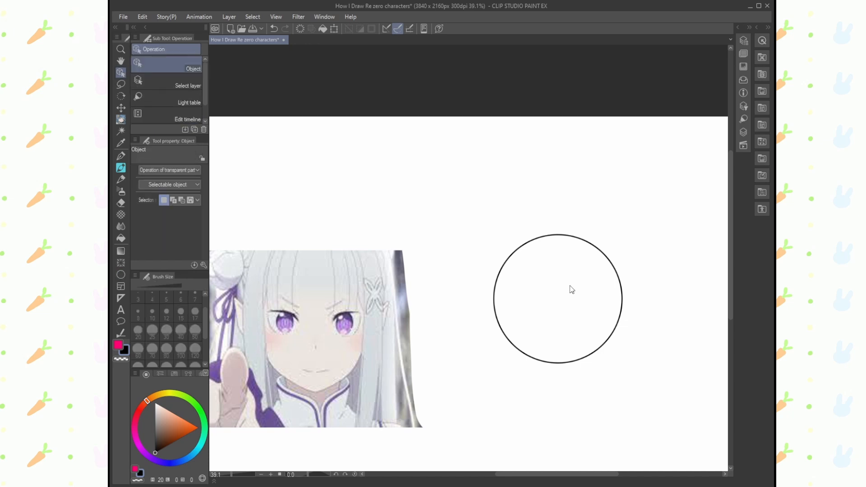
pyautogui.moveTo(621, 304); pyautogui.dragTo(609, 263)
# - Draw a vertical centre line through the circle, mirror the canvas view and erase the line's slanted lower part
pyautogui.press('p')
pyautogui.moveTo(548, 187); pyautogui.dragTo(552, 373)
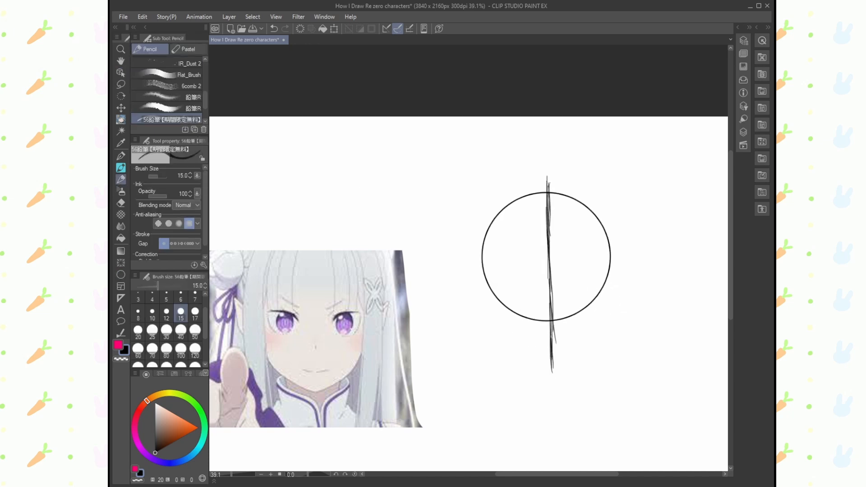
pyautogui.click(738, 28)
pyautogui.click(738, 136)
pyautogui.click(121, 204)
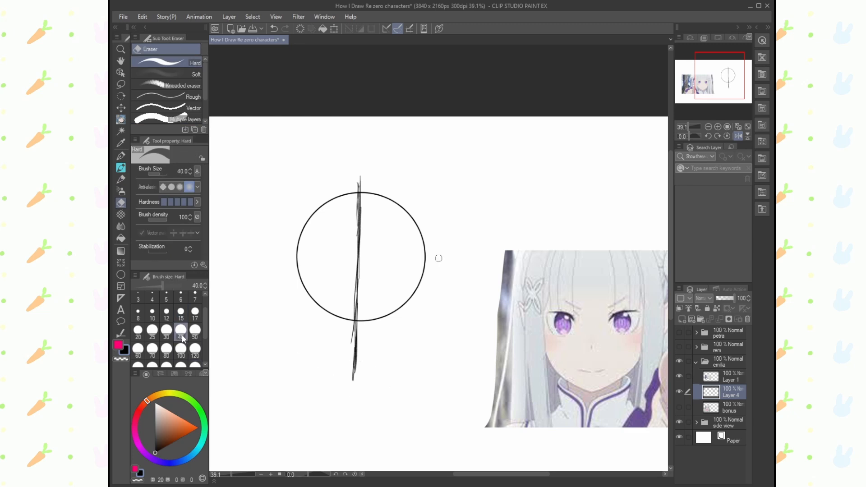
pyautogui.moveTo(356, 379)
pyautogui.mouseDown()
pyautogui.moveTo(358, 254)
pyautogui.moveTo(359, 270)
pyautogui.mouseUp()
# - Redraw the lower centre line straight down past the circle and restore the canvas view's orientation
pyautogui.click(121, 180)
pyautogui.moveTo(359, 249); pyautogui.dragTo(359, 288)
pyautogui.moveTo(360, 259); pyautogui.dragTo(359, 305)
pyautogui.moveTo(359, 275); pyautogui.dragTo(360, 362)
pyautogui.click(737, 136)
pyautogui.moveTo(518, 296); pyautogui.dragTo(519, 361)
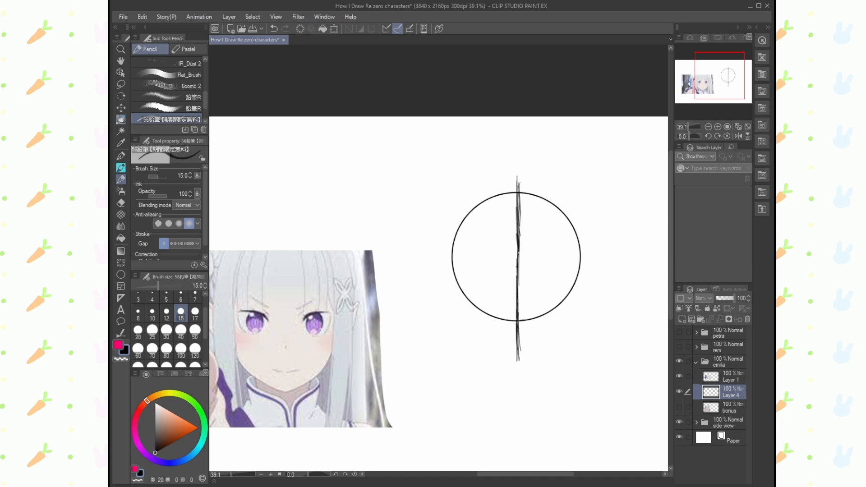
# - Extend the vertical centre line further below the head circle and check it with the canvas view mirrored
pyautogui.moveTo(519, 319); pyautogui.dragTo(518, 386)
pyautogui.moveTo(518, 349); pyautogui.dragTo(518, 389)
pyautogui.click(738, 136)
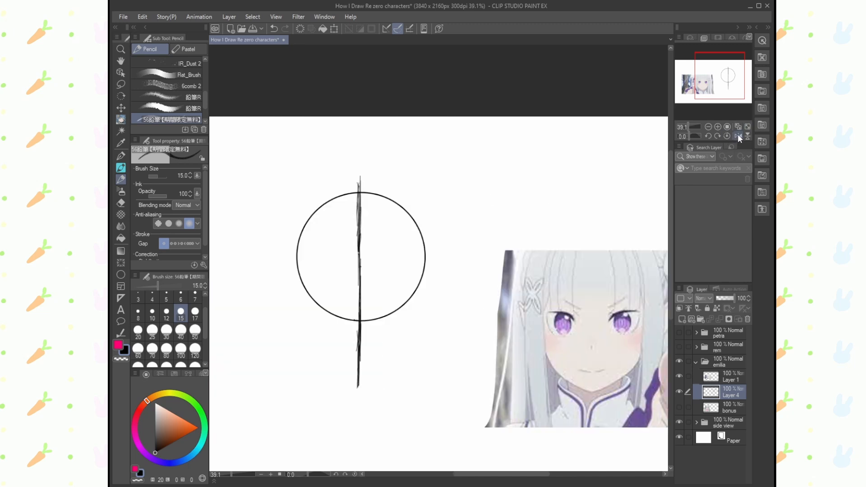
pyautogui.click(738, 135)
pyautogui.click(739, 136)
# - Trim the side of the lower centre line with the eraser and redraw it straight below the circle
pyautogui.click(121, 203)
pyautogui.moveTo(355, 326); pyautogui.dragTo(355, 387)
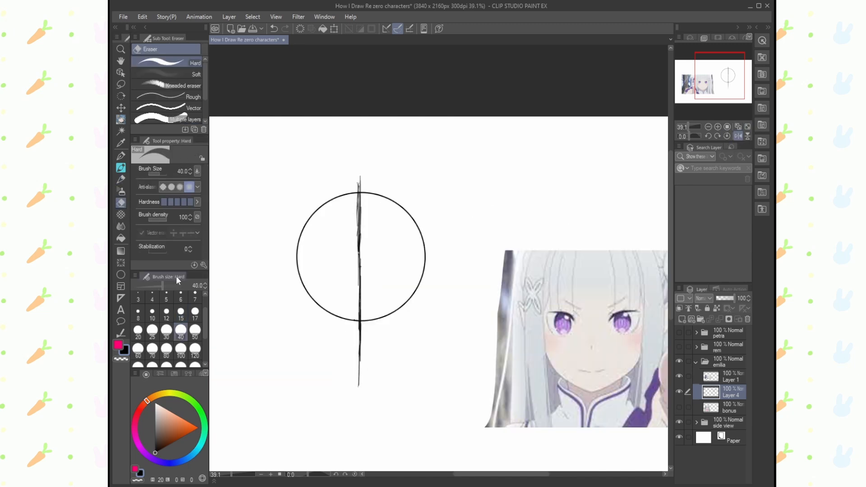
pyautogui.press('p')
pyautogui.moveTo(359, 320); pyautogui.dragTo(360, 384)
pyautogui.moveTo(360, 355); pyautogui.dragTo(360, 391)
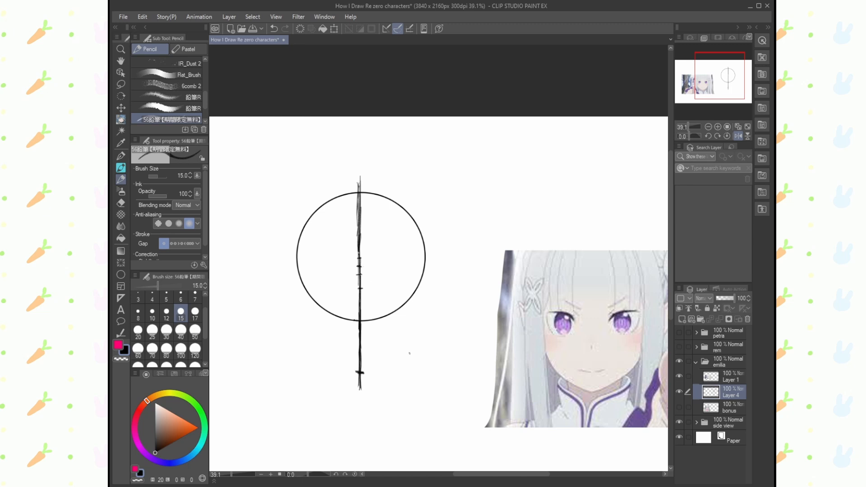
# - Redraw the short chin mark near the lower end of the centre line and restore the canvas view's orientation
pyautogui.hotkey('ctrl', 'z')
pyautogui.hotkey('ctrl', 'z')
pyautogui.moveTo(355, 375); pyautogui.dragTo(365, 375)
pyautogui.click(737, 136)
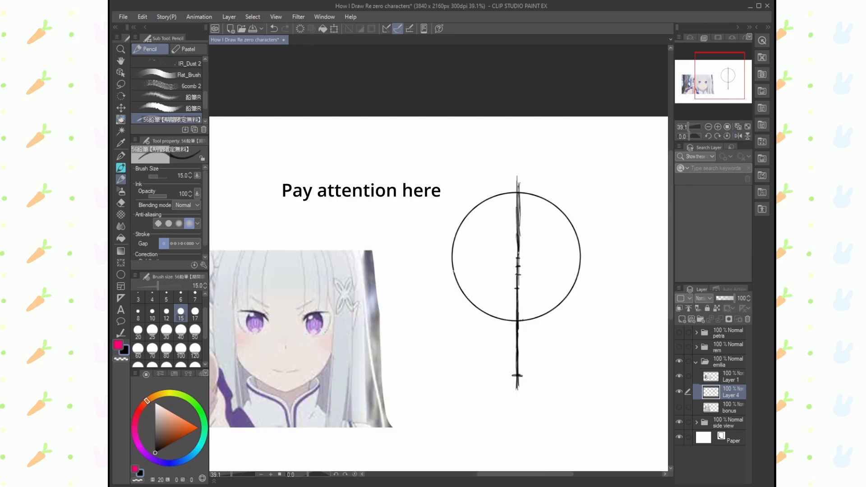
pyautogui.moveTo(453, 269); pyautogui.dragTo(463, 325)
pyautogui.moveTo(458, 289)
pyautogui.mouseDown()
pyautogui.moveTo(473, 348)
pyautogui.moveTo(517, 375)
pyautogui.mouseUp()
pyautogui.click(121, 203)
pyautogui.moveTo(456, 294)
pyautogui.mouseDown()
pyautogui.moveTo(463, 322)
pyautogui.moveTo(450, 280)
pyautogui.mouseUp()
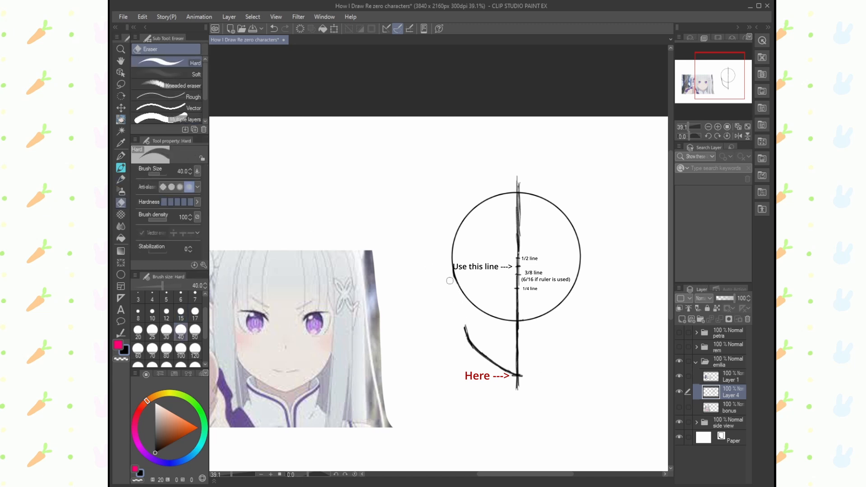
pyautogui.moveTo(465, 327)
pyautogui.mouseDown()
pyautogui.moveTo(483, 363)
pyautogui.moveTo(511, 377)
pyautogui.mouseUp()
# - Draw the left cheek and jaw line from the circle to the chin mark and erase its curved corner
pyautogui.click(121, 179)
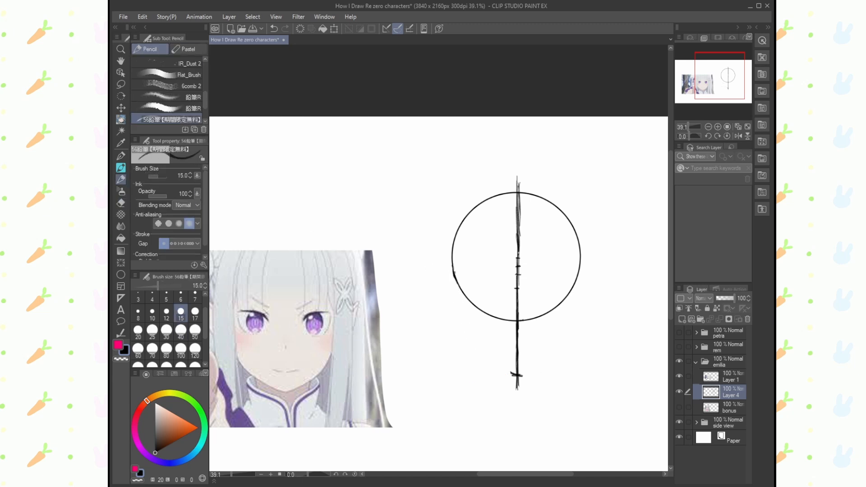
pyautogui.moveTo(454, 273); pyautogui.dragTo(468, 323)
pyautogui.moveTo(460, 302); pyautogui.dragTo(469, 333)
pyautogui.moveTo(456, 295)
pyautogui.mouseDown()
pyautogui.moveTo(473, 346)
pyautogui.moveTo(523, 380)
pyautogui.mouseUp()
pyautogui.click(125, 206)
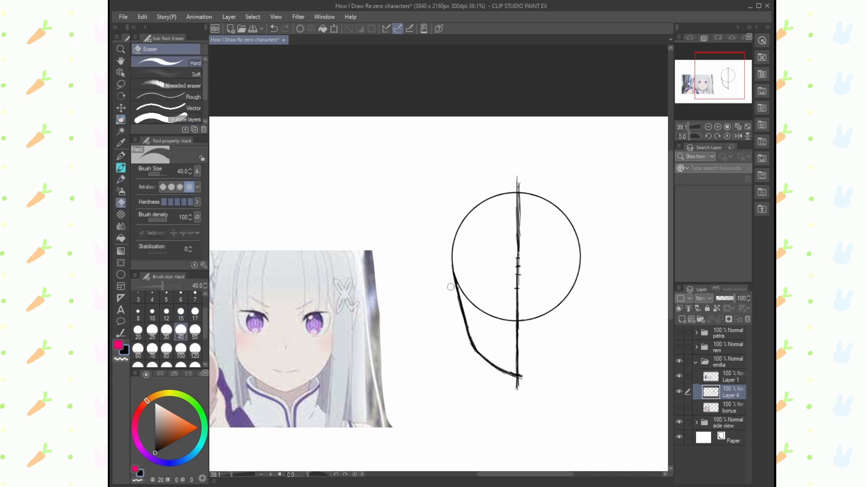
pyautogui.click(121, 180)
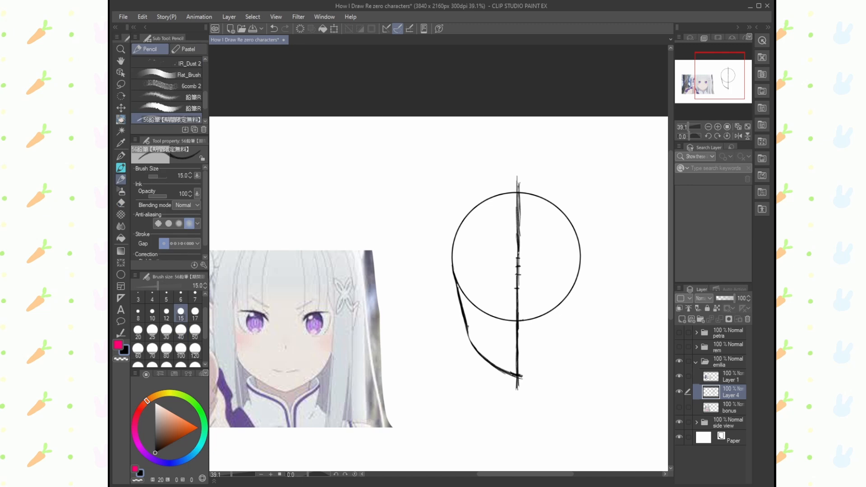
pyautogui.click(120, 203)
pyautogui.moveTo(471, 338); pyautogui.dragTo(489, 364)
pyautogui.moveTo(121, 169); pyautogui.dragTo(122, 180)
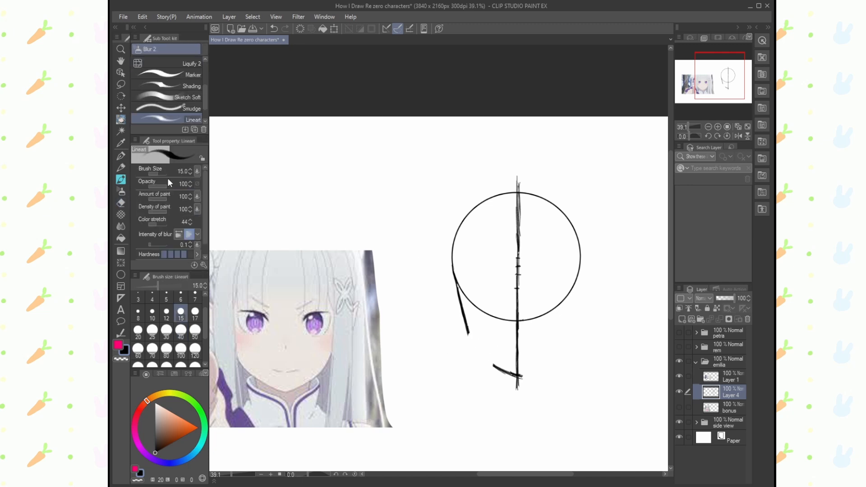
# - Draw the right cheek and jaw line from the circle's edge down to the chin mark
pyautogui.click(121, 168)
pyautogui.moveTo(580, 268)
pyautogui.mouseDown()
pyautogui.moveTo(561, 350)
pyautogui.moveTo(519, 375)
pyautogui.mouseUp()
pyautogui.click(120, 203)
pyautogui.click(121, 168)
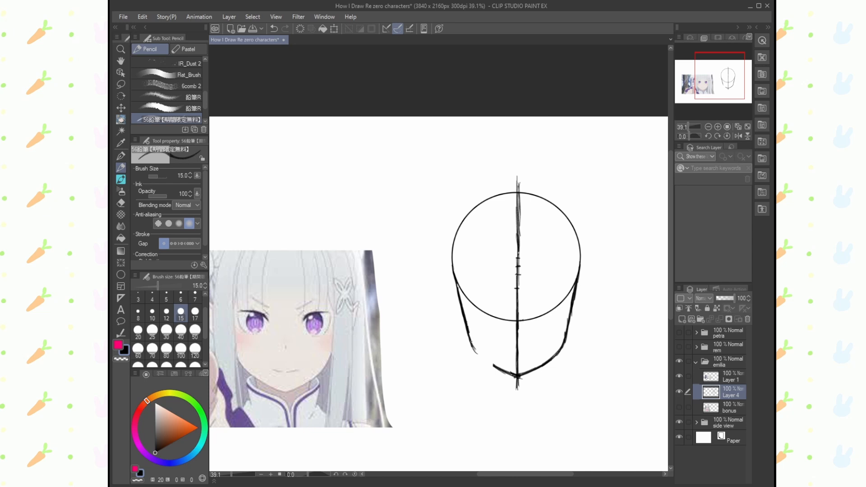
# - Close the gap in the left jaw line and draw two vertical neck lines below the jaw
pyautogui.moveTo(471, 344); pyautogui.dragTo(513, 374)
pyautogui.moveTo(546, 364); pyautogui.dragTo(544, 400)
pyautogui.moveTo(487, 359)
pyautogui.mouseDown()
pyautogui.moveTo(492, 401)
pyautogui.moveTo(491, 373)
pyautogui.mouseUp()
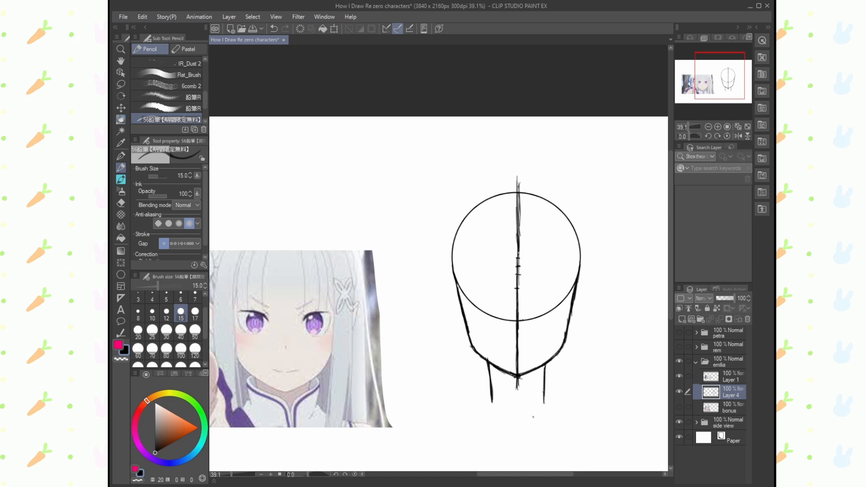
# - Draw two short slanted mouth strokes above the chin and lighten the centre line below the circle with the Soft eraser
pyautogui.moveTo(497, 351); pyautogui.dragTo(526, 356)
pyautogui.hotkey('ctrl', 'z')
pyautogui.hotkey('ctrl', 'z')
pyautogui.moveTo(526, 356); pyautogui.dragTo(536, 348)
pyautogui.click(120, 203)
pyautogui.click(176, 74)
pyautogui.moveTo(517, 330); pyautogui.dragTo(518, 324)
pyautogui.click(120, 167)
# - Select the mouth strokes with the Lasso and transform them so they sit slightly higher and closer together
pyautogui.click(121, 84)
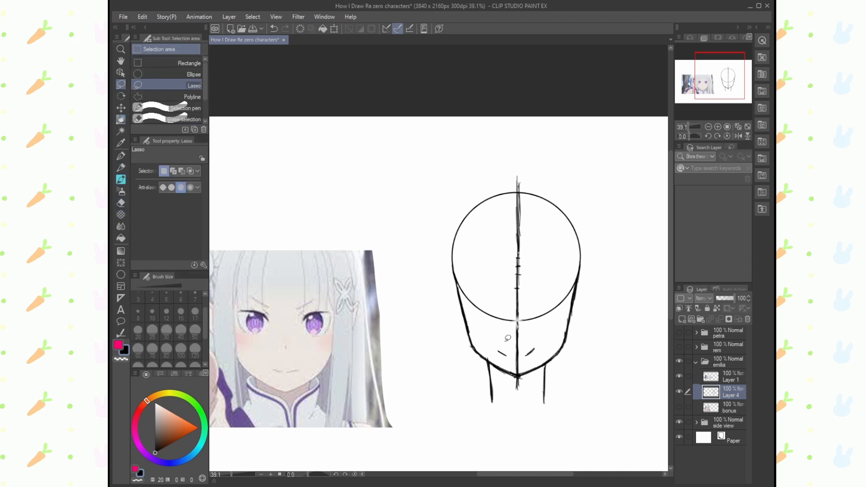
pyautogui.hotkey('ctrl', 't')
pyautogui.moveTo(505, 341)
pyautogui.mouseDown()
pyautogui.moveTo(506, 357)
pyautogui.moveTo(535, 356)
pyautogui.mouseUp()
pyautogui.click(517, 374)
pyautogui.click(458, 375)
# - Reinforce the left jaw line and draw two horizontal eye guidelines across the face
pyautogui.click(120, 167)
pyautogui.moveTo(454, 278); pyautogui.dragTo(472, 348)
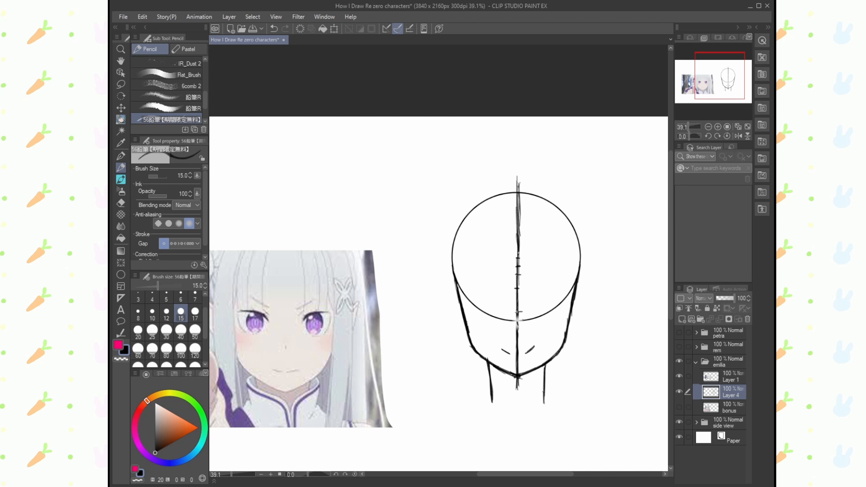
pyautogui.moveTo(528, 311)
pyautogui.mouseDown()
pyautogui.moveTo(510, 311)
pyautogui.moveTo(574, 309)
pyautogui.mouseUp()
pyautogui.hotkey('ctrl', 'z')
pyautogui.moveTo(462, 312)
pyautogui.mouseDown()
pyautogui.moveTo(581, 311)
pyautogui.moveTo(571, 312)
pyautogui.mouseUp()
pyautogui.moveTo(455, 285); pyautogui.dragTo(577, 285)
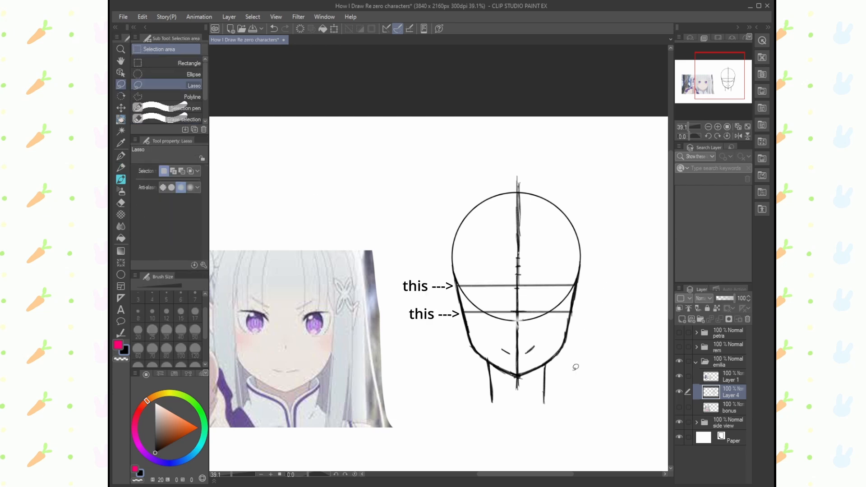
# - Mark the width of both eyes with vertical lines between the two horizontal eye guidelines
pyautogui.moveTo(472, 286)
pyautogui.mouseDown()
pyautogui.moveTo(472, 312)
pyautogui.moveTo(498, 312)
pyautogui.mouseUp()
pyautogui.moveTo(472, 290)
pyautogui.mouseDown()
pyautogui.moveTo(475, 313)
pyautogui.moveTo(472, 305)
pyautogui.moveTo(498, 303)
pyautogui.moveTo(498, 309)
pyautogui.mouseUp()
pyautogui.hotkey('ctrl', 'z')
pyautogui.hotkey('ctrl', 'z')
pyautogui.hotkey('ctrl', 'z')
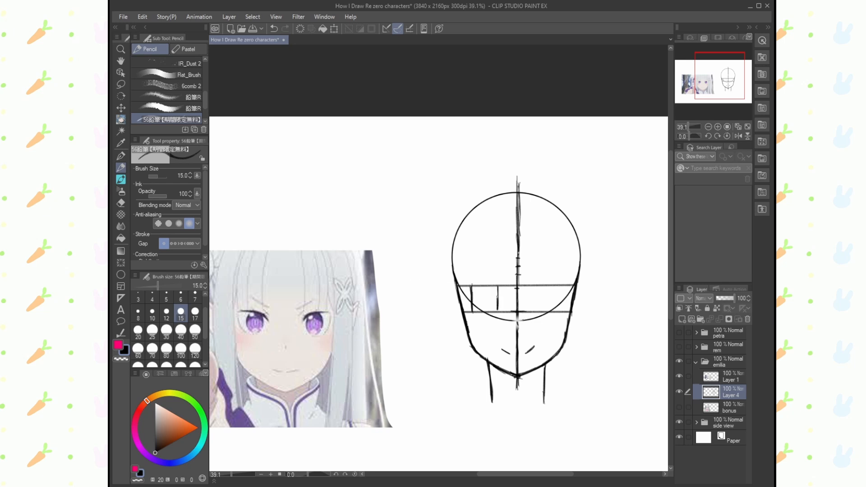
pyautogui.moveTo(561, 285); pyautogui.dragTo(561, 312)
pyautogui.hotkey('ctrl', 'z')
pyautogui.moveTo(532, 285); pyautogui.dragTo(534, 313)
# - Draw the pointed right ear beside the eye guidelines and sketch the outline of the left ear
pyautogui.moveTo(577, 290)
pyautogui.mouseDown()
pyautogui.moveTo(590, 277)
pyautogui.moveTo(588, 317)
pyautogui.moveTo(567, 329)
pyautogui.moveTo(573, 302)
pyautogui.moveTo(569, 323)
pyautogui.moveTo(586, 297)
pyautogui.moveTo(579, 306)
pyautogui.mouseUp()
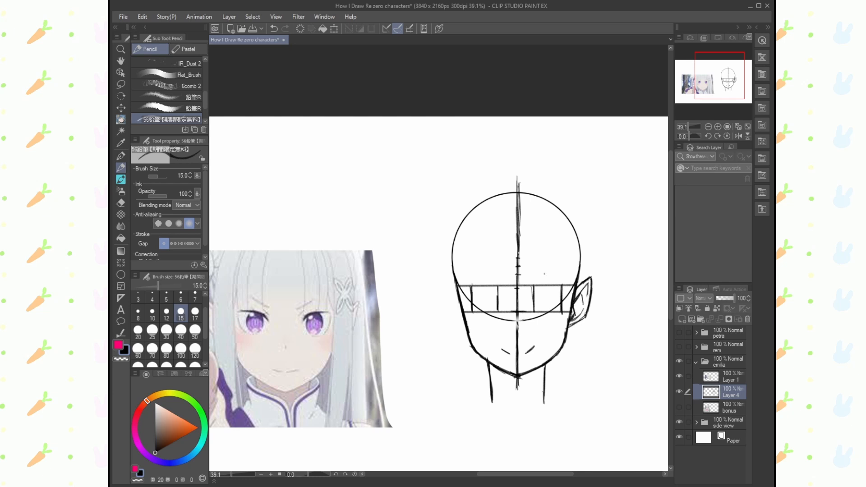
pyautogui.moveTo(457, 291)
pyautogui.mouseDown()
pyautogui.moveTo(447, 278)
pyautogui.moveTo(457, 289)
pyautogui.moveTo(445, 291)
pyautogui.moveTo(448, 324)
pyautogui.moveTo(467, 334)
pyautogui.mouseUp()
pyautogui.hotkey('ctrl', 'z')
pyautogui.hotkey('ctrl', 'z')
pyautogui.hotkey('ctrl', 'z')
pyautogui.moveTo(445, 302)
pyautogui.mouseDown()
pyautogui.moveTo(447, 320)
pyautogui.moveTo(446, 308)
pyautogui.moveTo(460, 324)
pyautogui.mouseUp()
pyautogui.moveTo(447, 313); pyautogui.dragTo(466, 330)
# - Refine the left ear's pointed outline and inner lines, alternating between eraser and pencil
pyautogui.click(121, 203)
pyautogui.moveTo(445, 291)
pyautogui.mouseDown()
pyautogui.moveTo(447, 278)
pyautogui.moveTo(445, 316)
pyautogui.moveTo(446, 279)
pyautogui.moveTo(448, 320)
pyautogui.moveTo(442, 290)
pyautogui.moveTo(451, 320)
pyautogui.moveTo(453, 296)
pyautogui.moveTo(467, 326)
pyautogui.moveTo(455, 306)
pyautogui.mouseUp()
pyautogui.press(',')
pyautogui.press('p')
pyautogui.click(121, 203)
pyautogui.press('p')
pyautogui.click(121, 203)
pyautogui.press('p')
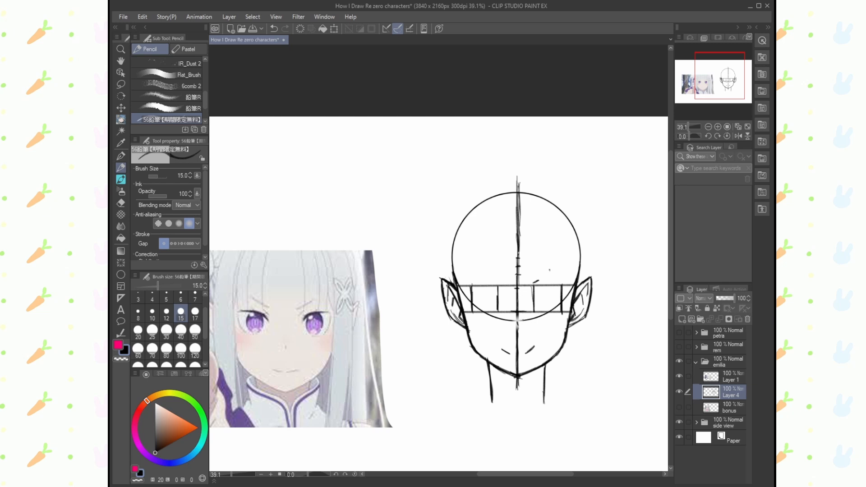
# - Mark the inner ends of both eyebrows with short strokes above the upper eye guideline
pyautogui.hotkey('ctrl', 'z')
pyautogui.click(123, 75)
pyautogui.moveTo(384, 347); pyautogui.dragTo(438, 316)
pyautogui.click(720, 391)
# - Draw the right eye's upper lash line in pink along the upper guideline and trim its top edge
pyautogui.click(120, 50)
pyautogui.moveTo(527, 247); pyautogui.dragTo(510, 247)
pyautogui.click(121, 61)
pyautogui.moveTo(345, 214); pyautogui.dragTo(340, 182)
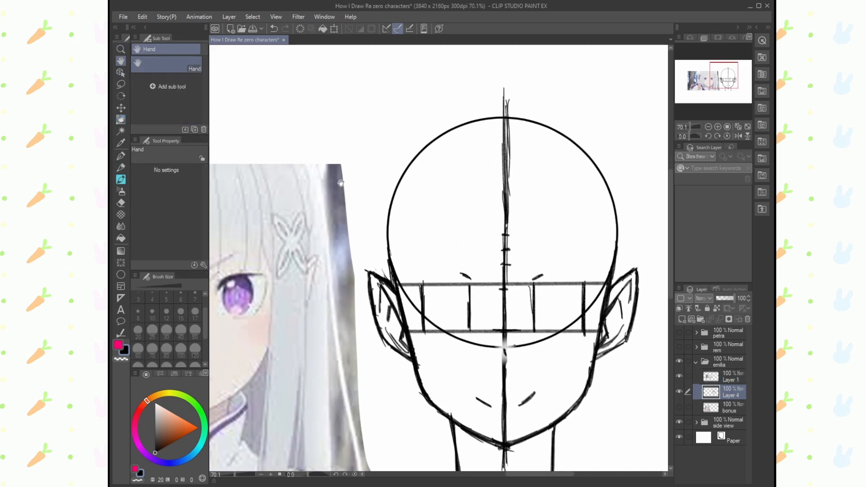
pyautogui.click(120, 167)
pyautogui.click(119, 344)
pyautogui.moveTo(585, 296); pyautogui.dragTo(579, 325)
pyautogui.hotkey('ctrl', 'z')
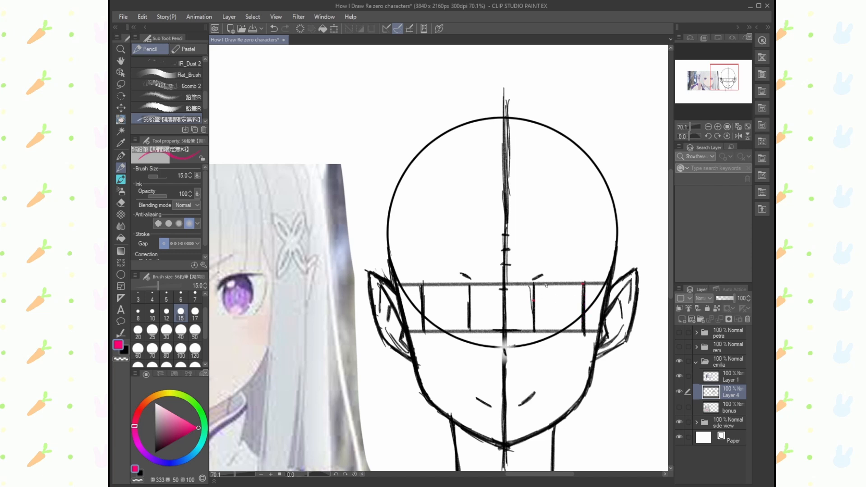
pyautogui.moveTo(546, 285)
pyautogui.mouseDown()
pyautogui.moveTo(536, 295)
pyautogui.moveTo(553, 282)
pyautogui.moveTo(582, 283)
pyautogui.moveTo(543, 285)
pyautogui.mouseUp()
pyautogui.press('e')
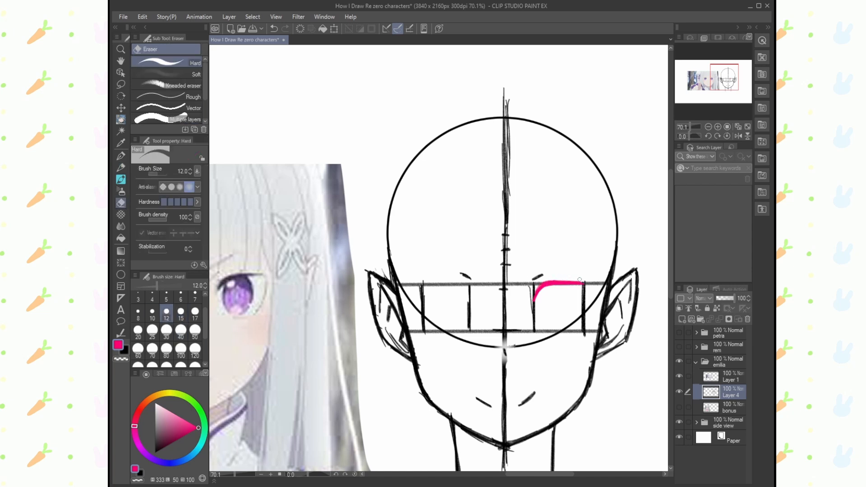
pyautogui.moveTo(553, 278); pyautogui.dragTo(583, 280)
pyautogui.click(121, 167)
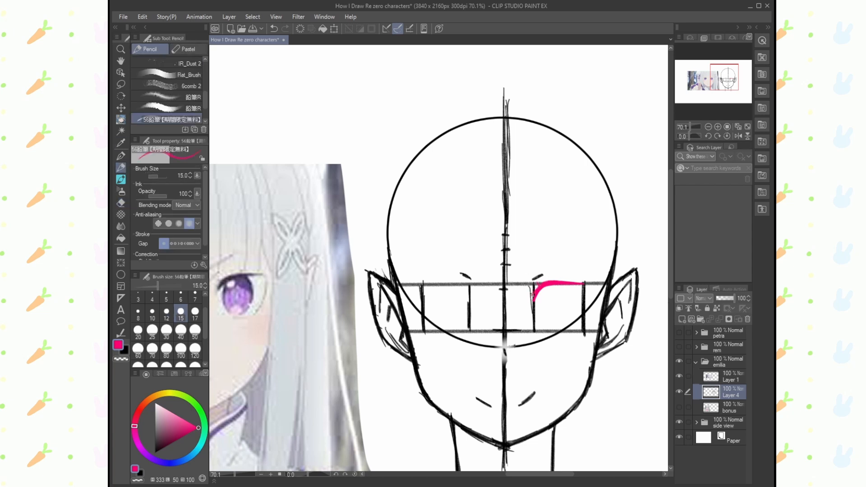
# - Draw the right eye's outer lash line and oval iris in pink, and set the pencil size to 12
pyautogui.moveTo(556, 282)
pyautogui.mouseDown()
pyautogui.moveTo(580, 281)
pyautogui.moveTo(587, 304)
pyautogui.moveTo(573, 325)
pyautogui.mouseUp()
pyautogui.hotkey('ctrl', 'z')
pyautogui.hotkey('ctrl', 'z')
pyautogui.moveTo(585, 293); pyautogui.dragTo(579, 325)
pyautogui.moveTo(543, 288); pyautogui.dragTo(544, 326)
pyautogui.moveTo(549, 283)
pyautogui.mouseDown()
pyautogui.moveTo(542, 293)
pyautogui.moveTo(559, 284)
pyautogui.moveTo(571, 316)
pyautogui.moveTo(562, 328)
pyautogui.moveTo(543, 323)
pyautogui.moveTo(569, 320)
pyautogui.moveTo(563, 326)
pyautogui.mouseUp()
pyautogui.press('e')
pyautogui.press('p')
pyautogui.press('[')
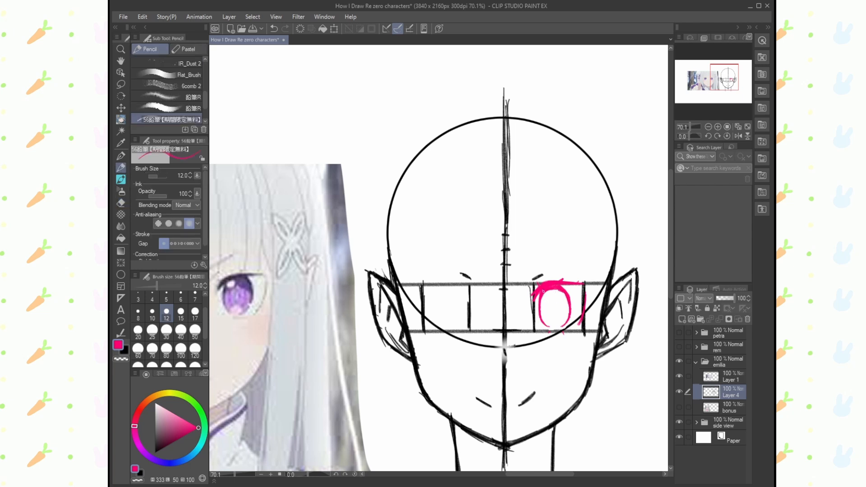
# - Draw the highlight, pupil and lower reflection inside the right eye's iris
pyautogui.moveTo(548, 294); pyautogui.dragTo(561, 286)
pyautogui.hotkey('ctrl', 'z')
pyautogui.press('e')
pyautogui.click(121, 168)
pyautogui.moveTo(547, 301)
pyautogui.mouseDown()
pyautogui.moveTo(545, 317)
pyautogui.moveTo(564, 315)
pyautogui.moveTo(562, 325)
pyautogui.moveTo(552, 312)
pyautogui.moveTo(556, 319)
pyautogui.mouseUp()
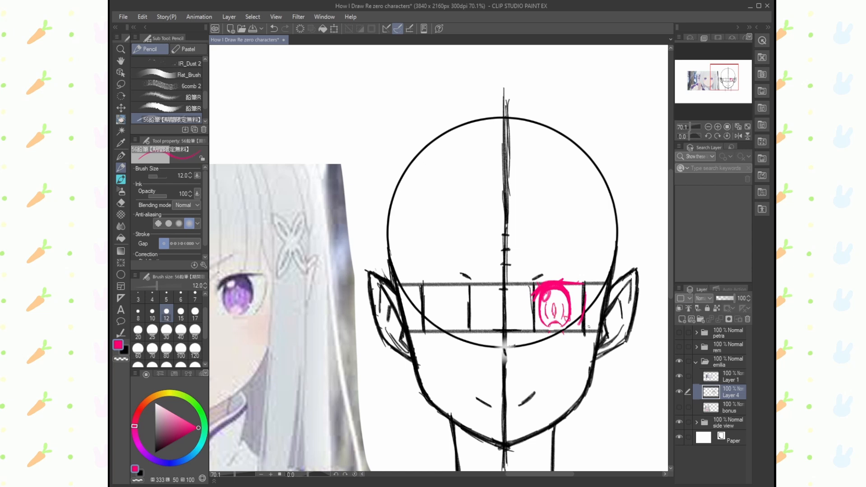
# - Copy the pink eye with a Lasso selection, flip the copy horizontally and place it in the left eye frame
pyautogui.click(124, 351)
pyautogui.click(121, 48)
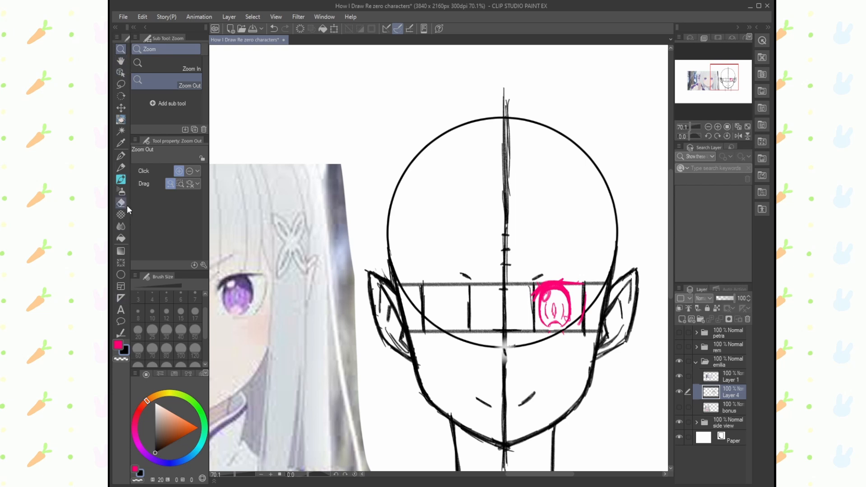
pyautogui.click(121, 84)
pyautogui.click(166, 85)
pyautogui.moveTo(545, 254)
pyautogui.mouseDown()
pyautogui.moveTo(524, 284)
pyautogui.moveTo(530, 279)
pyautogui.moveTo(539, 339)
pyautogui.moveTo(589, 276)
pyautogui.moveTo(563, 268)
pyautogui.mouseUp()
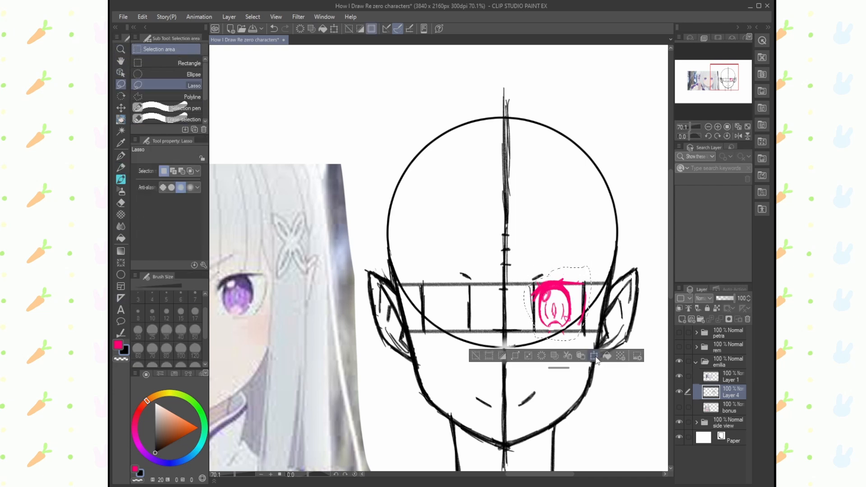
pyautogui.click(594, 357)
pyautogui.click(587, 356)
pyautogui.click(581, 355)
pyautogui.click(594, 356)
pyautogui.moveTo(590, 303); pyautogui.dragTo(458, 303)
pyautogui.moveTo(518, 318); pyautogui.dragTo(473, 320)
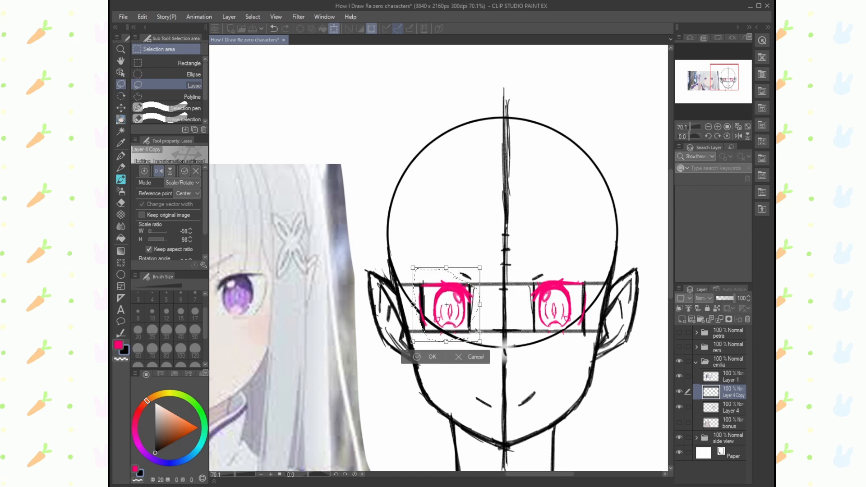
pyautogui.press('Return')
# - Check the eyes in the mirrored view, then erase the copied eye's highlight and redraw it on the iris's left side
pyautogui.click(737, 136)
pyautogui.click(737, 136)
pyautogui.click(738, 136)
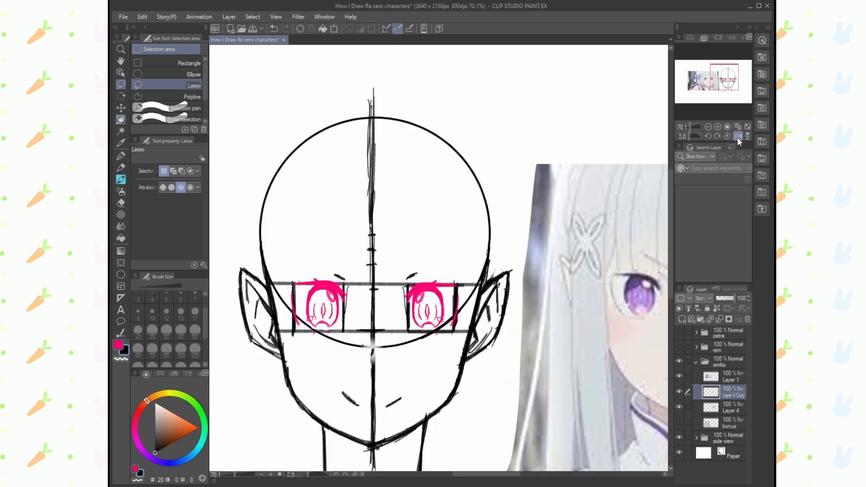
pyautogui.click(737, 137)
pyautogui.press('e')
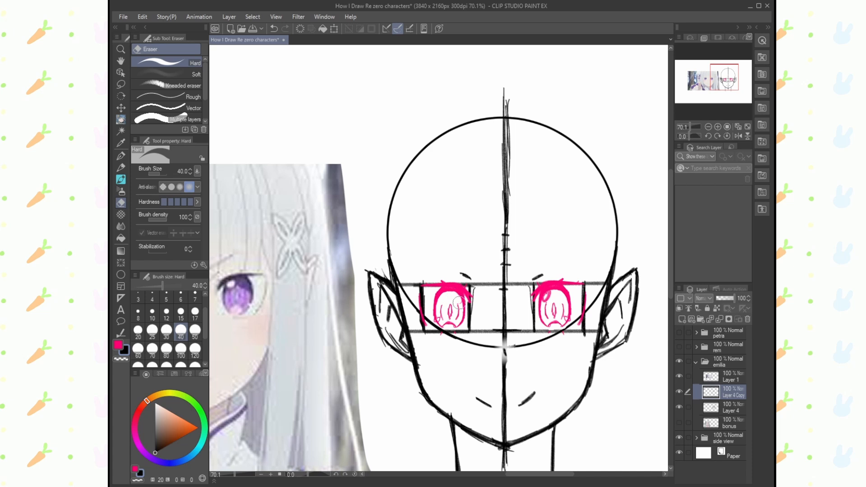
pyautogui.press('p')
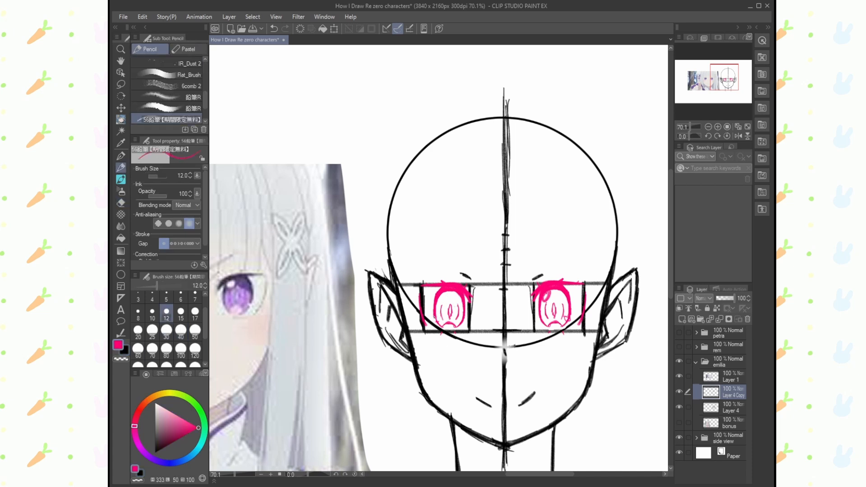
pyautogui.moveTo(448, 291); pyautogui.dragTo(439, 296)
pyautogui.click(121, 49)
pyautogui.moveTo(348, 174); pyautogui.dragTo(289, 165)
pyautogui.click(121, 169)
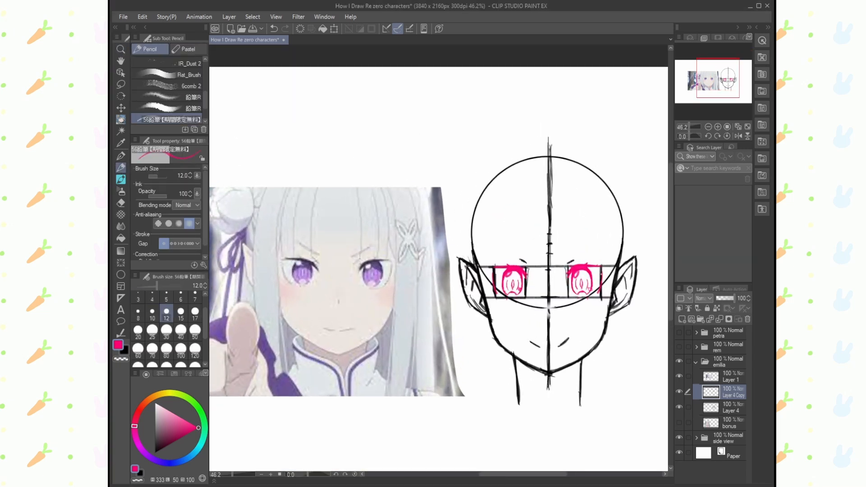
pyautogui.moveTo(578, 178); pyautogui.dragTo(581, 254)
pyautogui.moveTo(585, 173); pyautogui.dragTo(596, 265)
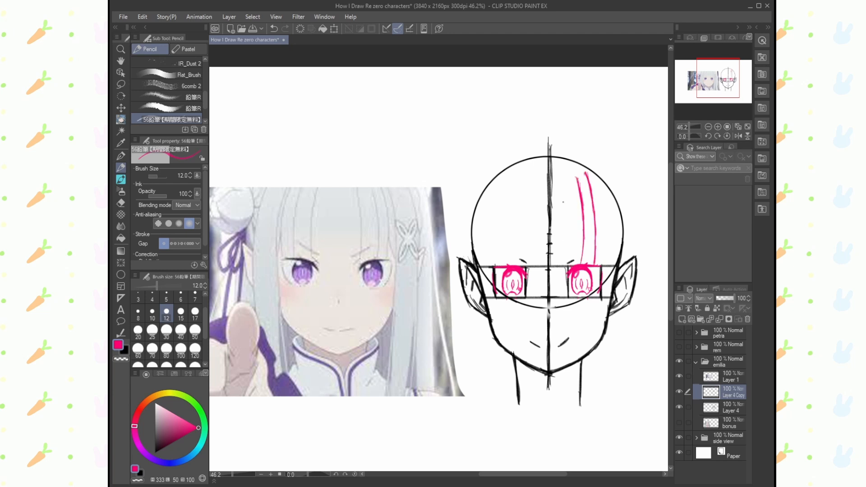
pyautogui.hotkey('ctrl', 'z')
pyautogui.hotkey('ctrl', 'z')
# - Draw one pink fringe strand on each side of the centre line and draw both slanted eyebrows in black
pyautogui.moveTo(529, 184); pyautogui.dragTo(517, 263)
pyautogui.moveTo(569, 185)
pyautogui.mouseDown()
pyautogui.moveTo(576, 264)
pyautogui.moveTo(590, 245)
pyautogui.mouseUp()
pyautogui.click(124, 351)
pyautogui.moveTo(502, 245); pyautogui.dragTo(526, 253)
pyautogui.moveTo(505, 249); pyautogui.dragTo(530, 254)
# - Reinforce the right inner strand in pink and draw more fringe strands over the left side of the forehead
pyautogui.click(118, 344)
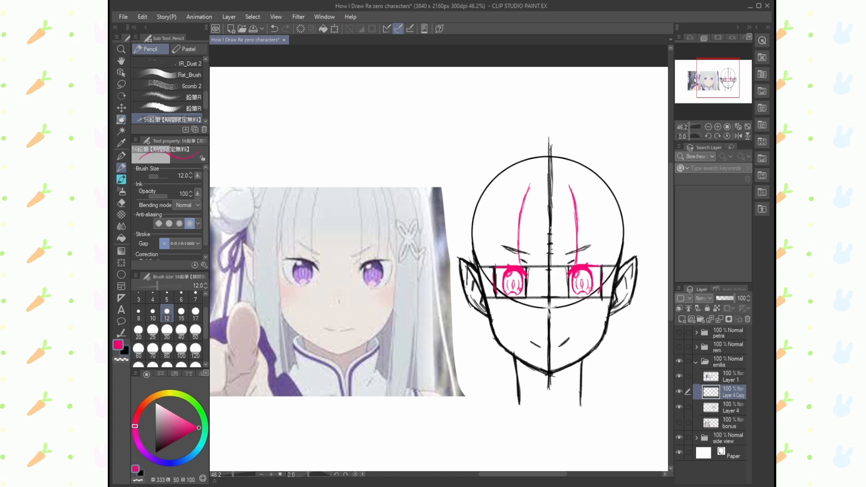
pyautogui.moveTo(568, 185); pyautogui.dragTo(577, 245)
pyautogui.moveTo(510, 198); pyautogui.dragTo(504, 266)
pyautogui.moveTo(501, 193)
pyautogui.mouseDown()
pyautogui.moveTo(496, 270)
pyautogui.moveTo(490, 263)
pyautogui.mouseUp()
pyautogui.hotkey('ctrl', 'z')
pyautogui.moveTo(493, 249); pyautogui.dragTo(490, 266)
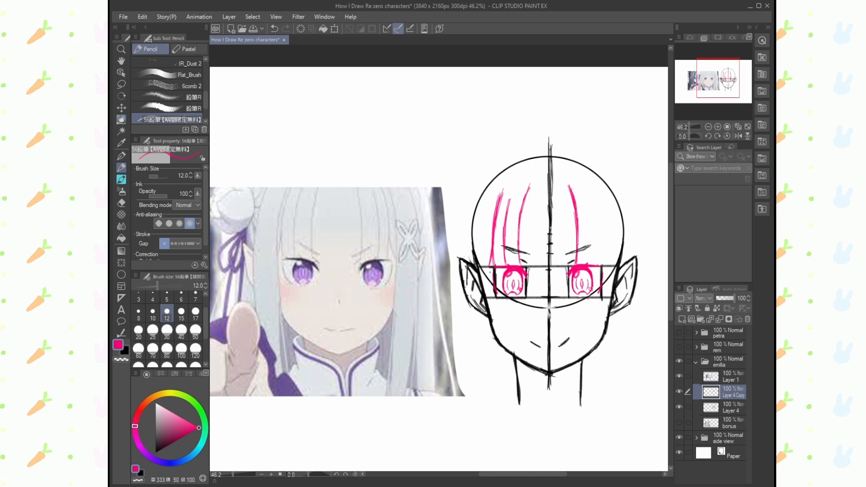
pyautogui.moveTo(537, 138); pyautogui.dragTo(515, 146)
pyautogui.moveTo(530, 140); pyautogui.dragTo(499, 155)
pyautogui.hotkey('ctrl', 'z')
# - Draw the long left side lock in pink, with inner and outer lines running from the head down past the neck
pyautogui.moveTo(491, 207); pyautogui.dragTo(488, 295)
pyautogui.moveTo(489, 266); pyautogui.dragTo(496, 350)
pyautogui.moveTo(492, 306); pyautogui.dragTo(500, 419)
pyautogui.moveTo(493, 351); pyautogui.dragTo(501, 414)
pyautogui.moveTo(485, 183); pyautogui.dragTo(471, 295)
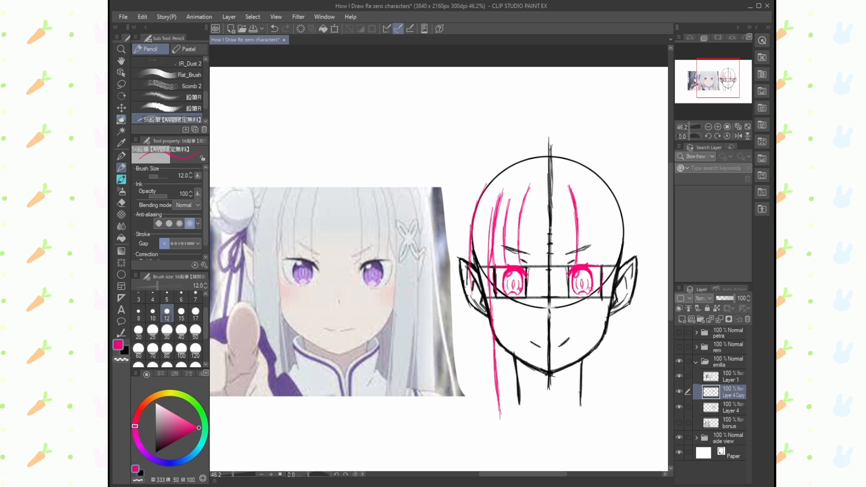
pyautogui.moveTo(470, 243); pyautogui.dragTo(471, 338)
pyautogui.moveTo(469, 303); pyautogui.dragTo(479, 406)
pyautogui.moveTo(494, 343); pyautogui.dragTo(500, 404)
pyautogui.moveTo(493, 174)
pyautogui.mouseDown()
pyautogui.moveTo(471, 262)
pyautogui.moveTo(479, 408)
pyautogui.mouseUp()
# - Draw pink fringe strands over the right side of the forehead and the long right side lock down past the neck
pyautogui.moveTo(587, 189)
pyautogui.mouseDown()
pyautogui.moveTo(594, 265)
pyautogui.moveTo(604, 234)
pyautogui.moveTo(607, 265)
pyautogui.moveTo(595, 261)
pyautogui.mouseUp()
pyautogui.moveTo(596, 188); pyautogui.dragTo(611, 265)
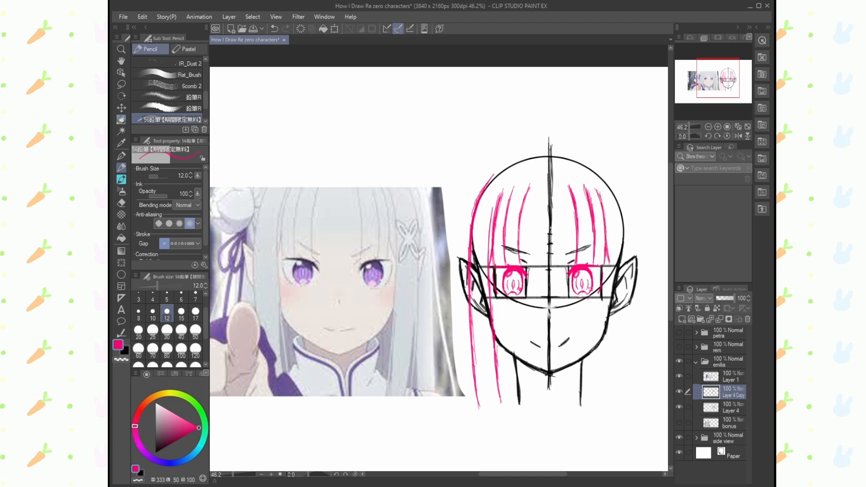
pyautogui.moveTo(606, 183)
pyautogui.mouseDown()
pyautogui.moveTo(611, 273)
pyautogui.moveTo(597, 408)
pyautogui.mouseUp()
pyautogui.moveTo(597, 166); pyautogui.dragTo(627, 216)
pyautogui.moveTo(599, 169)
pyautogui.mouseDown()
pyautogui.moveTo(631, 232)
pyautogui.moveTo(632, 286)
pyautogui.mouseUp()
pyautogui.press('e')
pyautogui.moveTo(631, 247)
pyautogui.mouseDown()
pyautogui.moveTo(627, 342)
pyautogui.moveTo(598, 408)
pyautogui.mouseUp()
pyautogui.press('p')
pyautogui.moveTo(607, 334); pyautogui.dragTo(599, 399)
pyautogui.moveTo(631, 305); pyautogui.dragTo(620, 404)
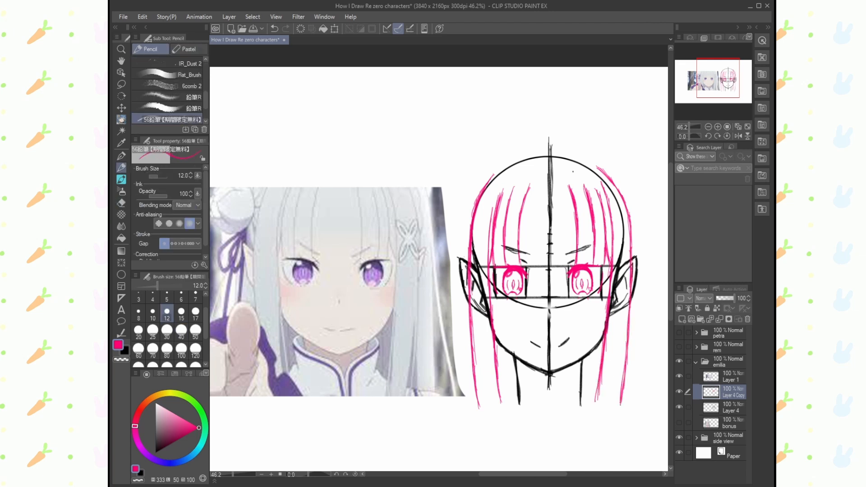
# - Draw short pink hair strokes along the upper edge of the head circle and an outer hair contour arching over the crown
pyautogui.moveTo(520, 155); pyautogui.dragTo(490, 178)
pyautogui.moveTo(519, 153); pyautogui.dragTo(486, 182)
pyautogui.moveTo(582, 158); pyautogui.dragTo(607, 175)
pyautogui.moveTo(528, 153); pyautogui.dragTo(499, 167)
pyautogui.moveTo(547, 135)
pyautogui.mouseDown()
pyautogui.moveTo(477, 172)
pyautogui.moveTo(457, 263)
pyautogui.moveTo(626, 174)
pyautogui.moveTo(642, 256)
pyautogui.moveTo(590, 146)
pyautogui.moveTo(637, 218)
pyautogui.mouseUp()
pyautogui.press('e')
pyautogui.hotkey('ctrl', 'z')
pyautogui.press('p')
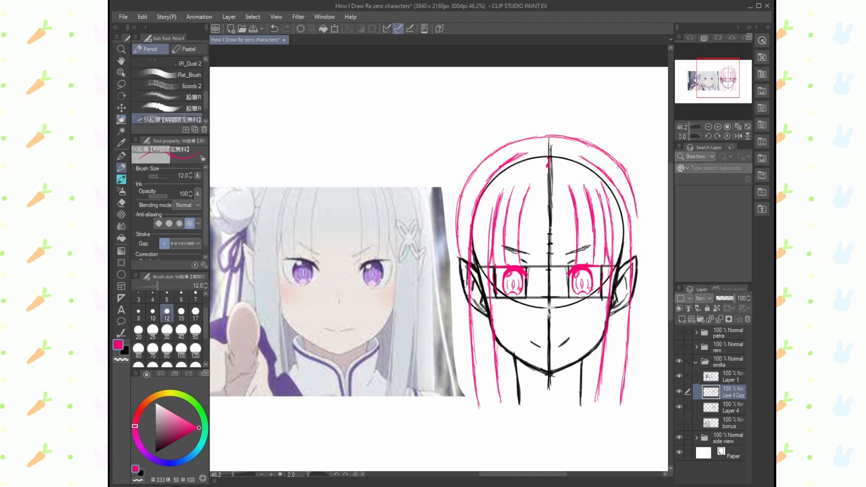
# - Extend the outer hair contour down both sides of the head to the ears, reworking the left curve
pyautogui.moveTo(629, 172); pyautogui.dragTo(638, 252)
pyautogui.moveTo(639, 227); pyautogui.dragTo(635, 256)
pyautogui.press('e')
pyautogui.moveTo(468, 175); pyautogui.dragTo(456, 242)
pyautogui.press('p')
pyautogui.moveTo(484, 161); pyautogui.dragTo(458, 223)
pyautogui.moveTo(466, 182); pyautogui.dragTo(461, 258)
pyautogui.moveTo(457, 218); pyautogui.dragTo(458, 243)
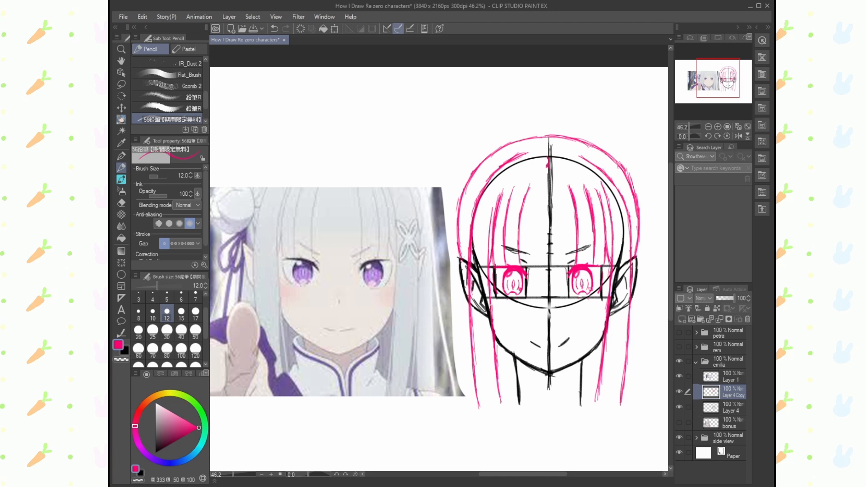
# - Erase the crown contour and redraw its left half higher above the head, curving down to the left ear
pyautogui.click(124, 205)
pyautogui.moveTo(625, 169)
pyautogui.mouseDown()
pyautogui.moveTo(518, 142)
pyautogui.moveTo(459, 243)
pyautogui.mouseUp()
pyautogui.click(121, 168)
pyautogui.moveTo(549, 126); pyautogui.dragTo(490, 148)
pyautogui.moveTo(494, 141)
pyautogui.mouseDown()
pyautogui.moveTo(465, 187)
pyautogui.moveTo(458, 248)
pyautogui.mouseUp()
pyautogui.moveTo(475, 156); pyautogui.dragTo(457, 209)
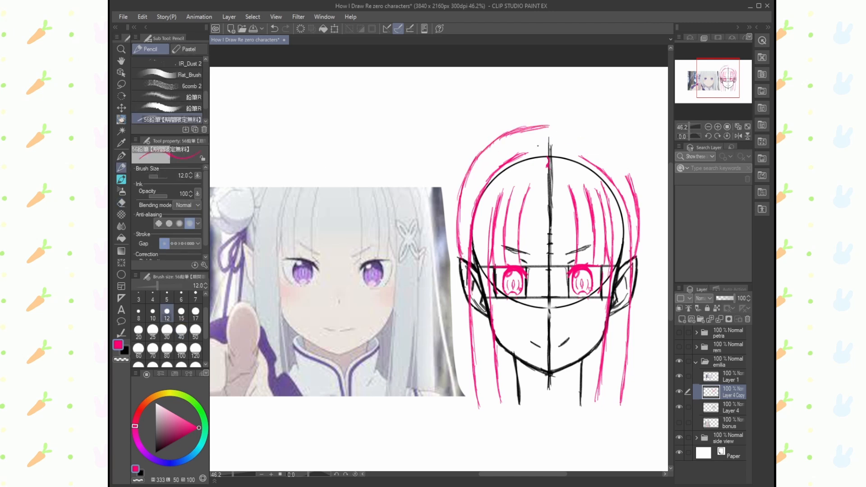
# - Draw the right half of the raised crown contour and reinforce the left half in pink
pyautogui.moveTo(528, 126); pyautogui.dragTo(630, 176)
pyautogui.press('e')
pyautogui.press('p')
pyautogui.moveTo(548, 124); pyautogui.dragTo(507, 136)
pyautogui.moveTo(529, 125); pyautogui.dragTo(462, 183)
pyautogui.moveTo(482, 150); pyautogui.dragTo(455, 232)
pyautogui.press('e')
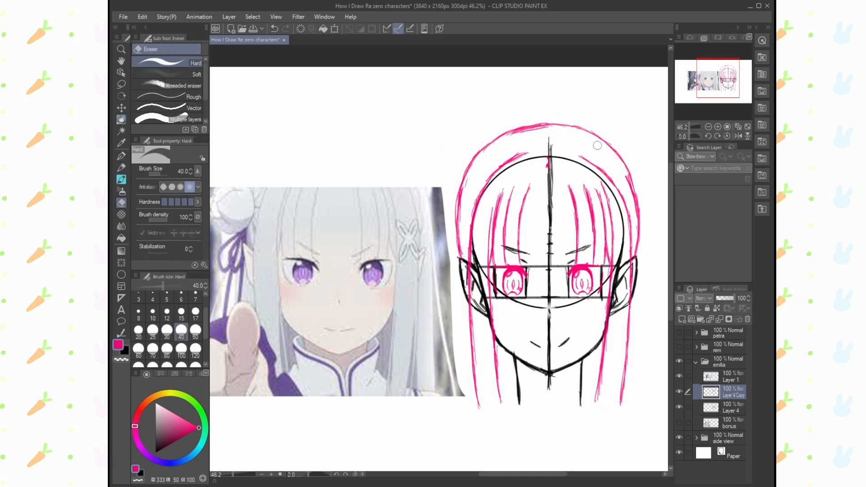
pyautogui.press('p')
pyautogui.moveTo(597, 144)
pyautogui.mouseDown()
pyautogui.moveTo(520, 135)
pyautogui.moveTo(619, 155)
pyautogui.mouseUp()
# - Draw a wider left back-hair outline down past the jaw, moving Layer 4 Copy above Layer 1 so it shows over the reference
pyautogui.press('e')
pyautogui.press('p')
pyautogui.moveTo(457, 255)
pyautogui.mouseDown()
pyautogui.moveTo(460, 182)
pyautogui.moveTo(453, 200)
pyautogui.mouseUp()
pyautogui.moveTo(502, 134)
pyautogui.mouseDown()
pyautogui.moveTo(459, 183)
pyautogui.moveTo(445, 233)
pyautogui.mouseUp()
pyautogui.moveTo(453, 196); pyautogui.dragTo(443, 272)
pyautogui.moveTo(730, 391); pyautogui.dragTo(728, 372)
pyautogui.moveTo(446, 236); pyautogui.dragTo(441, 331)
pyautogui.moveTo(442, 264); pyautogui.dragTo(441, 386)
pyautogui.press('e')
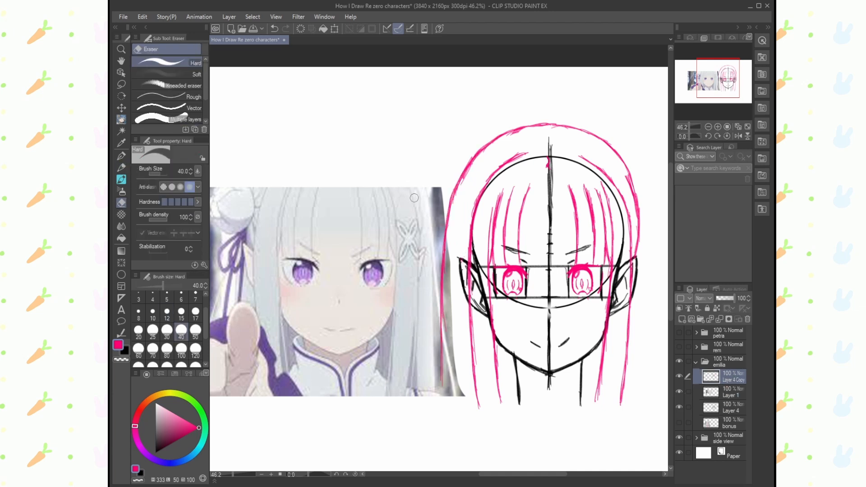
# - Erase the right outer hair contour and redraw it wider, running from the crown down past the neck
pyautogui.moveTo(637, 256); pyautogui.dragTo(604, 139)
pyautogui.press('p')
pyautogui.moveTo(557, 124); pyautogui.dragTo(598, 135)
pyautogui.moveTo(561, 124); pyautogui.dragTo(643, 182)
pyautogui.moveTo(601, 136); pyautogui.dragTo(645, 181)
pyautogui.moveTo(627, 153); pyautogui.dragTo(654, 222)
pyautogui.moveTo(642, 174); pyautogui.dragTo(661, 283)
pyautogui.moveTo(657, 243); pyautogui.dragTo(667, 394)
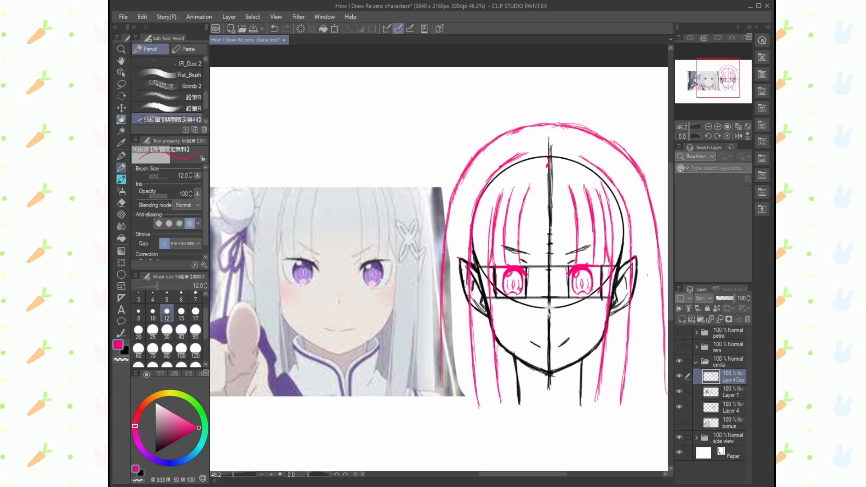
# - Draw the braid's wavy pink line across the crown between the outer hair contour and the head circle
pyautogui.moveTo(468, 166)
pyautogui.mouseDown()
pyautogui.moveTo(464, 229)
pyautogui.moveTo(480, 193)
pyautogui.mouseUp()
pyautogui.hotkey('ctrl', 'z')
pyautogui.moveTo(471, 199); pyautogui.dragTo(483, 174)
pyautogui.moveTo(480, 176); pyautogui.dragTo(509, 152)
pyautogui.moveTo(552, 145)
pyautogui.mouseDown()
pyautogui.moveTo(567, 141)
pyautogui.moveTo(606, 164)
pyautogui.moveTo(637, 236)
pyautogui.mouseUp()
pyautogui.moveTo(513, 152); pyautogui.dragTo(528, 142)
pyautogui.moveTo(524, 140)
pyautogui.mouseDown()
pyautogui.moveTo(551, 147)
pyautogui.moveTo(545, 142)
pyautogui.mouseUp()
pyautogui.moveTo(532, 141)
pyautogui.mouseDown()
pyautogui.moveTo(482, 174)
pyautogui.moveTo(604, 156)
pyautogui.moveTo(493, 151)
pyautogui.moveTo(472, 190)
pyautogui.mouseUp()
pyautogui.press('e')
pyautogui.press('p')
# - Move the lasso-selected braid slightly upwards, apply the transformation and clear the selection
pyautogui.press('m')
pyautogui.hotkey('ctrl', 't')
pyautogui.moveTo(541, 181); pyautogui.dragTo(541, 175)
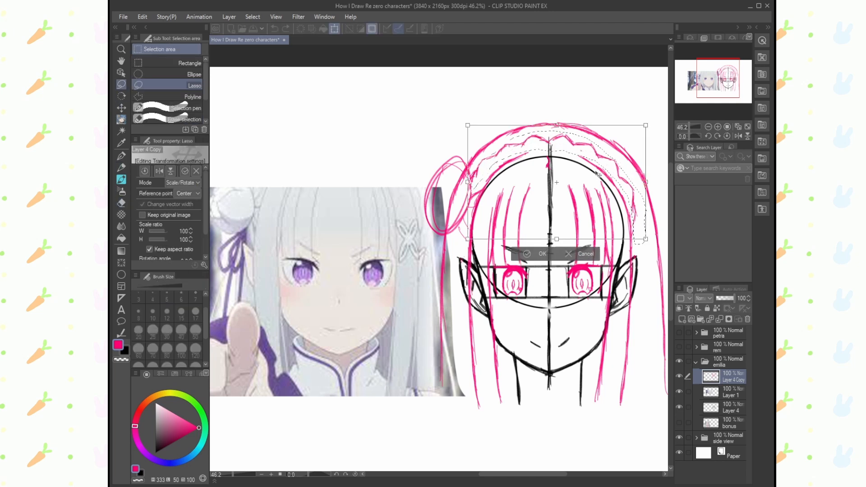
pyautogui.press('Return')
pyautogui.hotkey('ctrl', 'd')
# - Draw a pink line beneath the braid, curving across the top of the head from left to right
pyautogui.press('p')
pyautogui.moveTo(477, 174)
pyautogui.mouseDown()
pyautogui.moveTo(496, 155)
pyautogui.moveTo(549, 146)
pyautogui.mouseUp()
pyautogui.moveTo(551, 146); pyautogui.dragTo(590, 162)
pyautogui.moveTo(524, 151); pyautogui.dragTo(488, 180)
pyautogui.moveTo(592, 164); pyautogui.dragTo(615, 183)
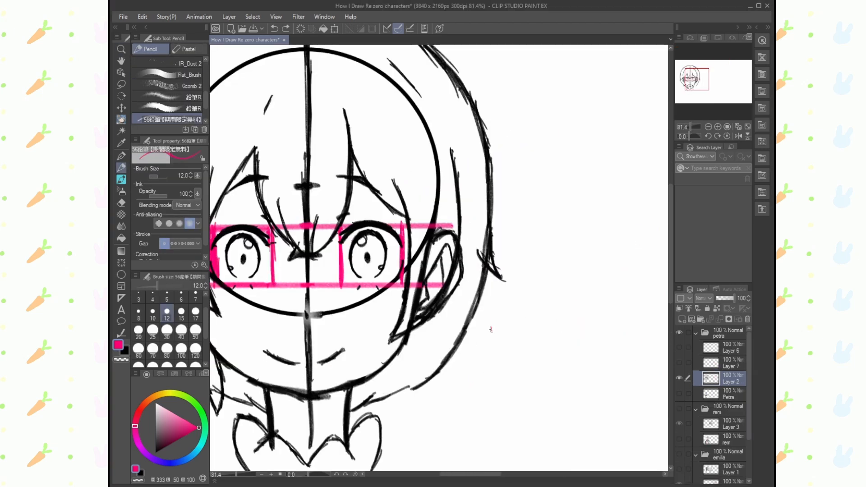
# - Select Layer 3 in the rem folder for drawing
pyautogui.press('space')
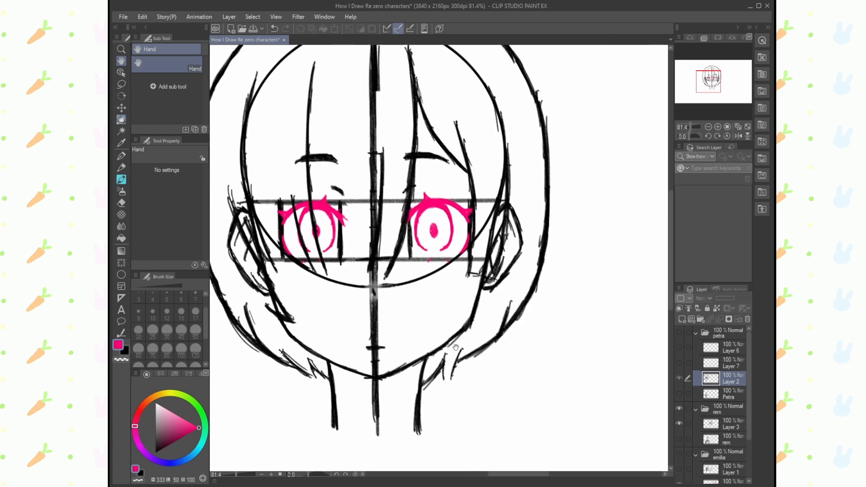
pyautogui.moveTo(456, 347); pyautogui.dragTo(447, 353)
pyautogui.click(709, 426)
pyautogui.moveTo(550, 305); pyautogui.dragTo(531, 348)
pyautogui.moveTo(531, 348)
pyautogui.mouseDown()
pyautogui.moveTo(546, 329)
pyautogui.moveTo(538, 345)
pyautogui.mouseUp()
pyautogui.moveTo(595, 314); pyautogui.dragTo(577, 346)
pyautogui.moveTo(581, 320); pyautogui.dragTo(594, 346)
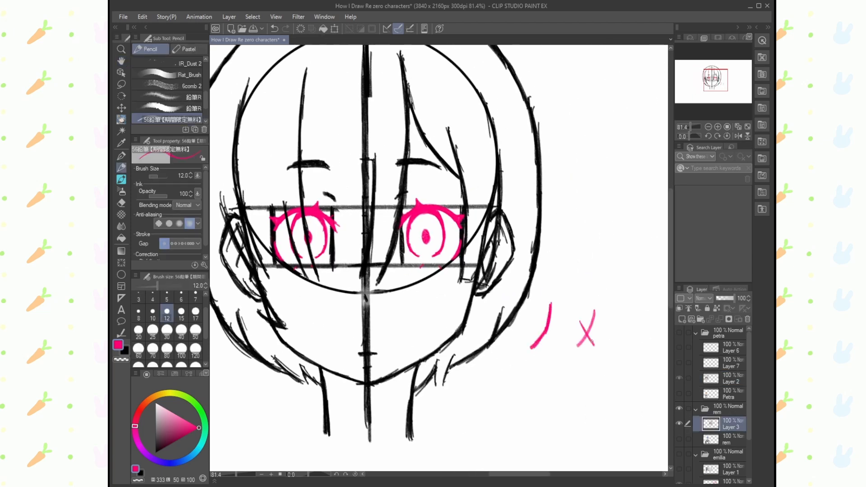
pyautogui.hotkey('ctrl', 'z')
pyautogui.hotkey('ctrl', 'z')
pyautogui.hotkey('ctrl', 'z')
pyautogui.moveTo(535, 348)
pyautogui.mouseDown()
pyautogui.moveTo(496, 316)
pyautogui.moveTo(619, 222)
pyautogui.mouseUp()
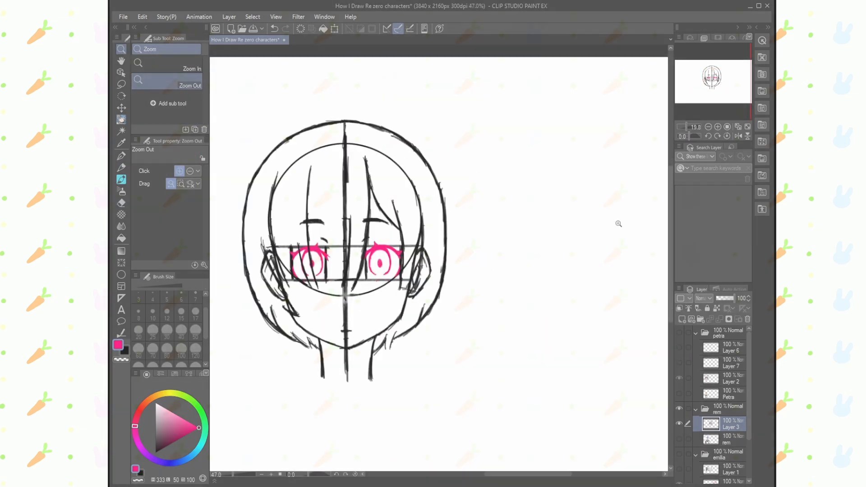